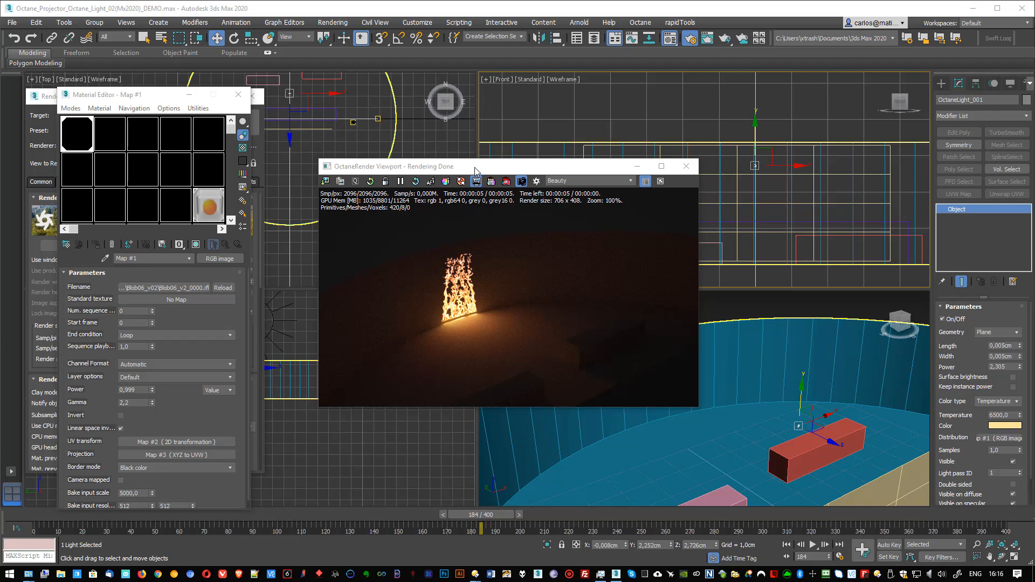
Step: Reposition the OctaneRender viewport and enlarge it to a render size of about 821 x 476
drag(475, 170, 460, 148)
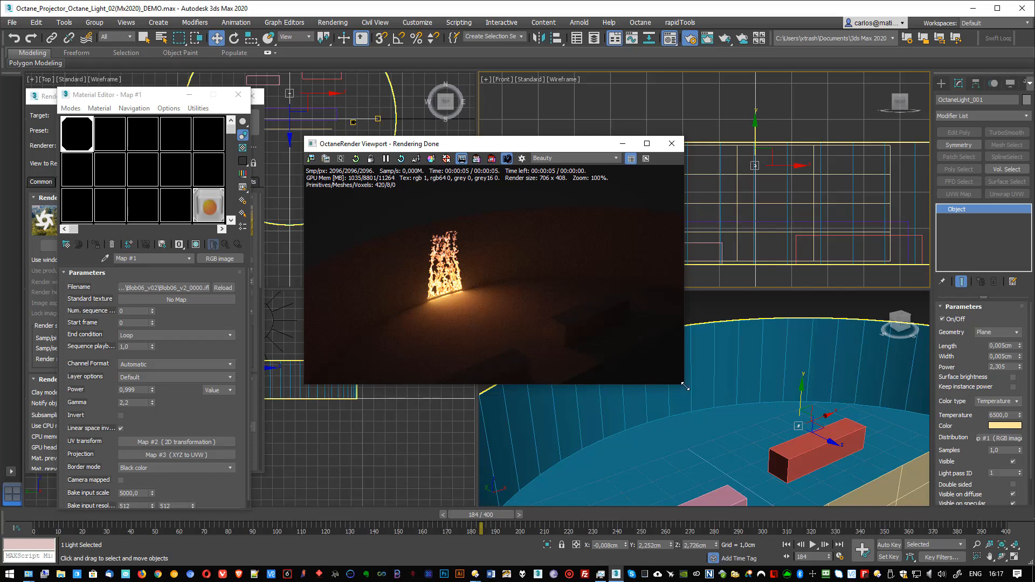
drag(685, 386, 746, 415)
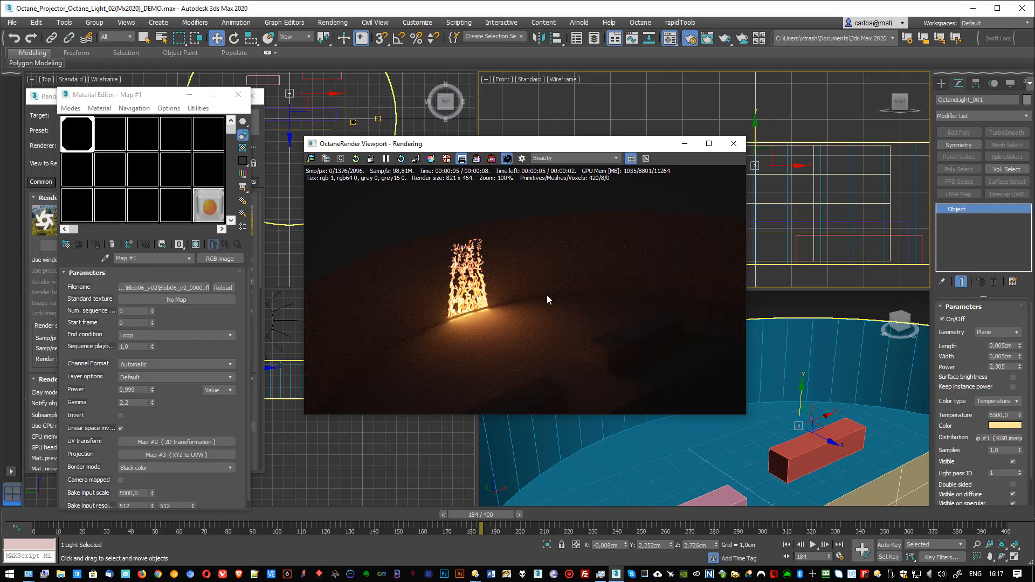
drag(525, 137, 525, 131)
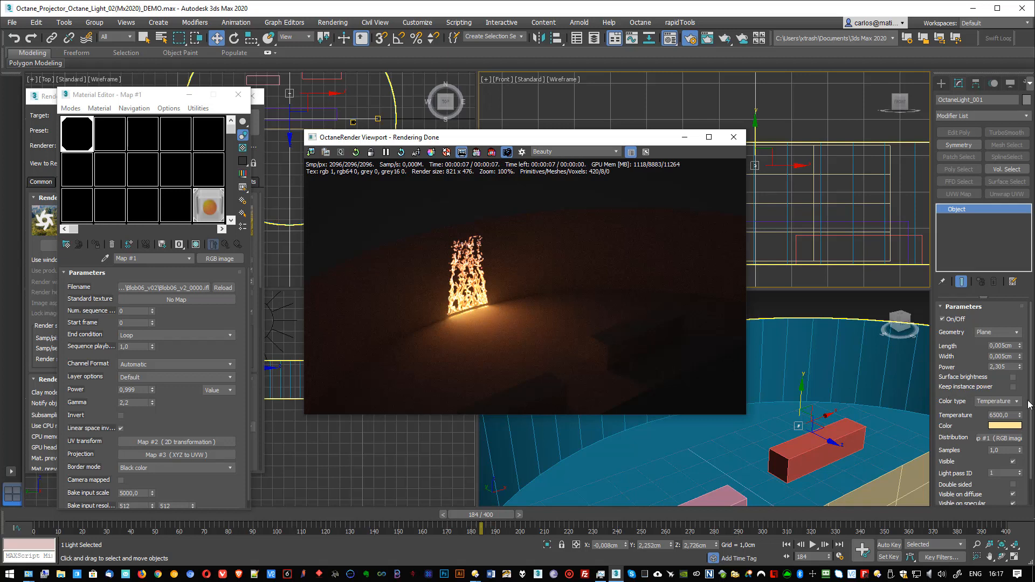
Step: Raise the Octane light's power to about 4,333 and move the timeline to frame 167
drag(1019, 366, 1020, 348)
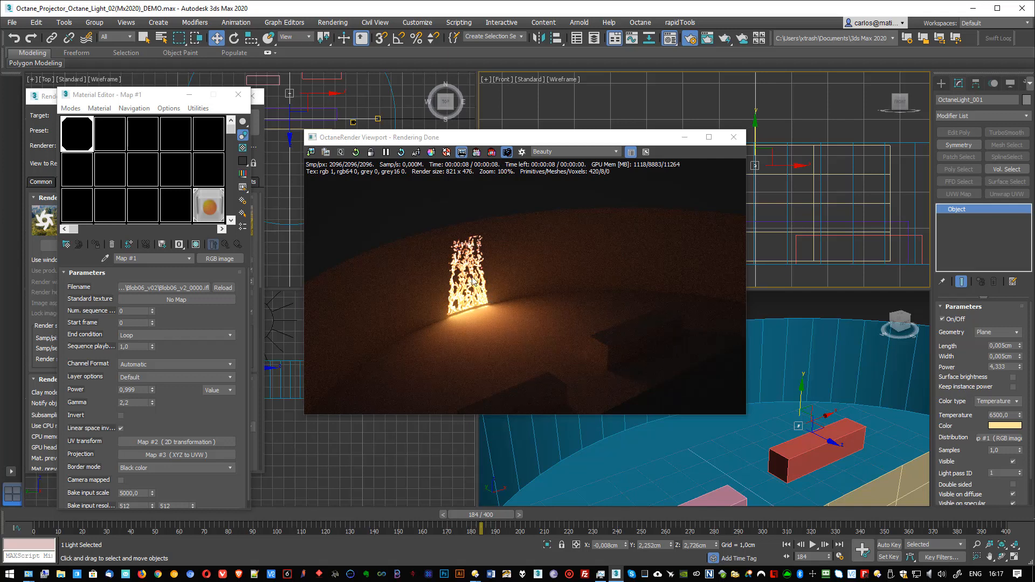
drag(460, 514, 428, 516)
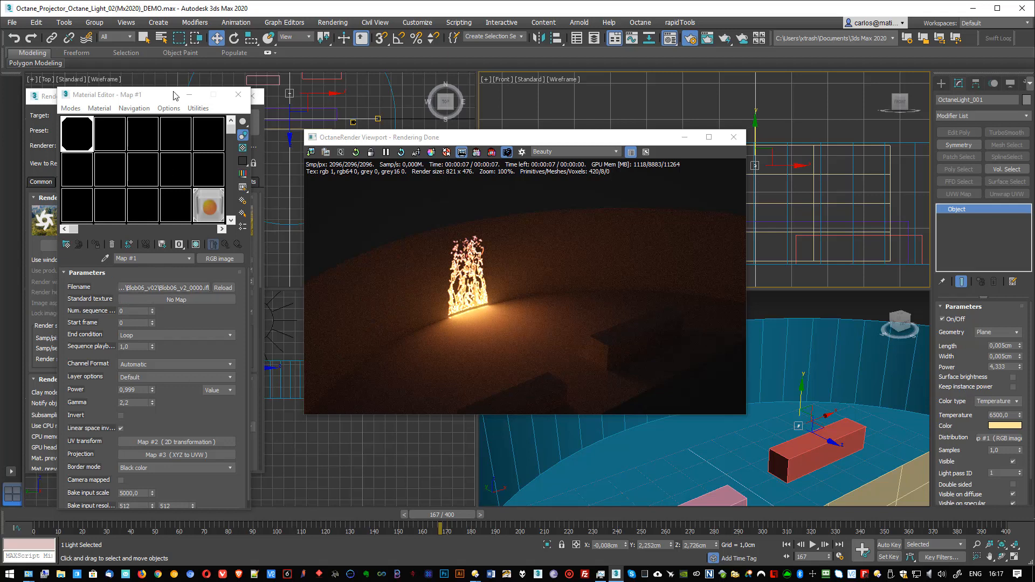
Step: Switch to the Slate Material Editor and display the parameters of the Map #1 RGB image node, keeping the render viewport clear of it
click(70, 107)
click(92, 136)
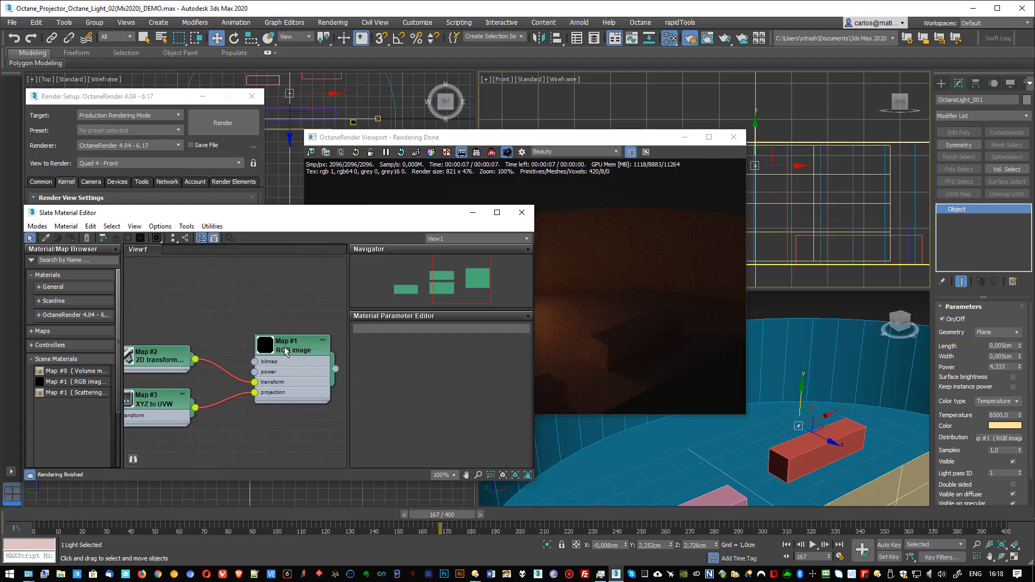
double_click(286, 352)
drag(556, 139, 769, 96)
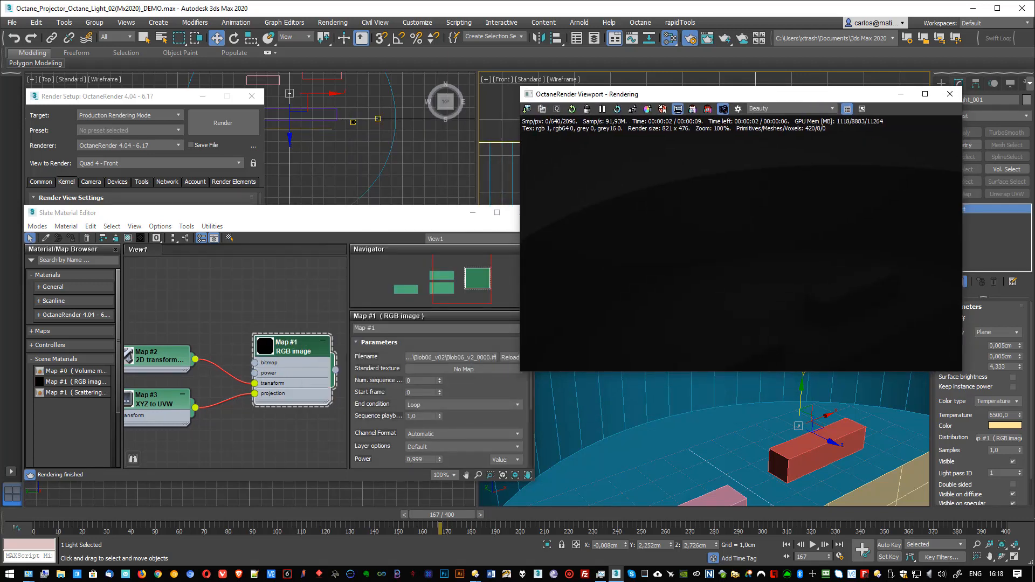
Step: Replace the RGB image map's file with the panorama JPG from the Z:\WORK_02\HE\Comte\Images folder
click(424, 358)
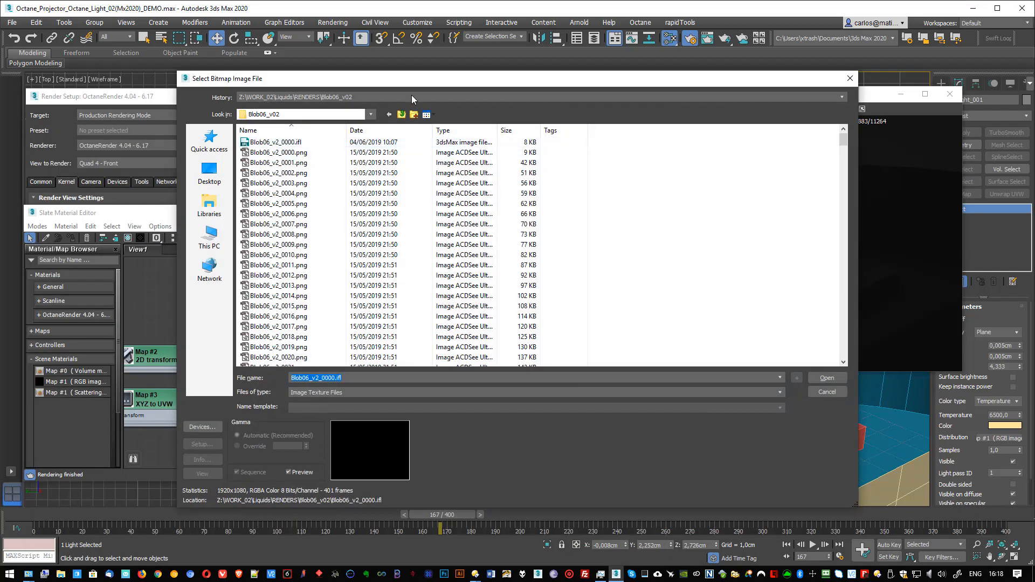
click(412, 96)
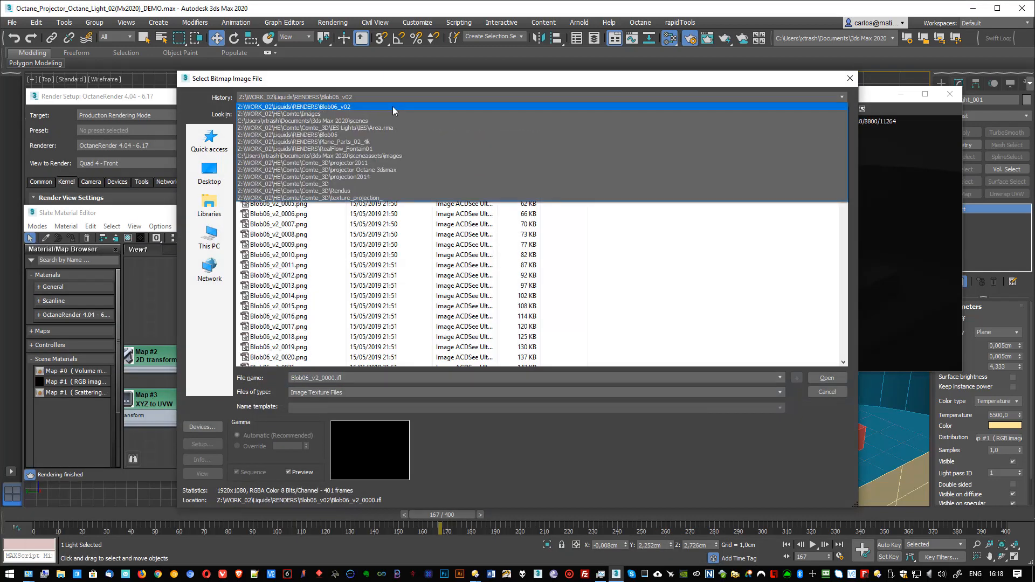
click(384, 115)
double_click(311, 163)
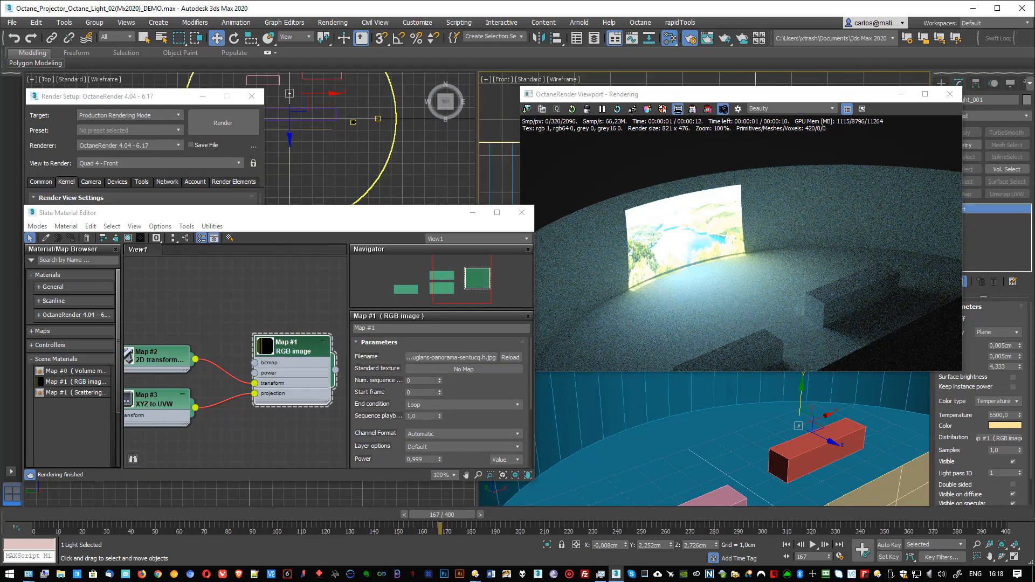
Step: Lower the Octane light's power to about 0,996 and raise the light slightly to Z 2,8 cm in the Front view
drag(1020, 367, 1022, 409)
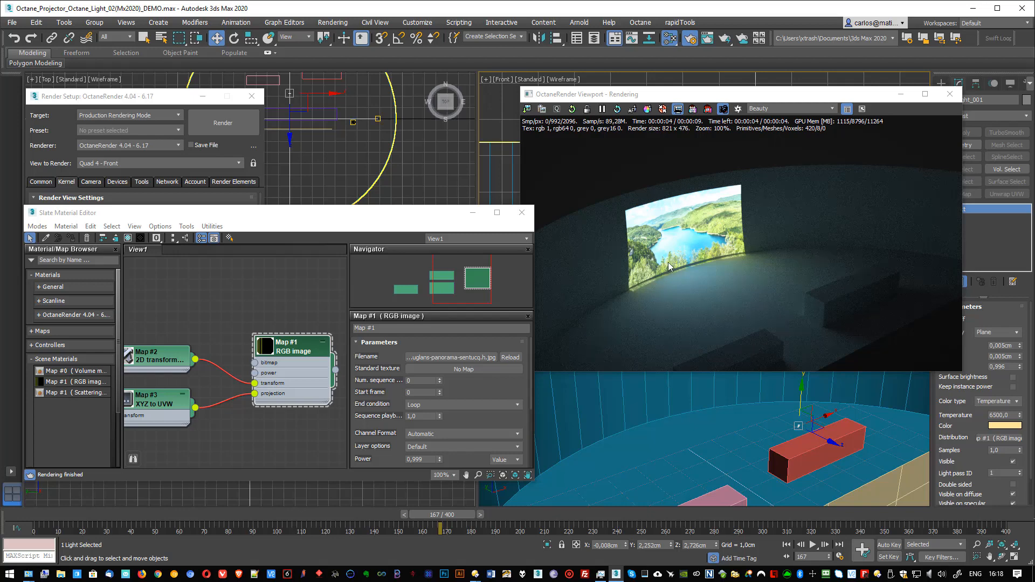
drag(721, 95, 582, 222)
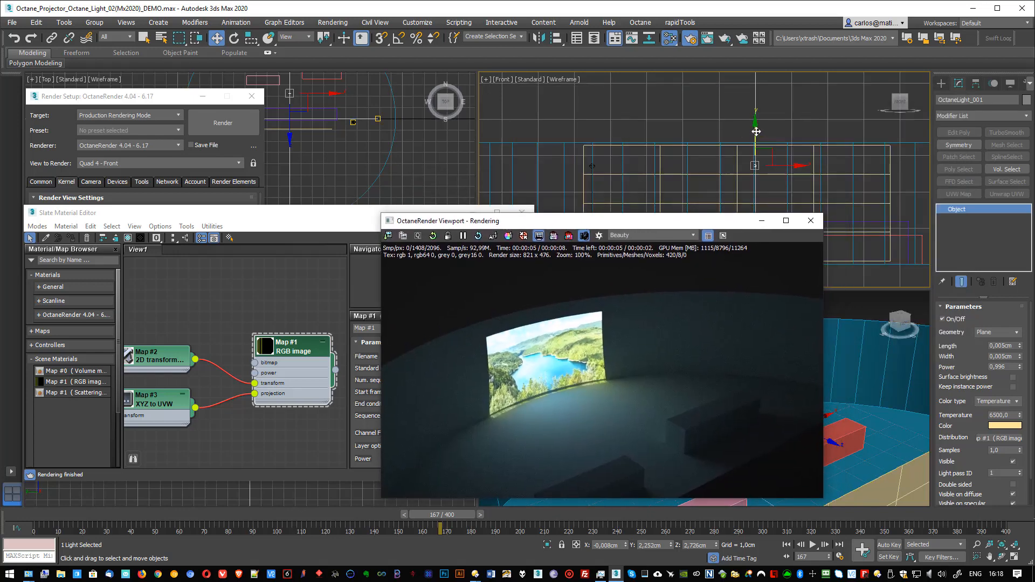
drag(756, 131, 756, 128)
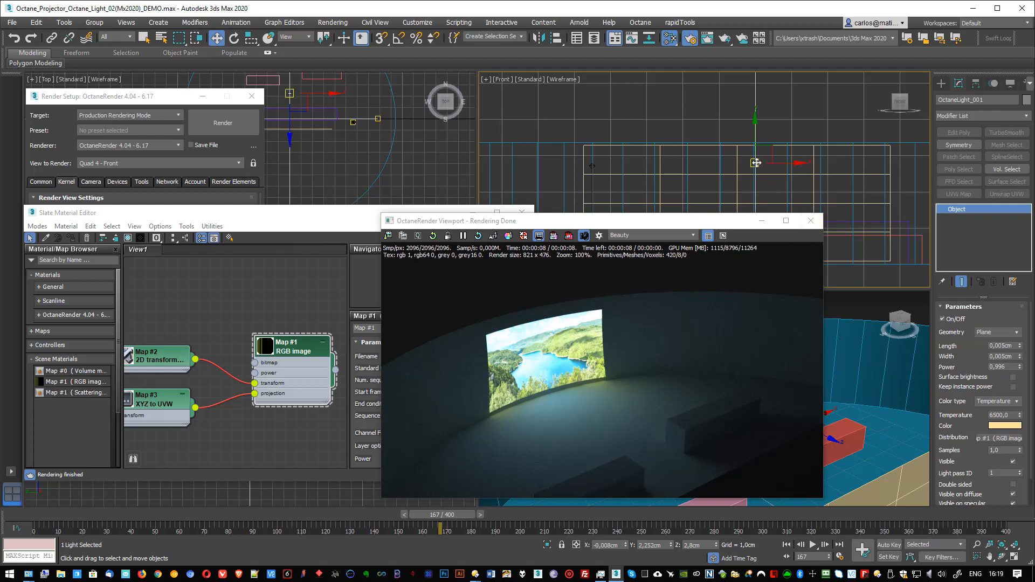
Step: Delete the existing Octane projector light and clear the Front view for a new one
key(Delete)
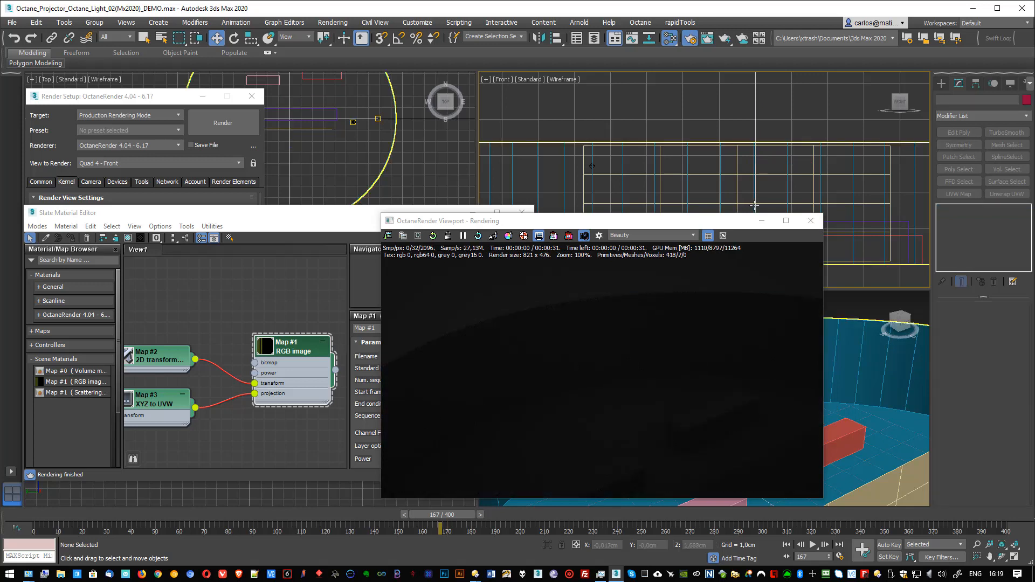
drag(733, 219, 779, 249)
middle_drag(728, 196, 674, 156)
scroll(692, 149, up, 2)
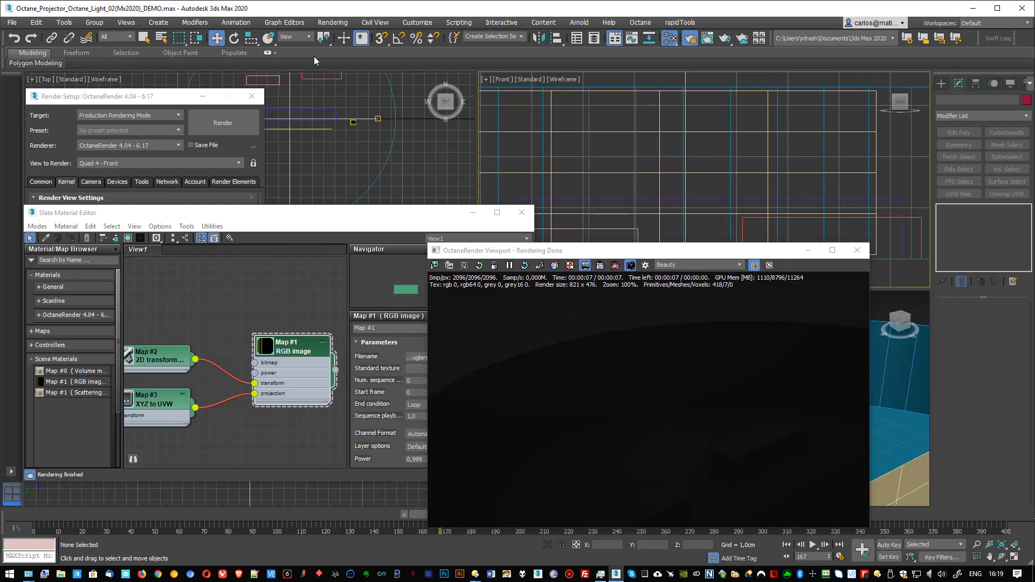
Step: Set the environment background color to a near-black with a value of 3
click(332, 23)
click(338, 161)
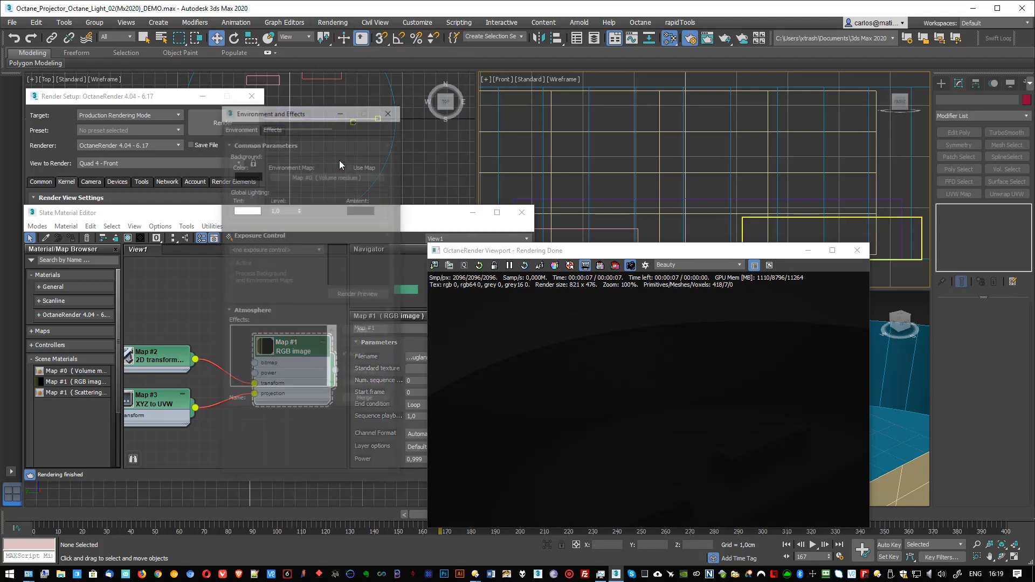
click(244, 174)
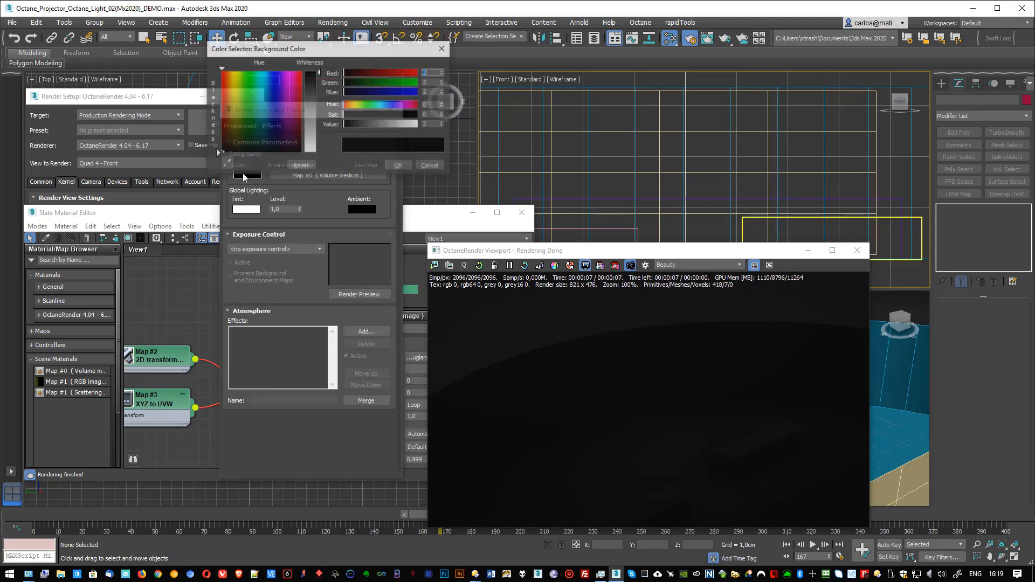
right_click(444, 125)
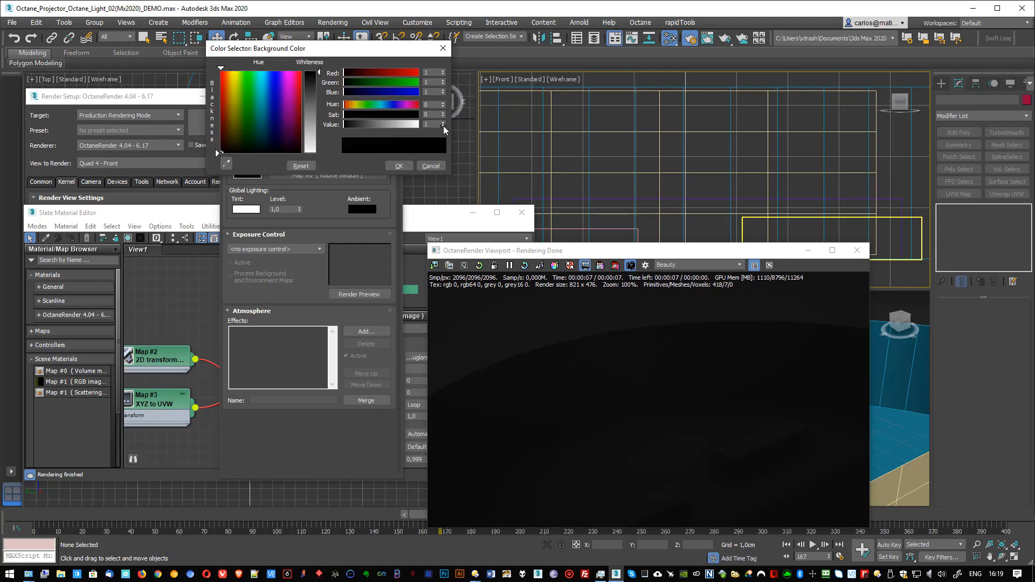
click(442, 122)
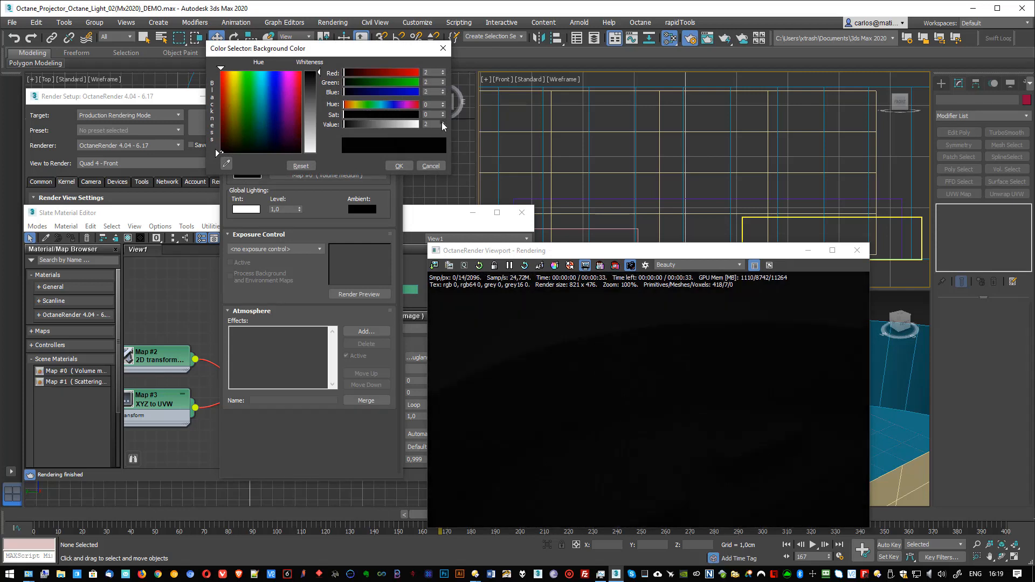
click(442, 122)
click(442, 123)
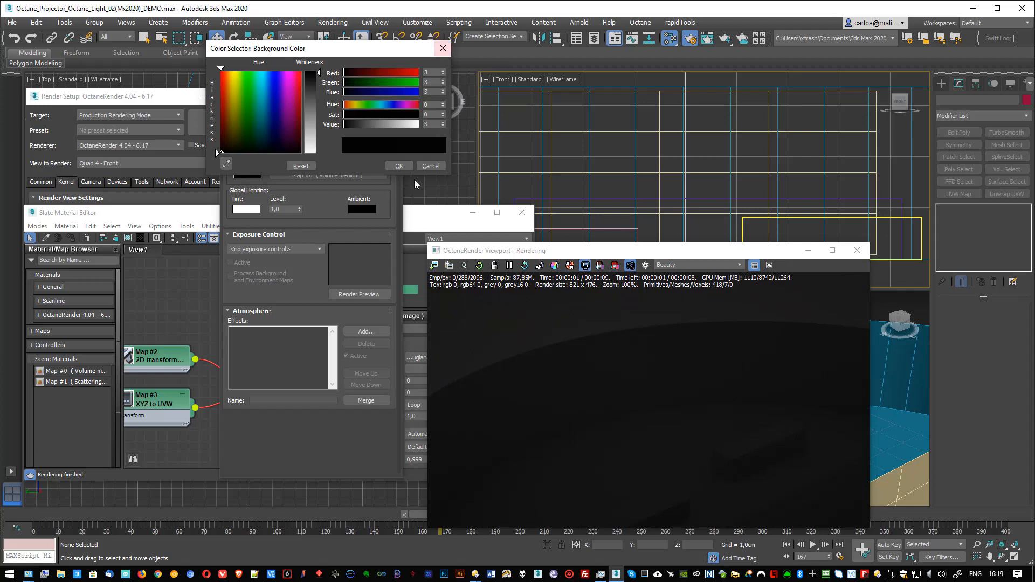
click(399, 165)
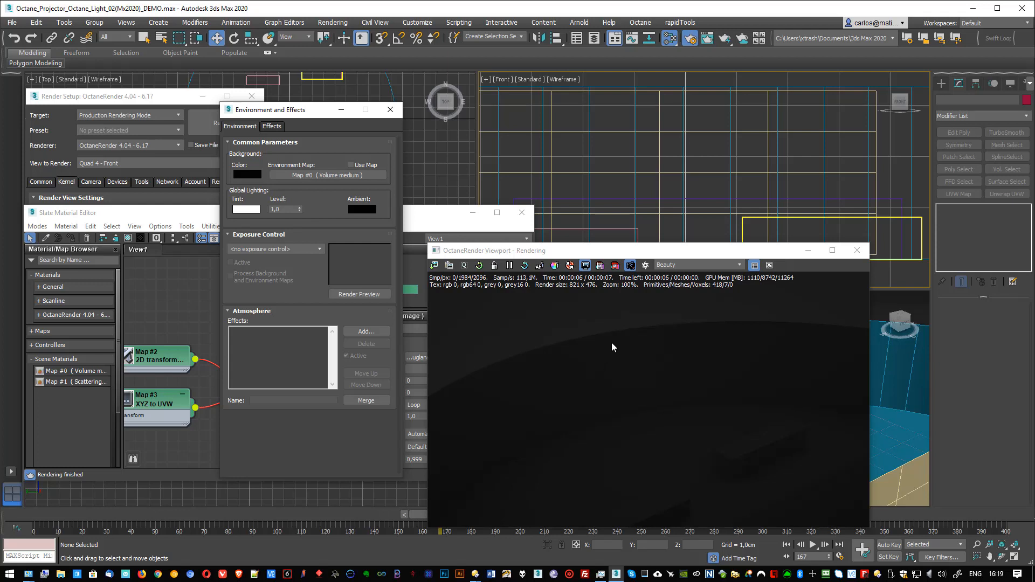
Step: Create a small plane OctaneLight about 0,037 x 0,03 cm at the grid intersection in the Front view
drag(638, 254, 572, 261)
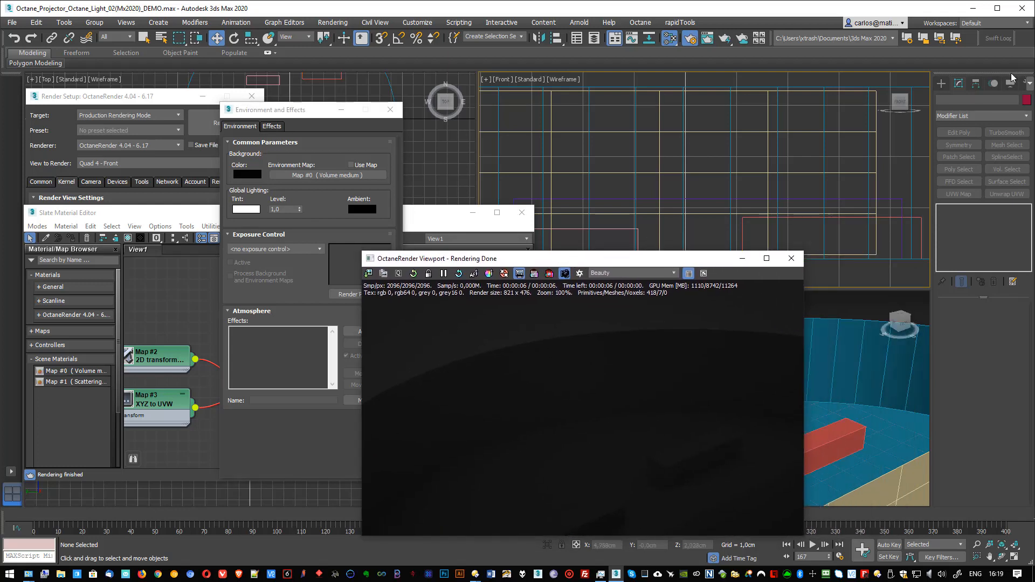
click(941, 83)
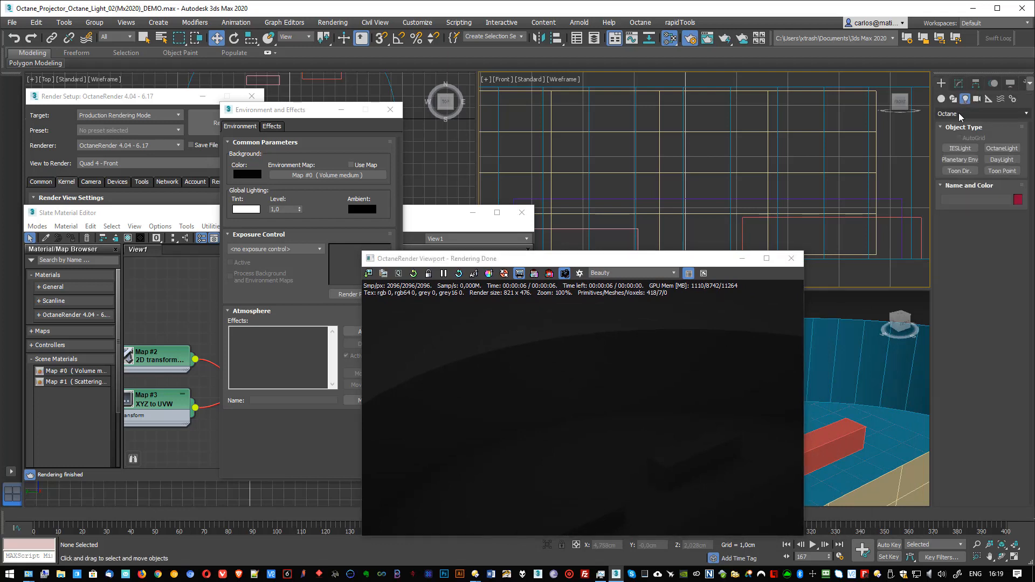
click(1000, 150)
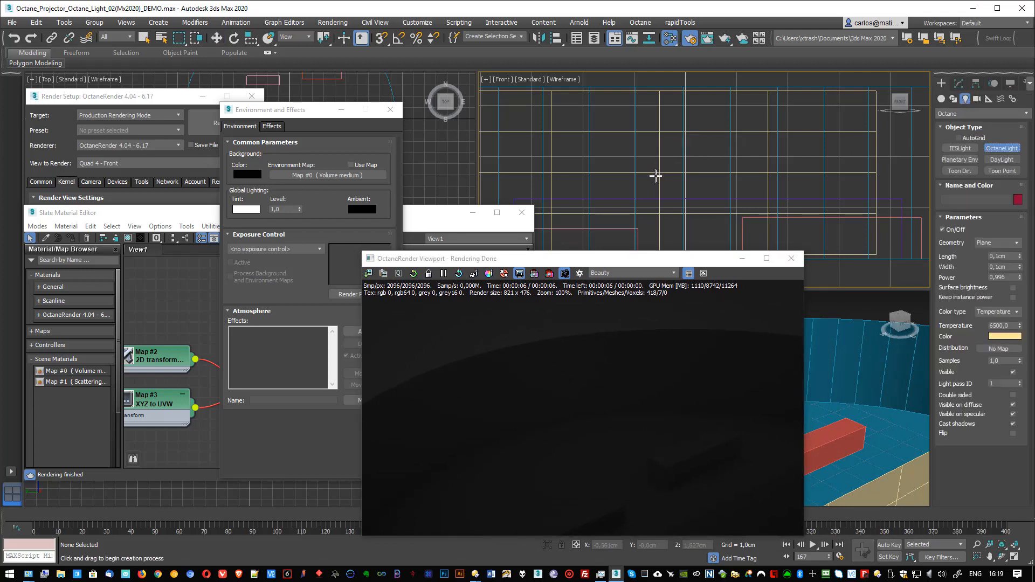
scroll(658, 171, up, 2)
scroll(658, 171, up, 3)
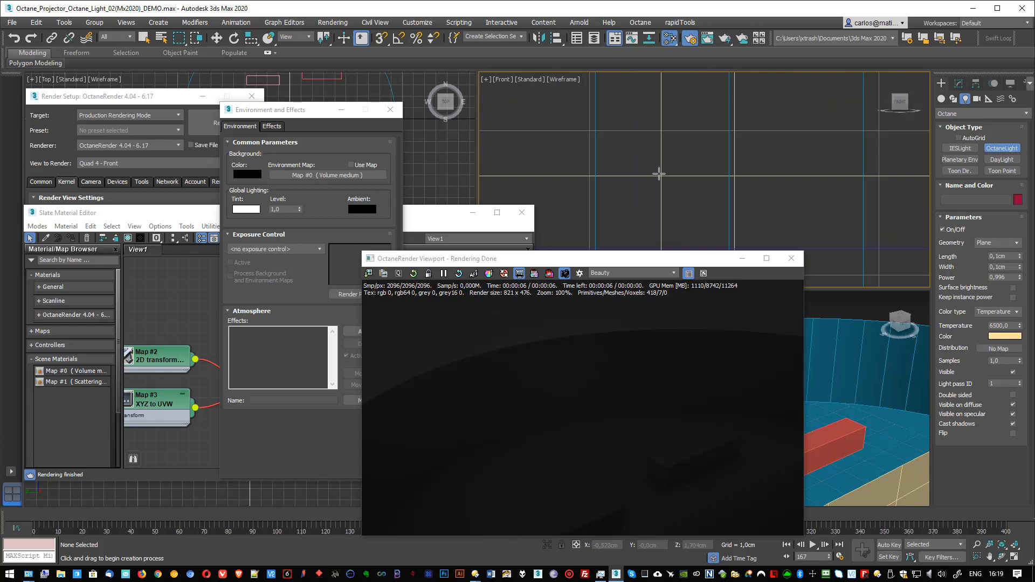
drag(661, 175, 663, 177)
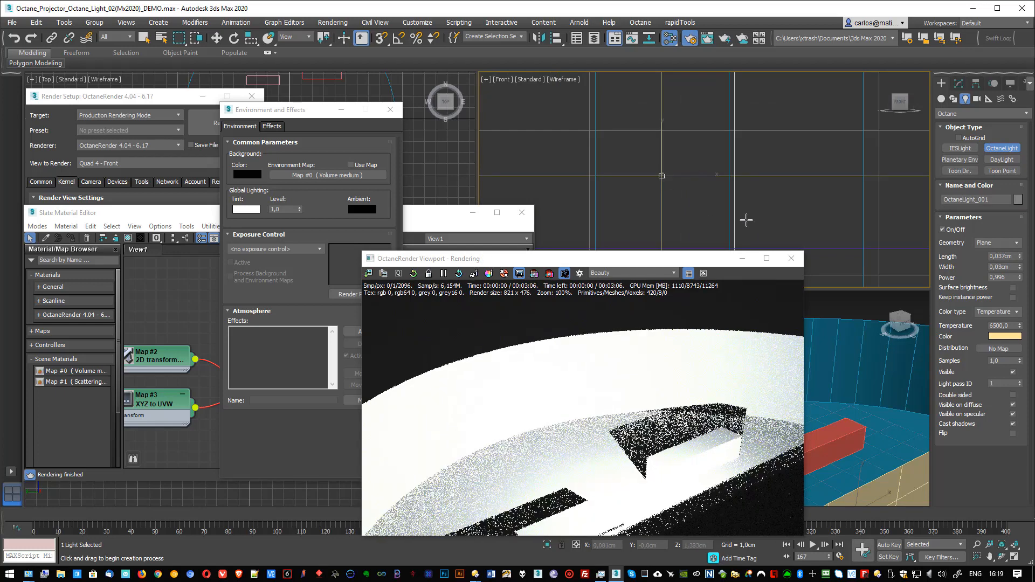
right_click(712, 193)
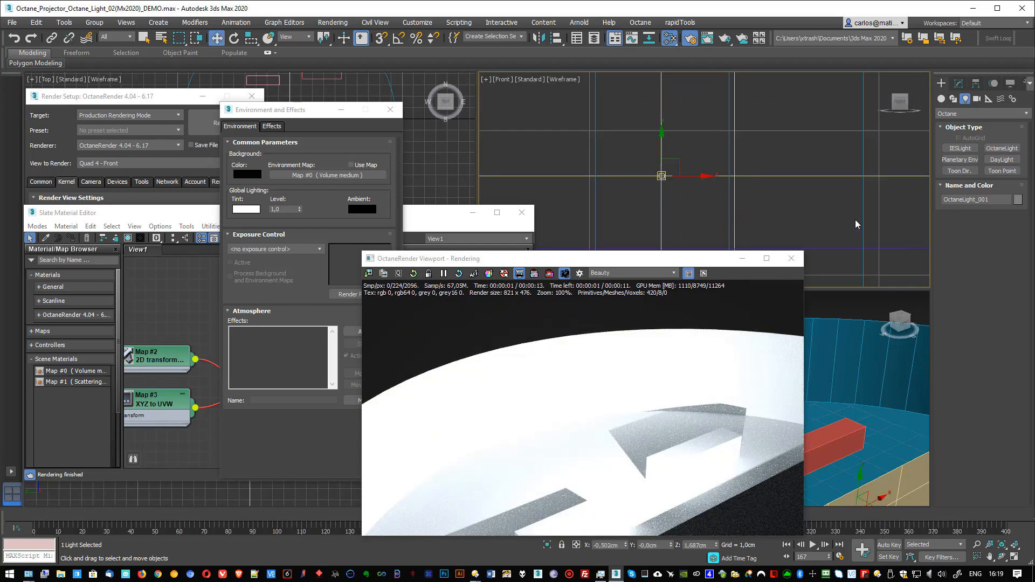
Step: Set the new light's length and width to 0,005 cm and its power to 1,0
click(959, 84)
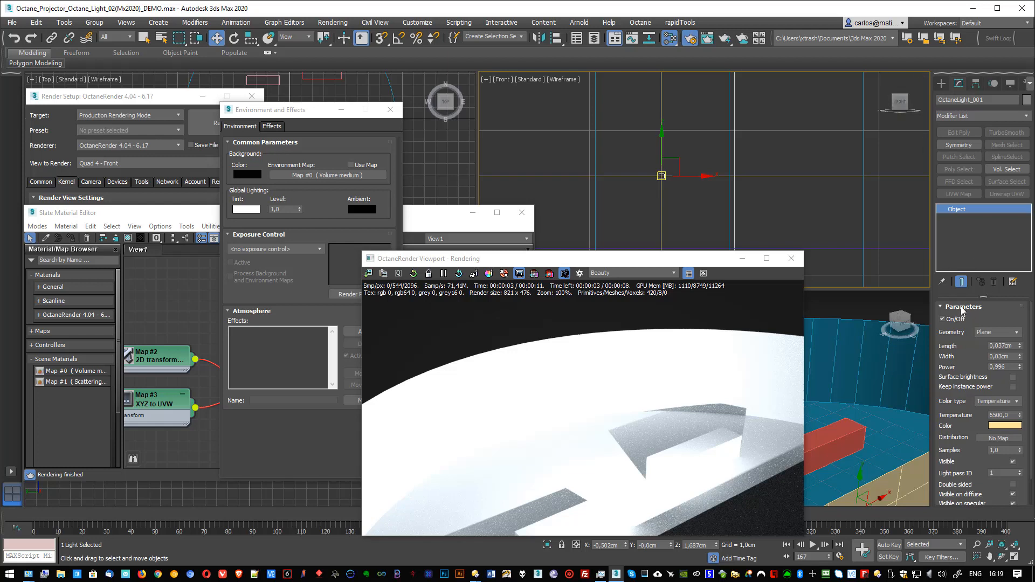
click(1002, 346)
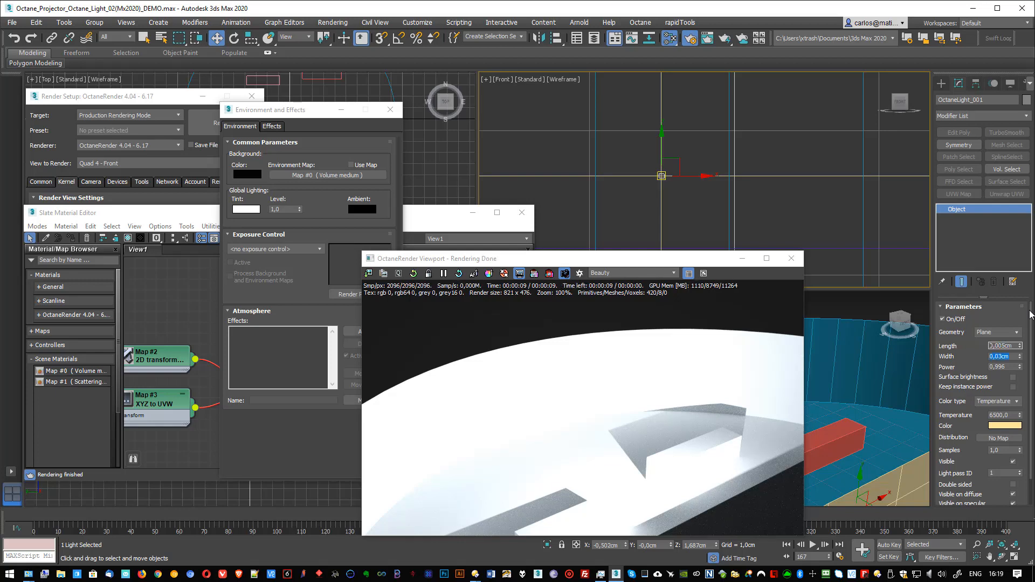
text(05)
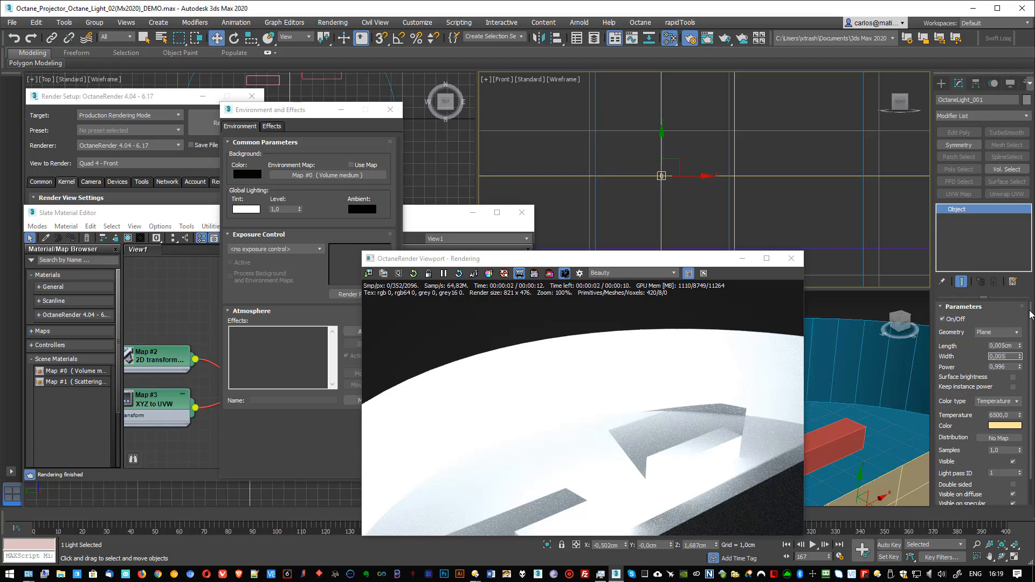
key(Tab)
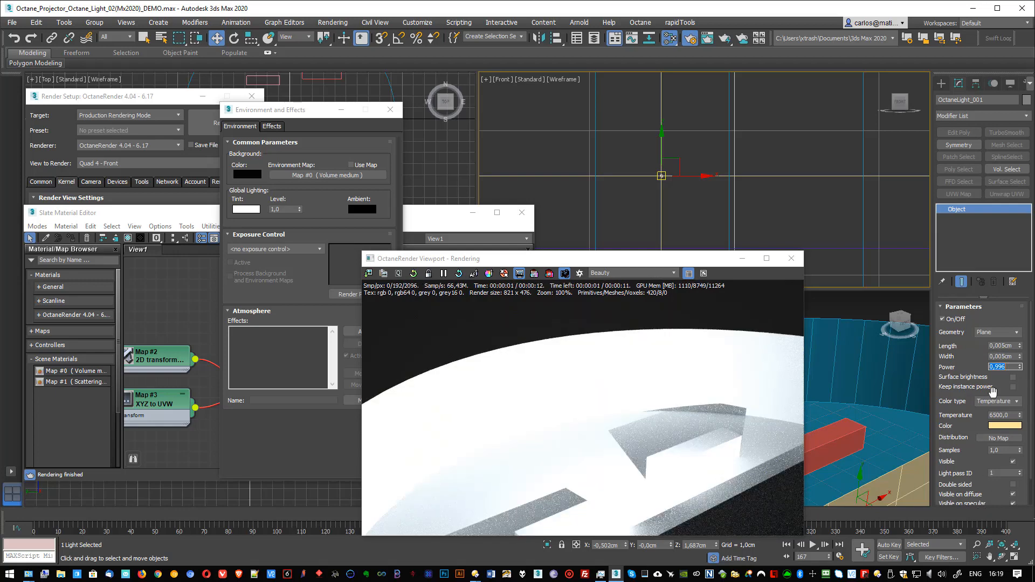
text(1)
key(Return)
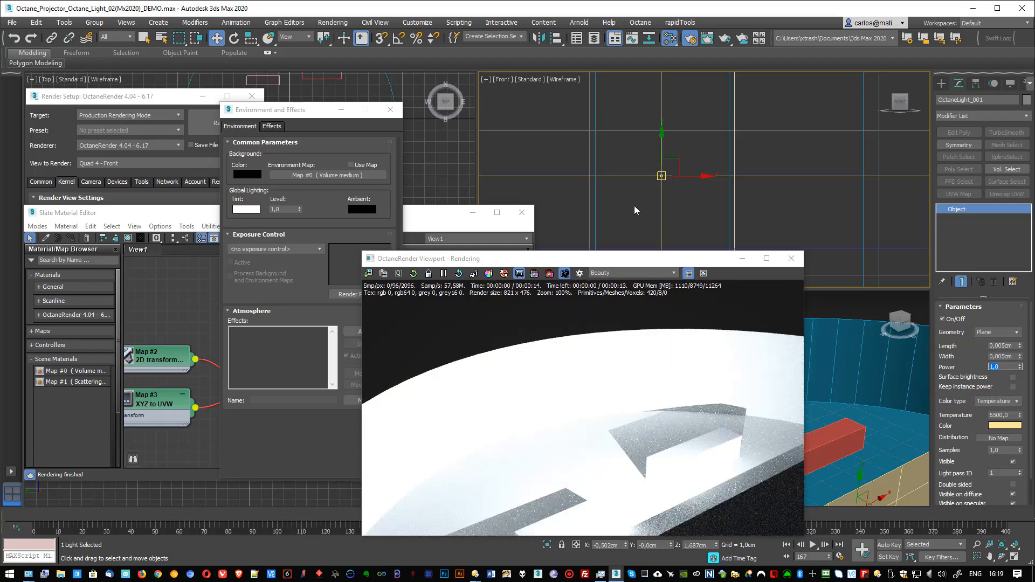
Step: Assign an RGB image map to the new light's distribution
drag(599, 262, 633, 187)
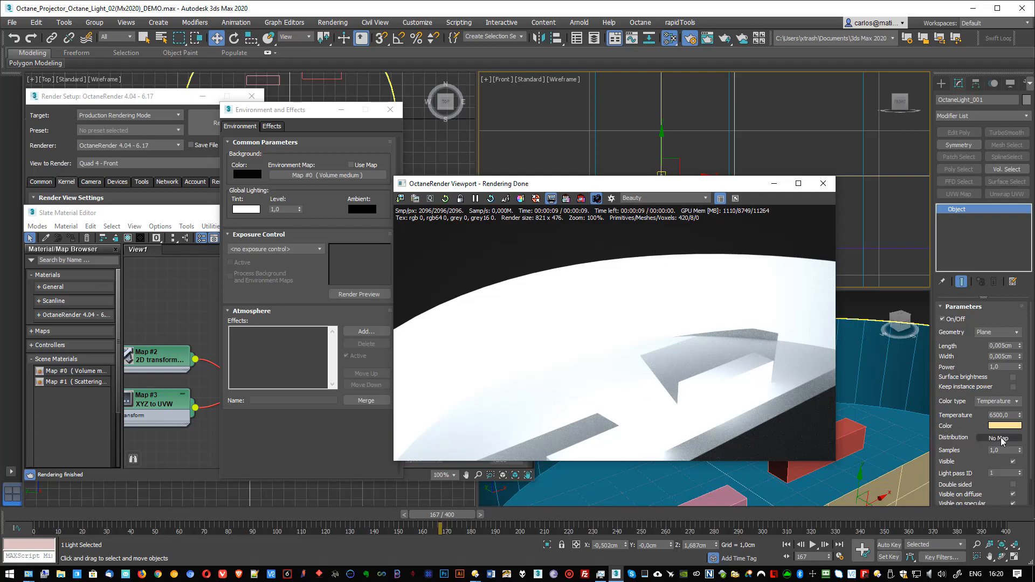
click(998, 437)
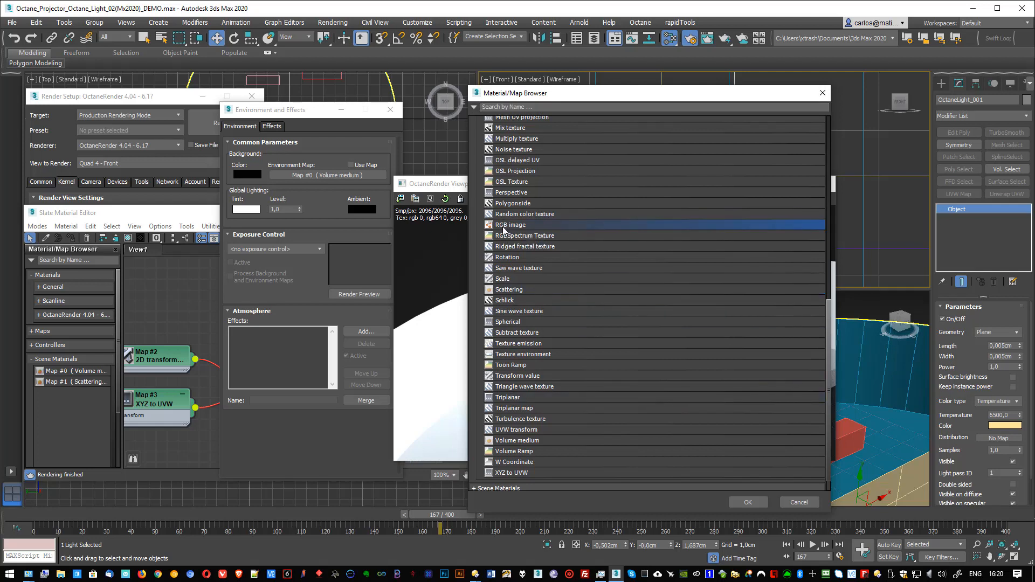
double_click(502, 229)
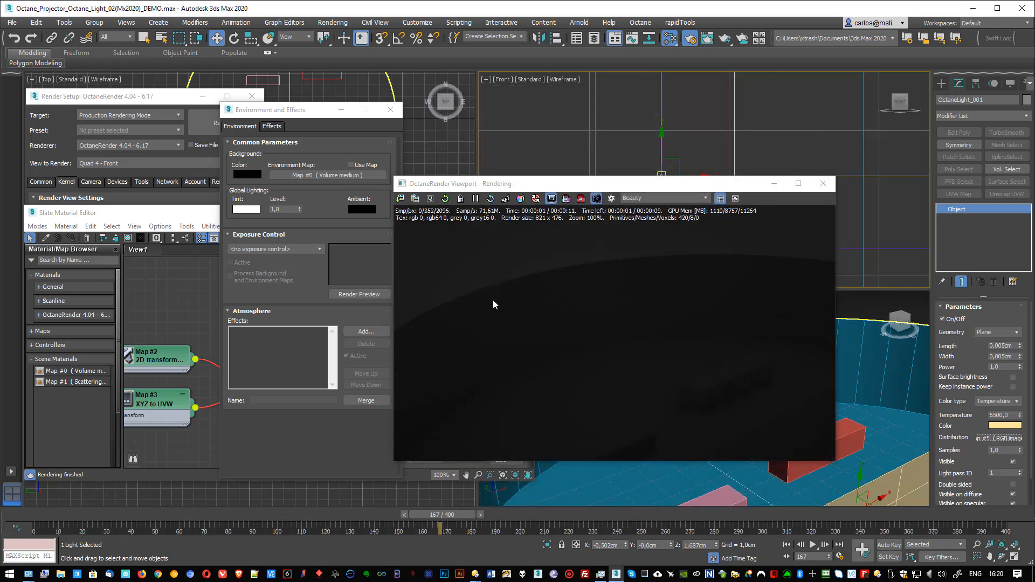
Step: Create a second Slate Material Editor view and place the light's distribution RGB image map in it as an instance
drag(620, 183, 659, 183)
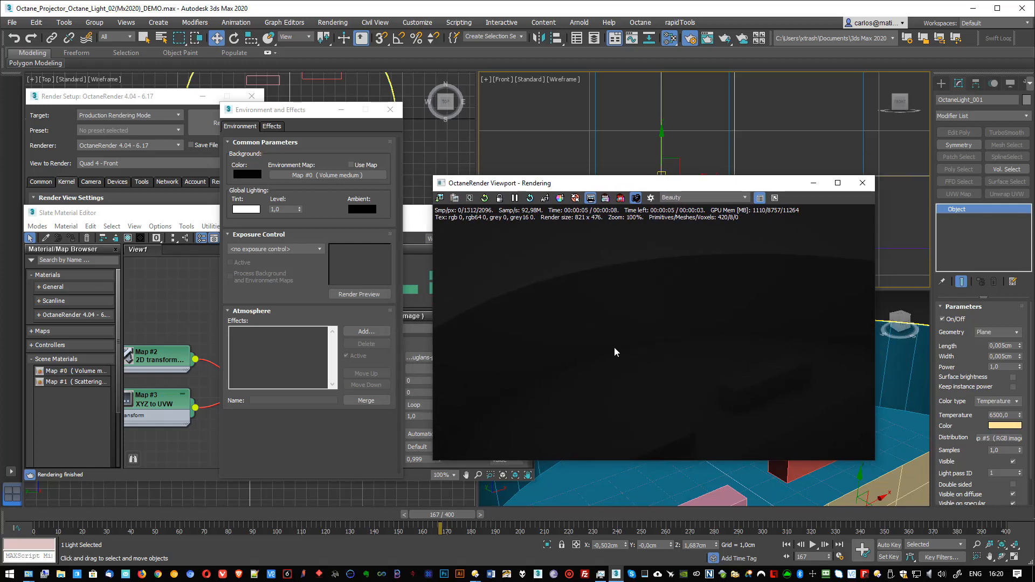
right_click(182, 253)
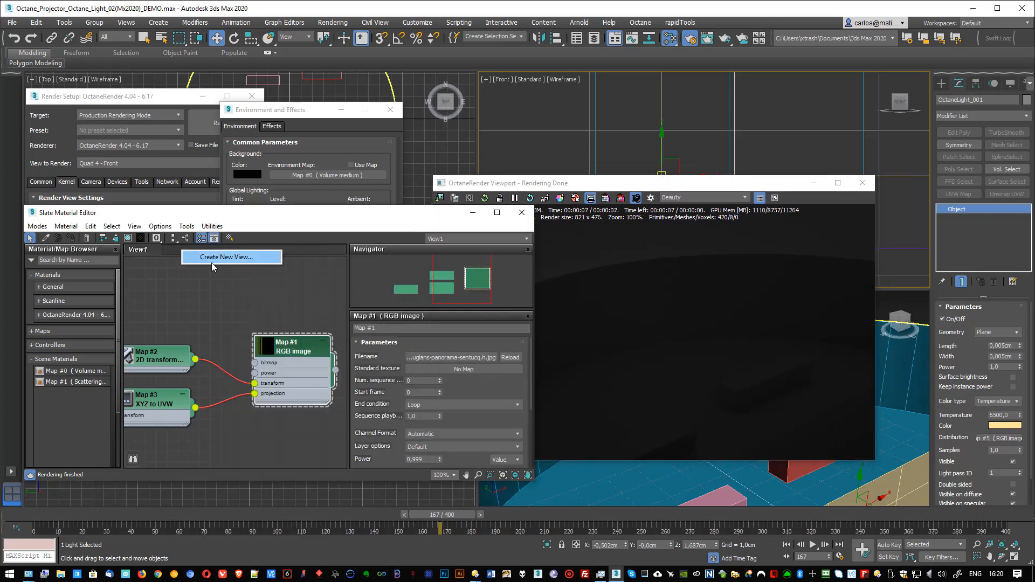
click(211, 257)
click(204, 279)
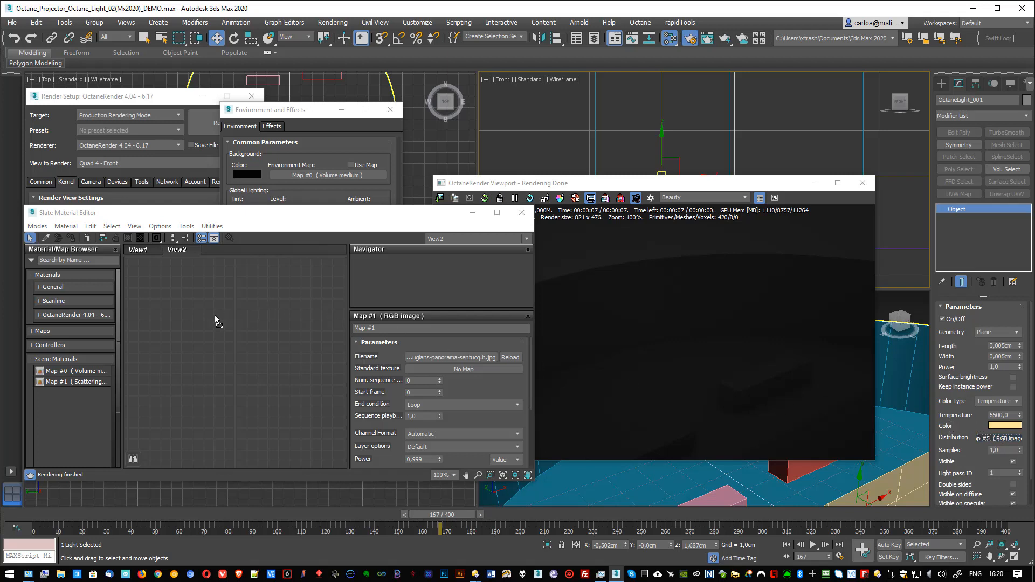
drag(192, 305, 191, 304)
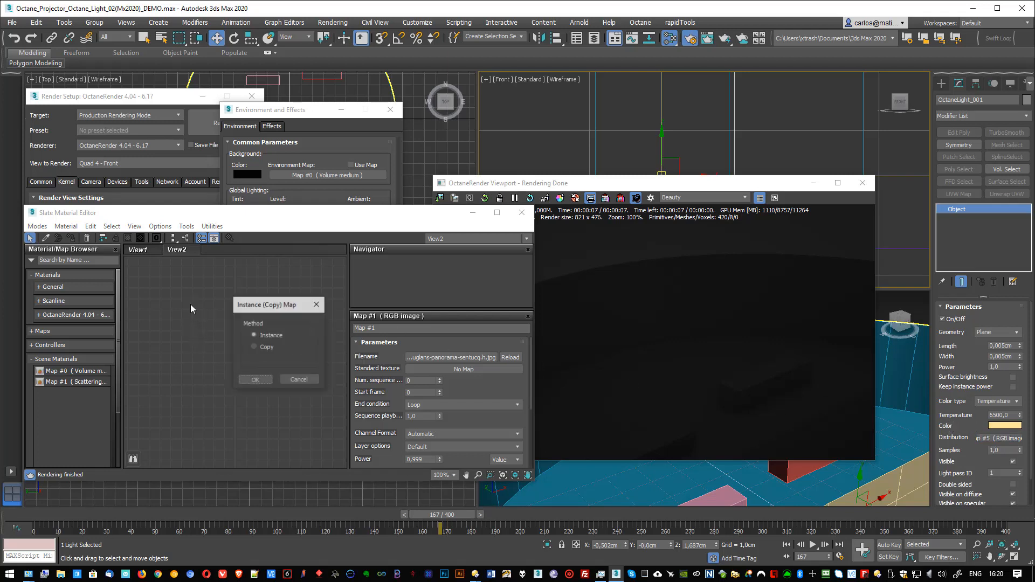
click(254, 381)
middle_drag(267, 335, 330, 356)
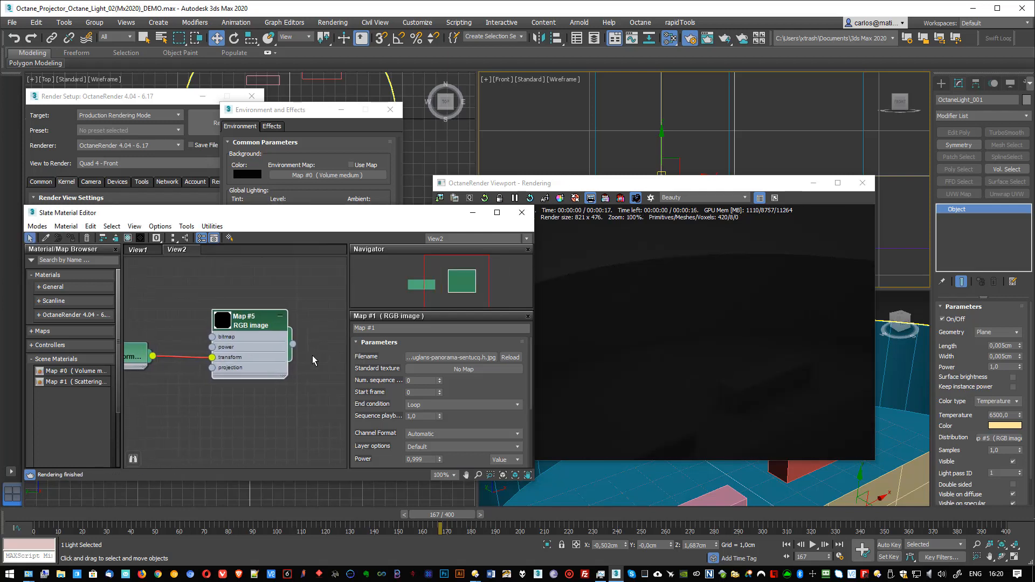
Step: Load 15543-france-Jura-Lac-de-Vouglans-panorama-sentucq.h.jpg as the image file of the light's RGB image map
click(247, 323)
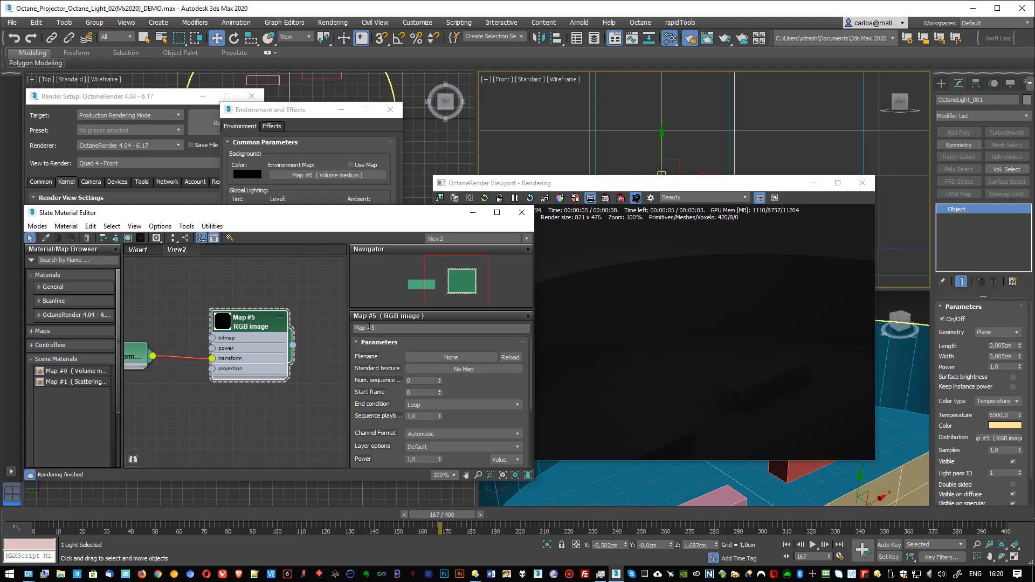
click(448, 358)
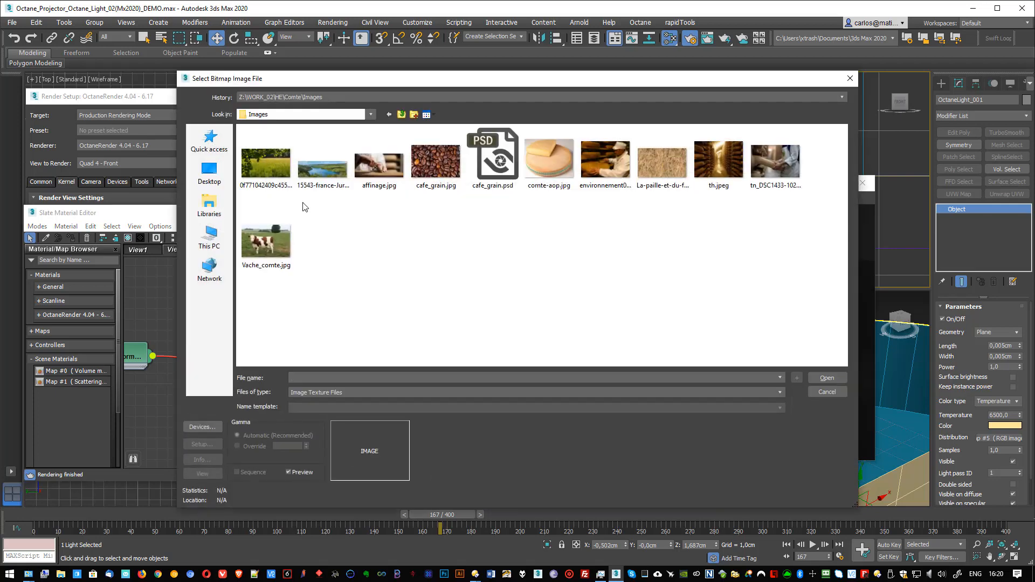
click(324, 172)
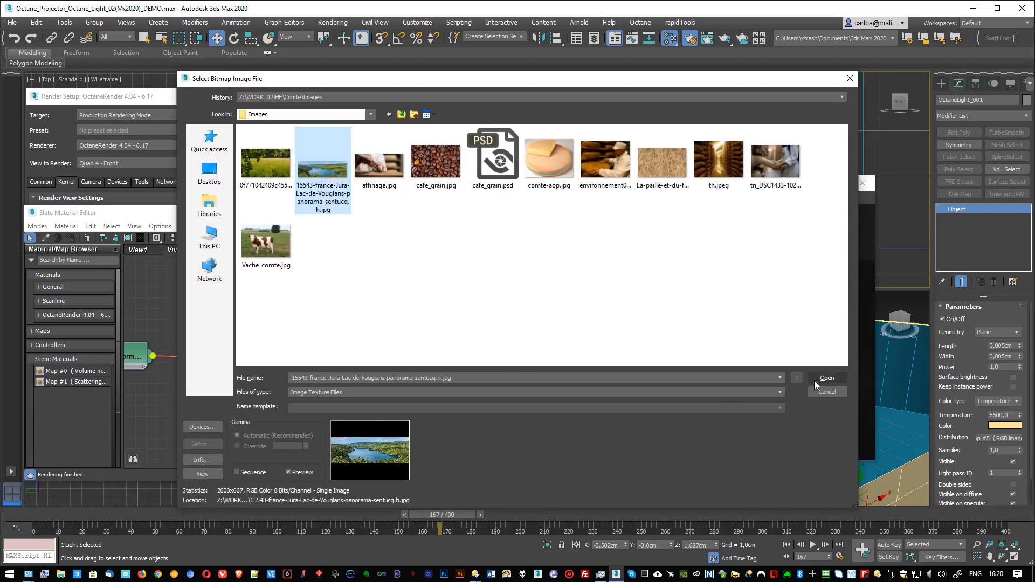
click(825, 379)
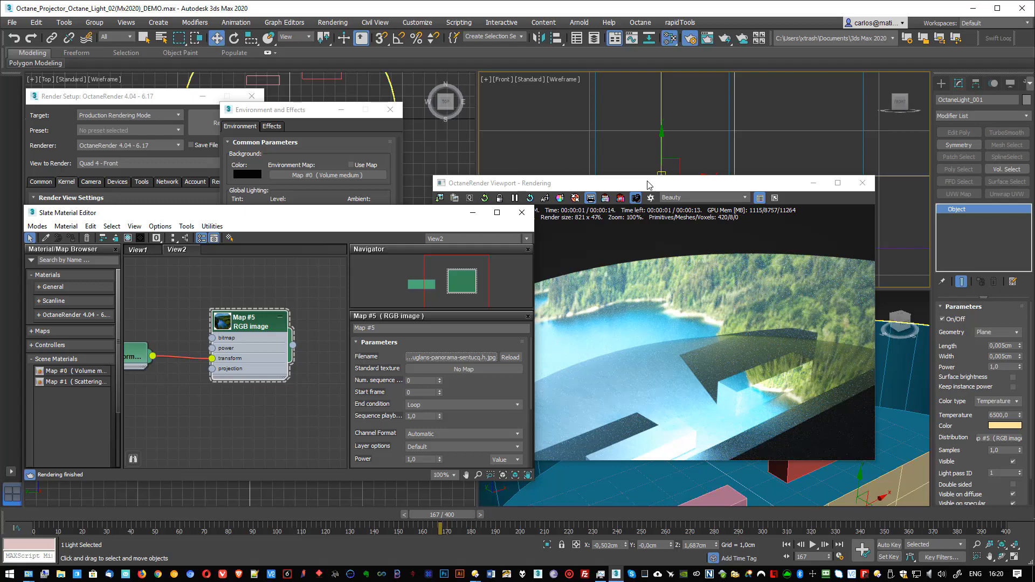
Step: Reframe the Perspective view to examine the projected lake image on the curved wall in the render
drag(648, 185, 756, 182)
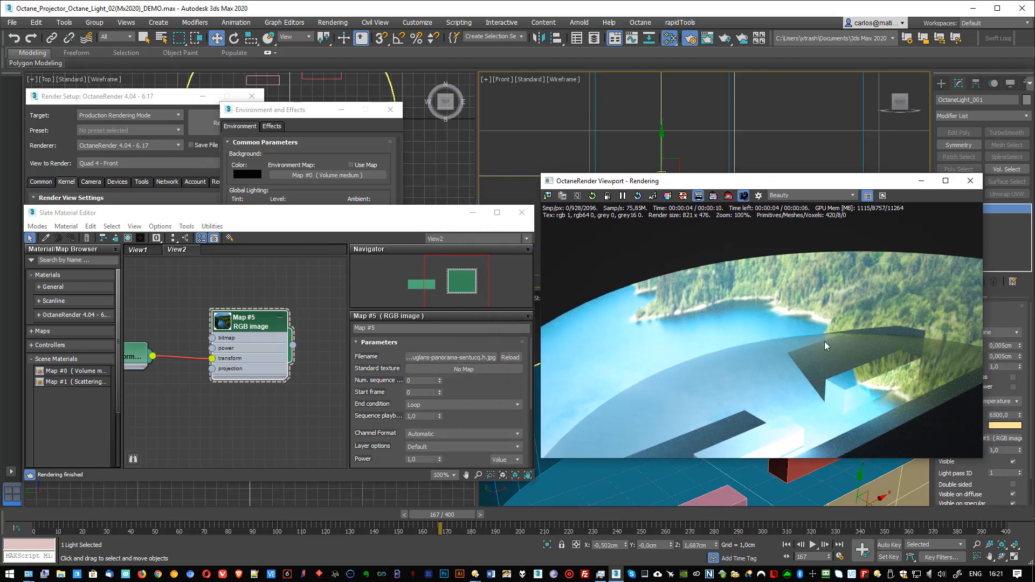
scroll(640, 491, down, 5)
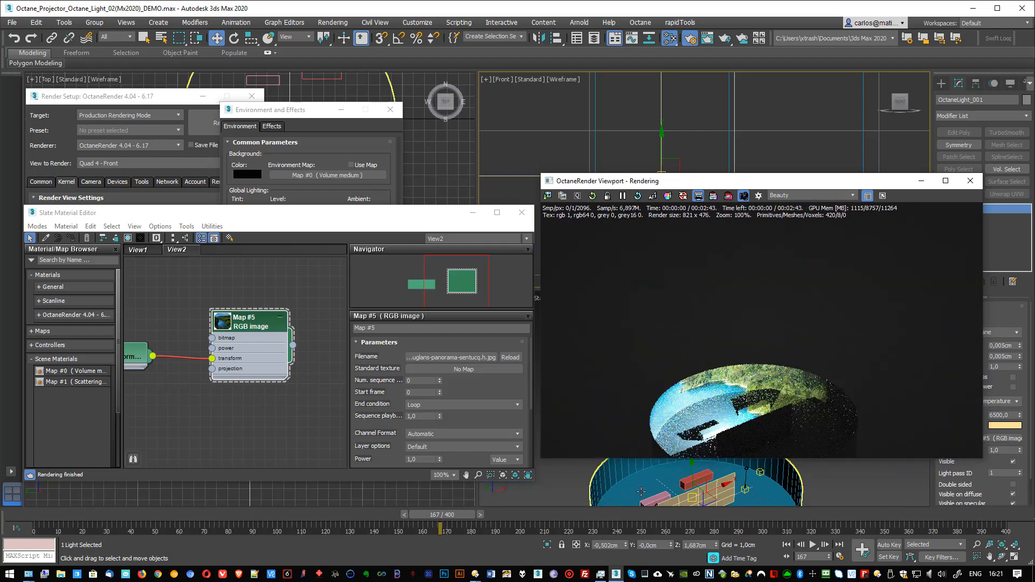
alt+middle_drag(644, 487, 666, 462)
scroll(644, 486, up, 5)
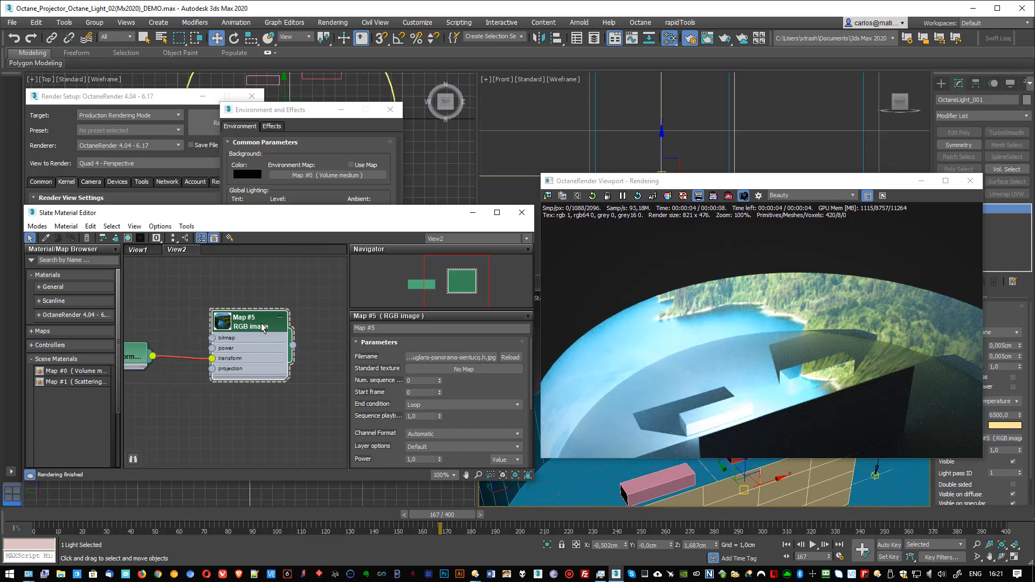
Step: Arrange the RGB image and 2D transformation nodes side by side and review the image map's parameters
drag(238, 330, 259, 319)
drag(138, 357, 193, 346)
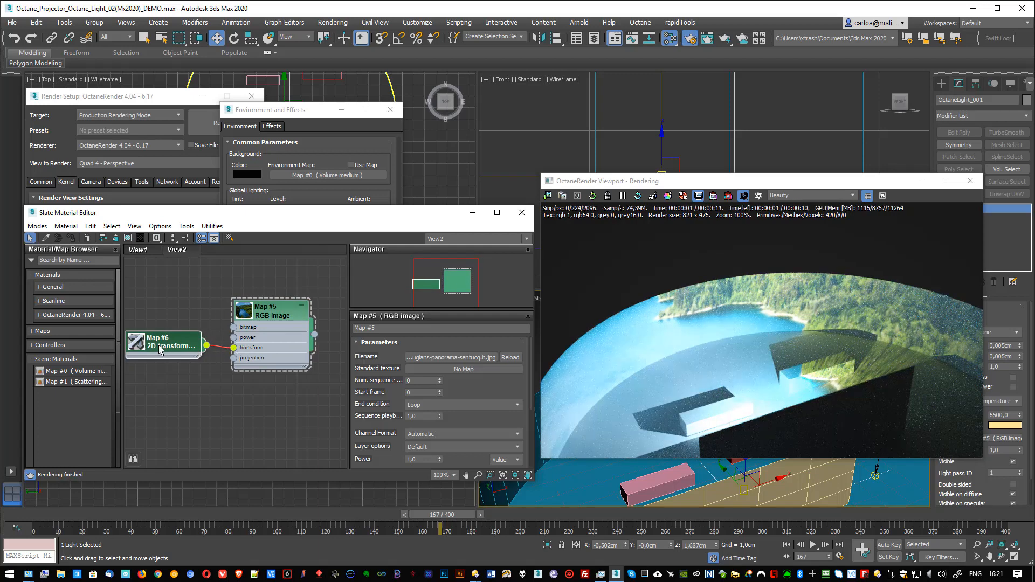
drag(275, 313, 277, 302)
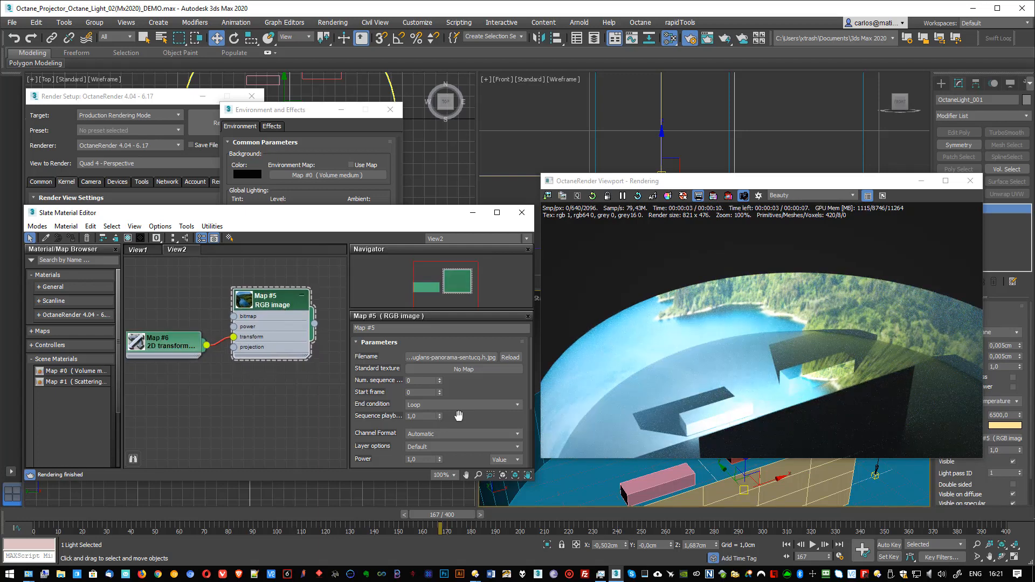
scroll(460, 416, down, 2)
scroll(425, 414, up, 2)
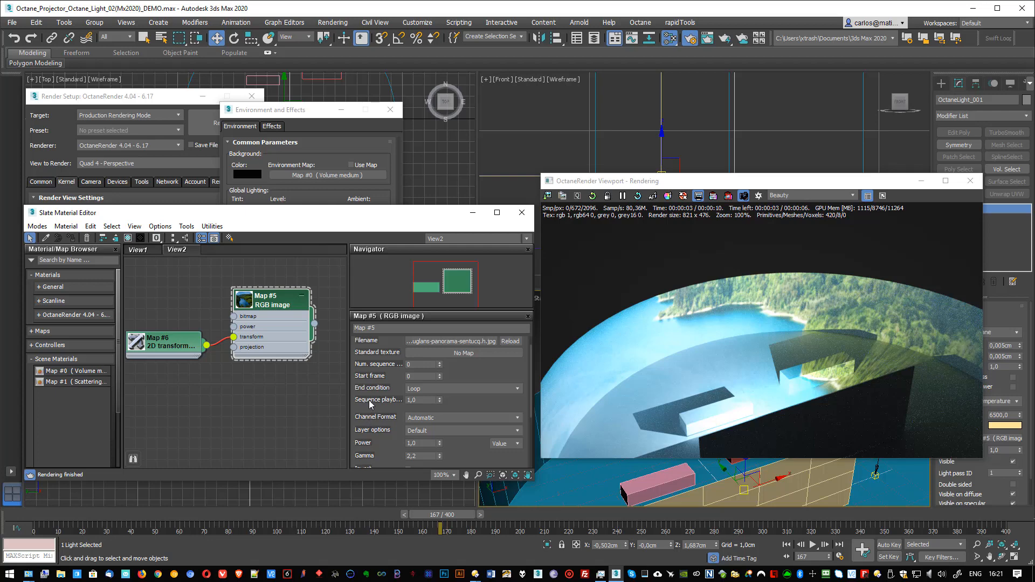
scroll(369, 405, down, 5)
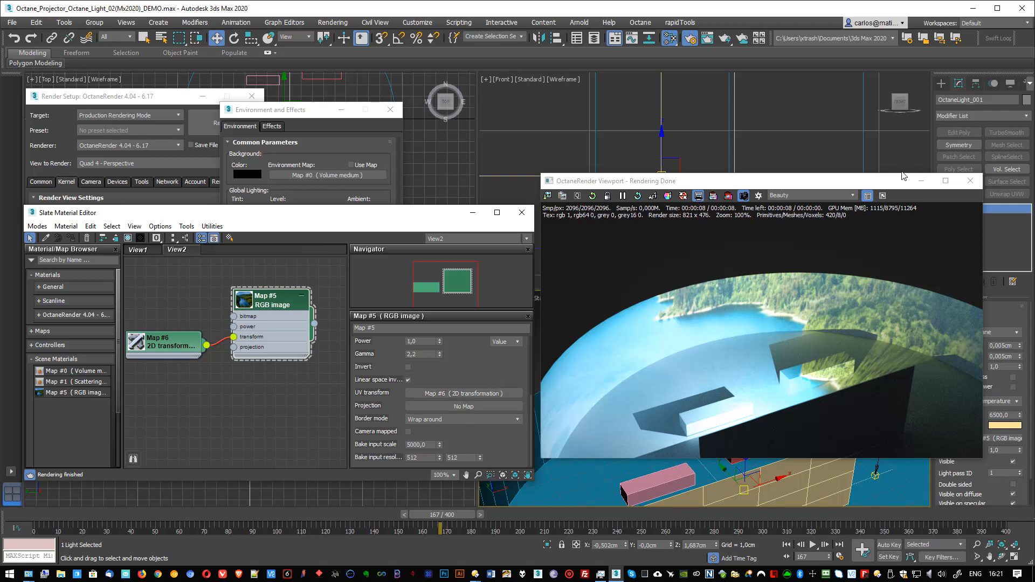
Step: Show the parameters of the image's UV transform map, enlarge the Slate Material Editor and reposition the nodes clear of the render window
drag(902, 183, 854, 189)
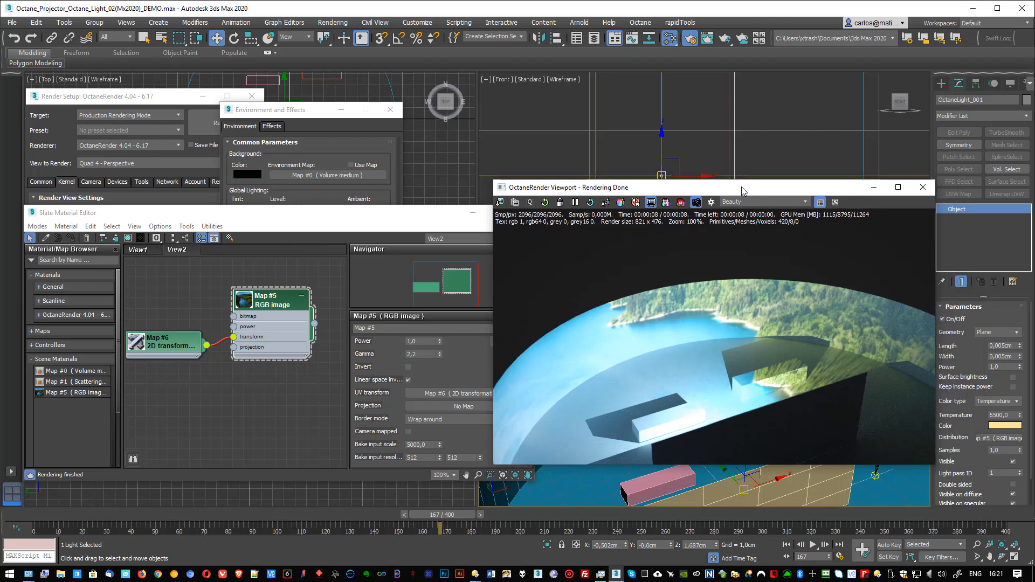
drag(765, 187, 805, 181)
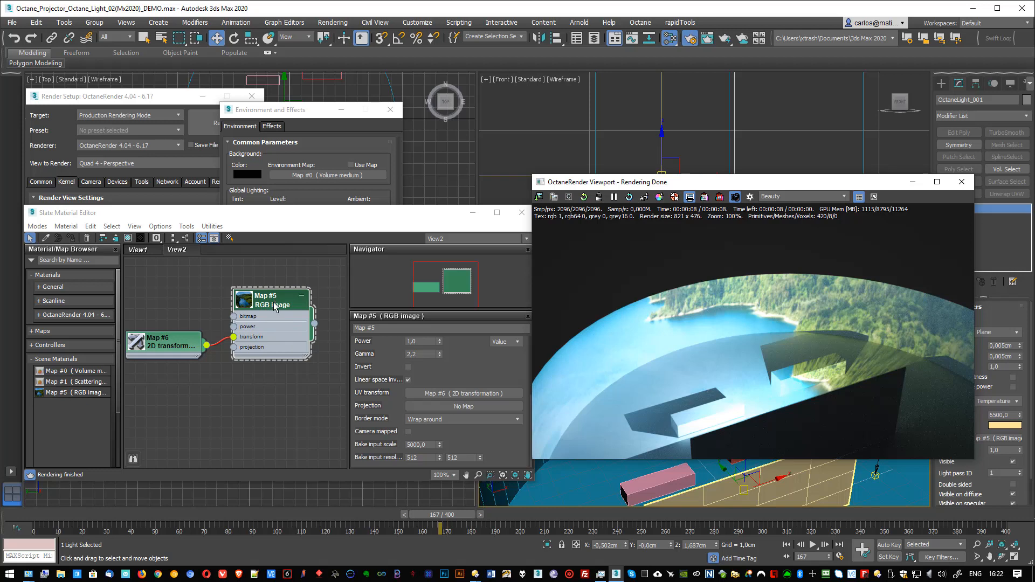
drag(892, 185, 899, 146)
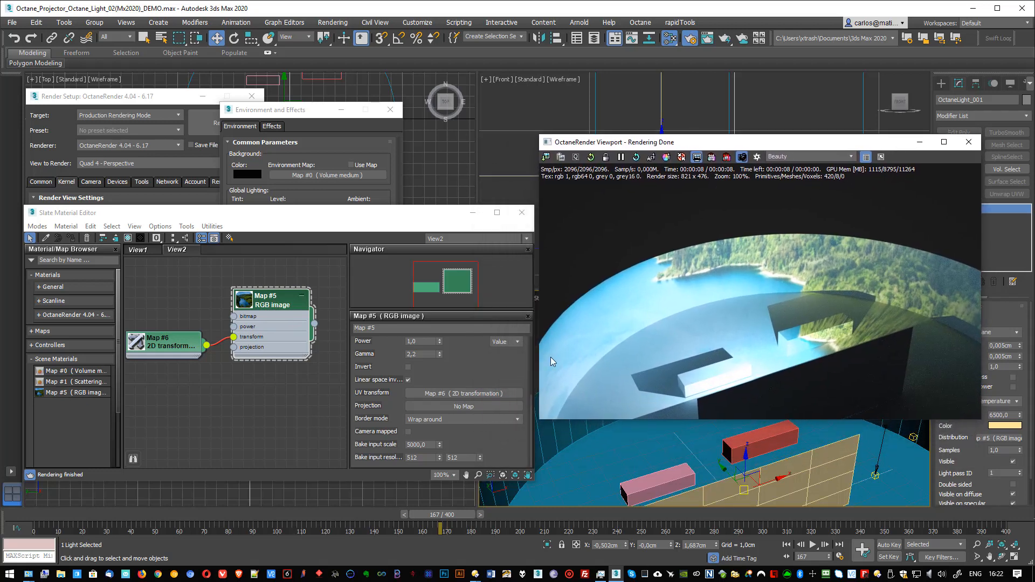
click(448, 393)
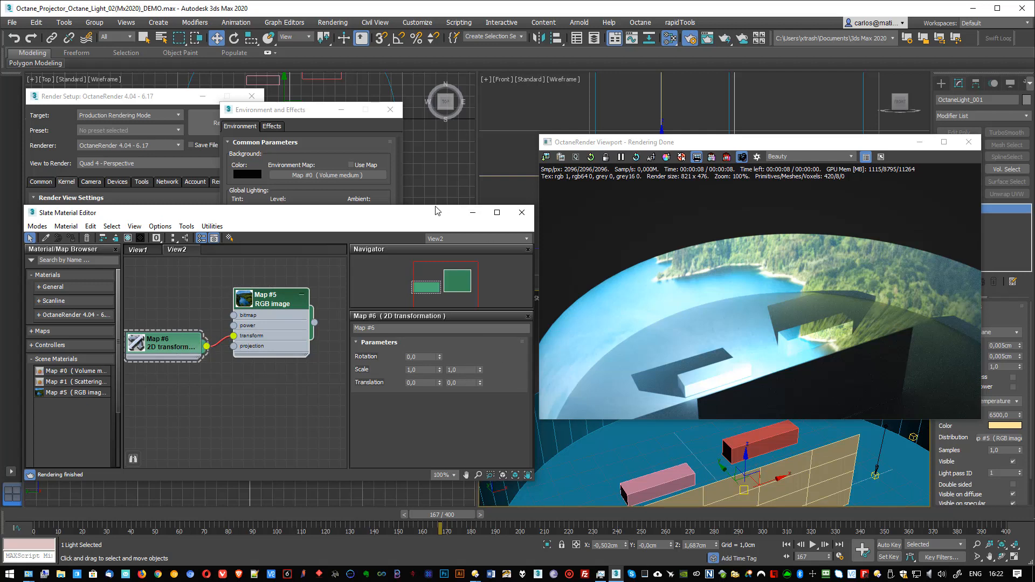
drag(438, 213, 439, 187)
drag(537, 458, 582, 472)
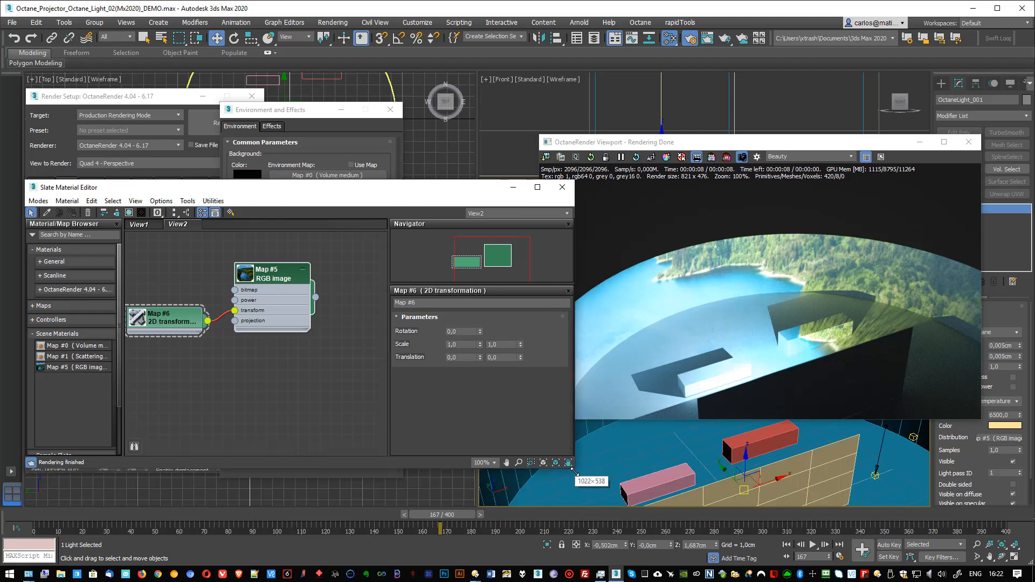
middle_drag(251, 352, 284, 342)
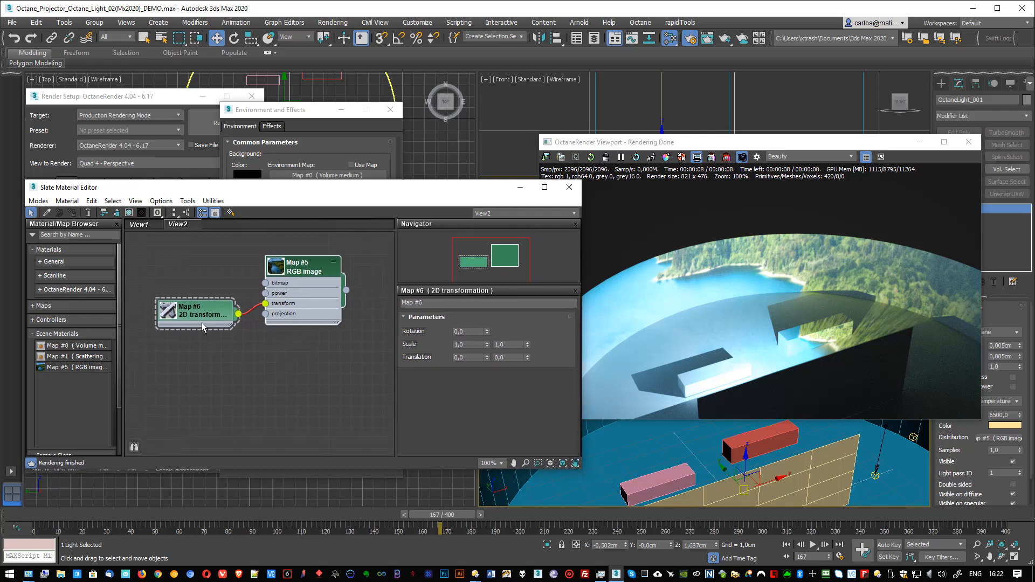
mouse_move(191, 311)
mouse_down()
mouse_move(189, 291)
mouse_move(192, 299)
mouse_up()
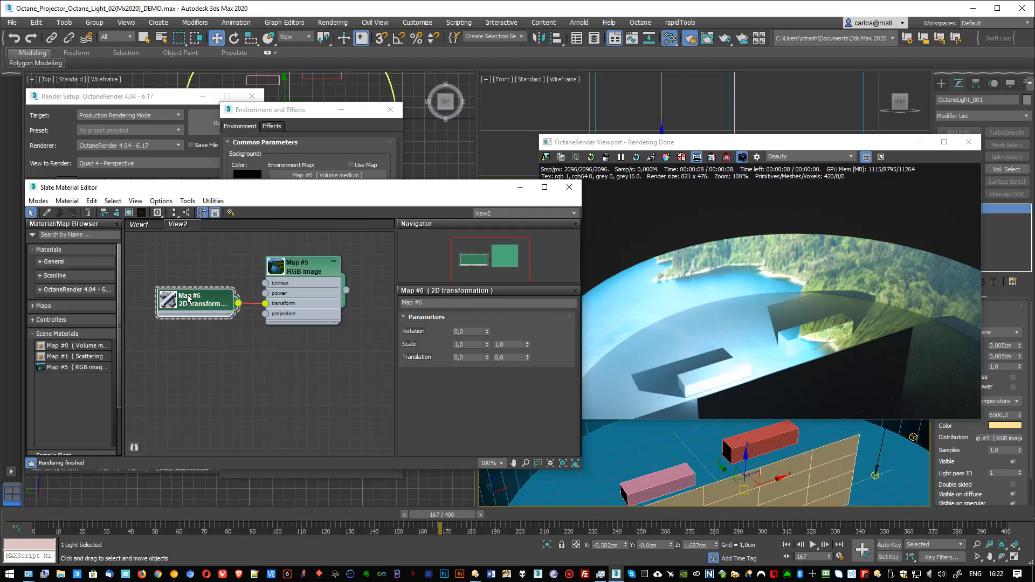
drag(202, 305, 204, 293)
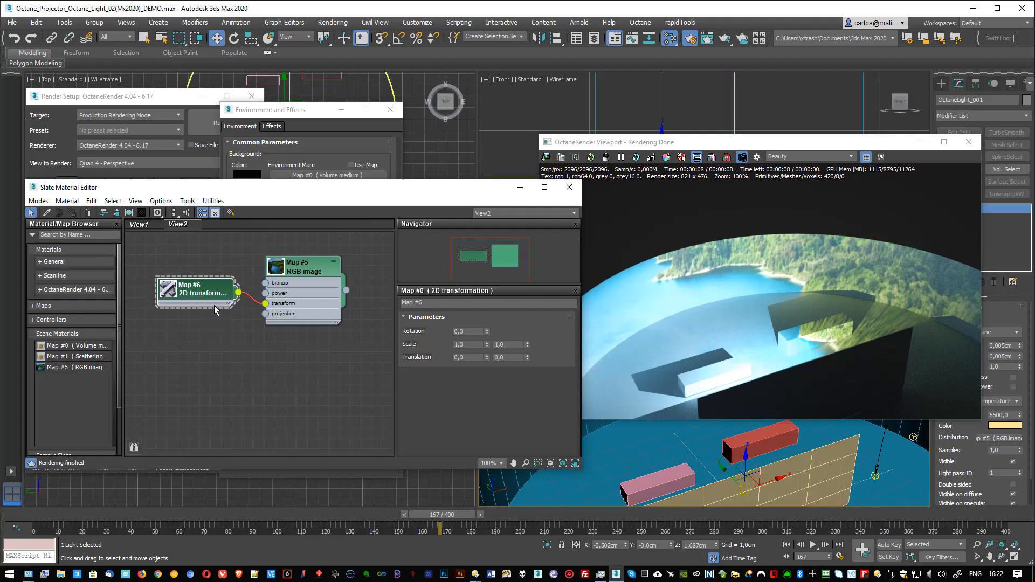
Step: Reduce the 2D transformation's scale to 0,1 horizontally and 0,08 vertically
click(474, 344)
click(504, 344)
click(475, 345)
drag(486, 345, 487, 370)
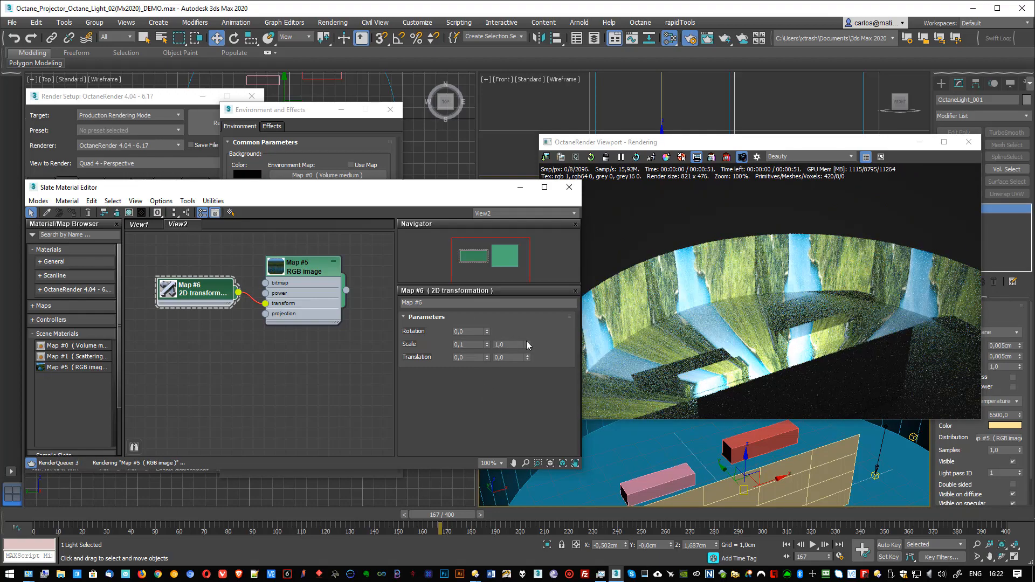
drag(527, 342, 532, 391)
Step: Set the 2D transformation's scale to 0,16 by 0,09
click(472, 345)
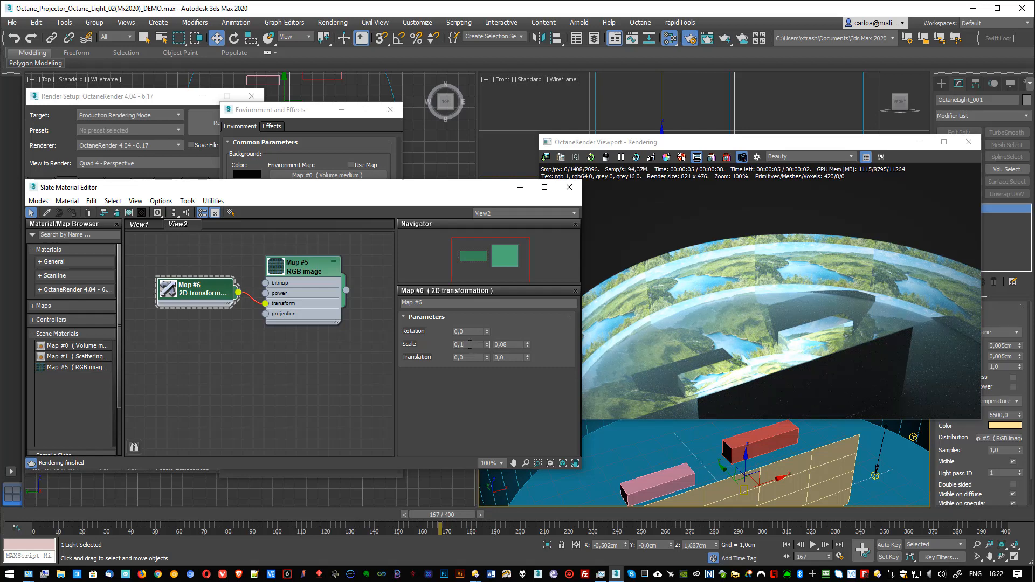
text(6)
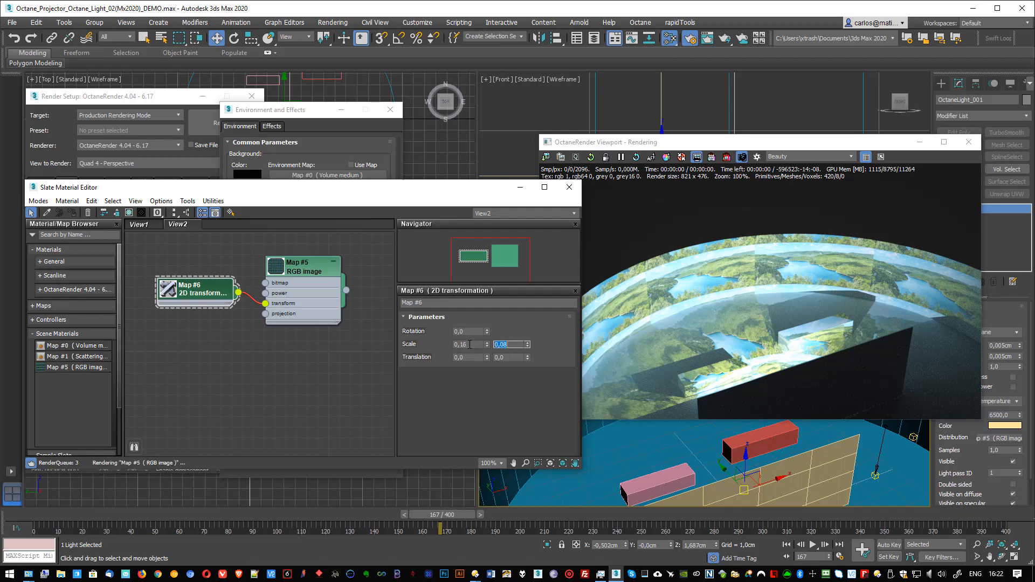
key(Tab)
text(0)
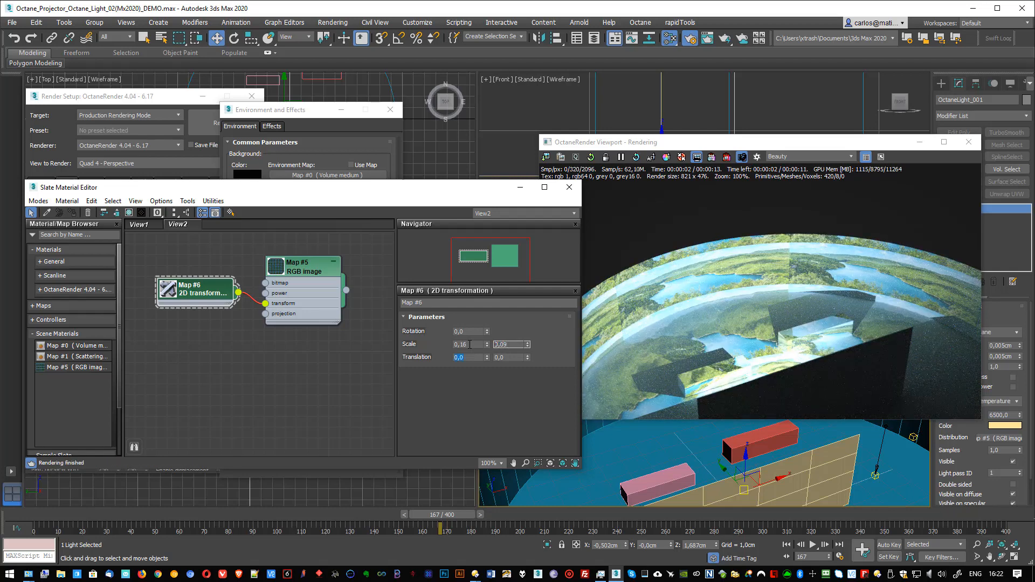
text(,09)
key(Tab)
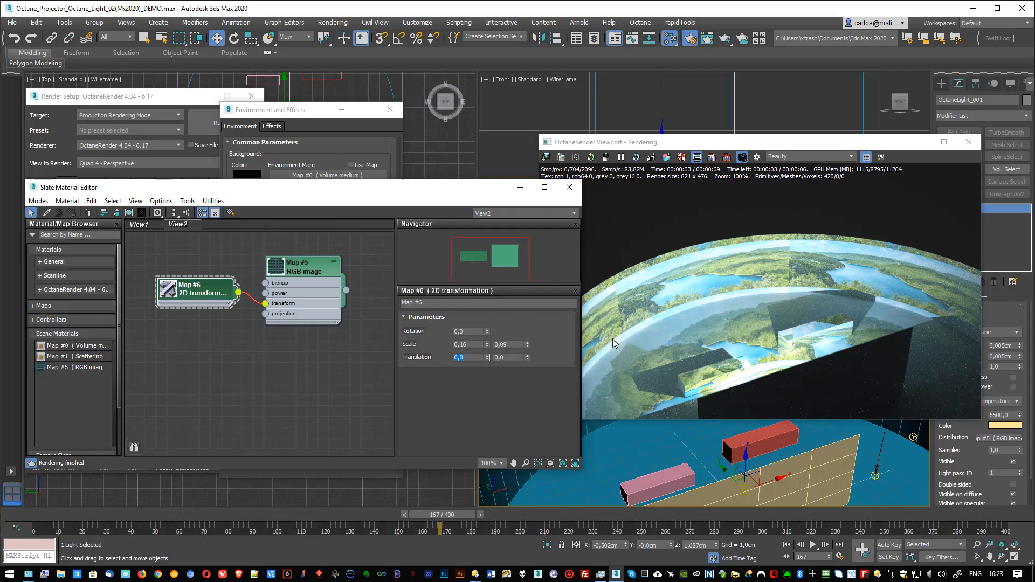
Step: Set the RGB image map's border mode to Black color
double_click(298, 267)
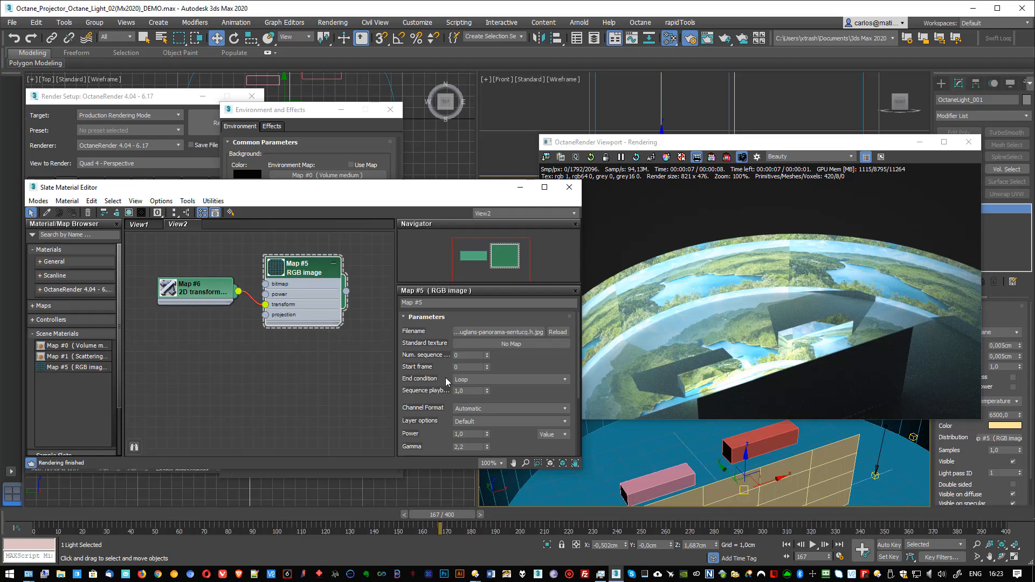
drag(421, 426, 429, 298)
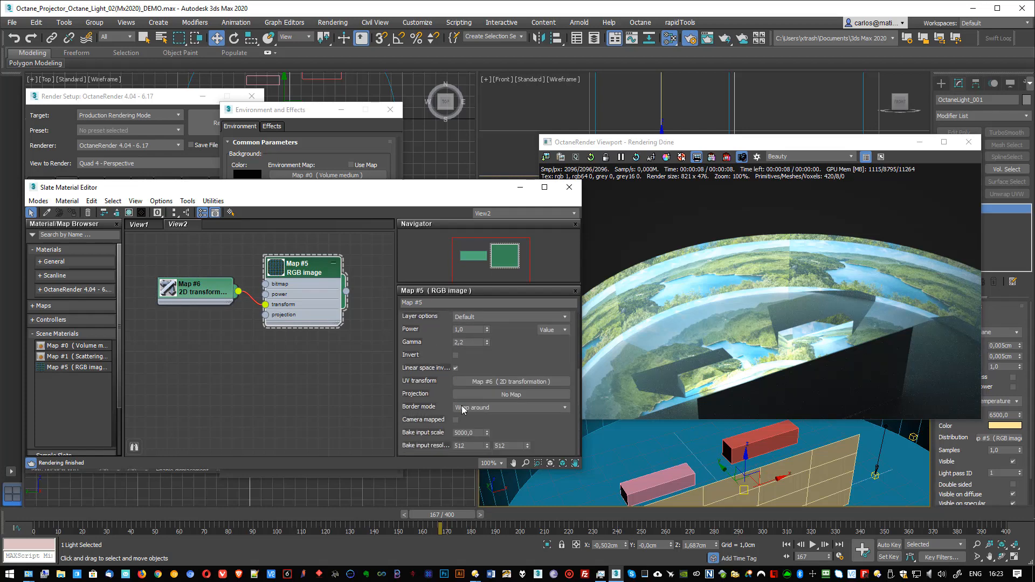
click(483, 407)
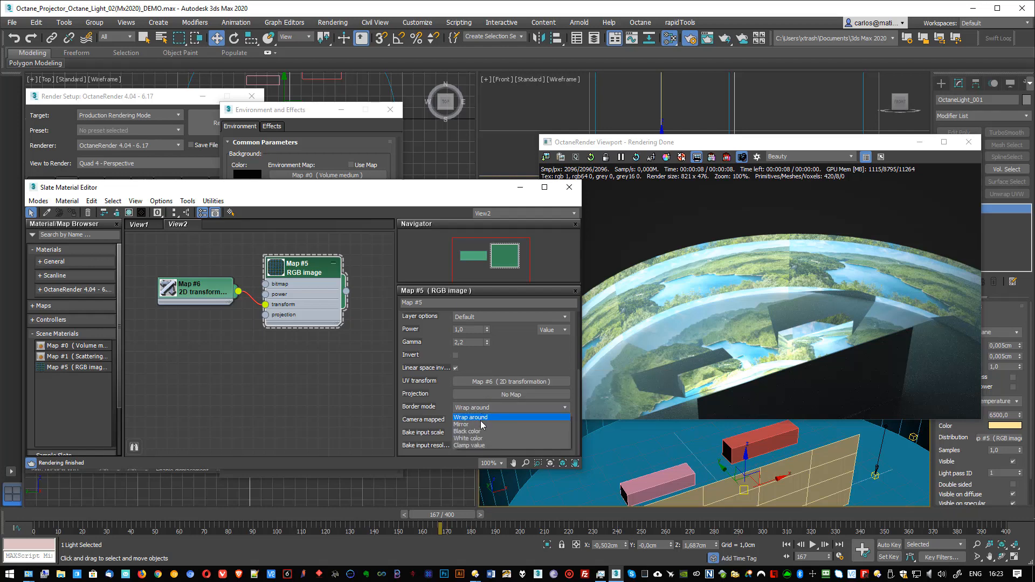
click(478, 432)
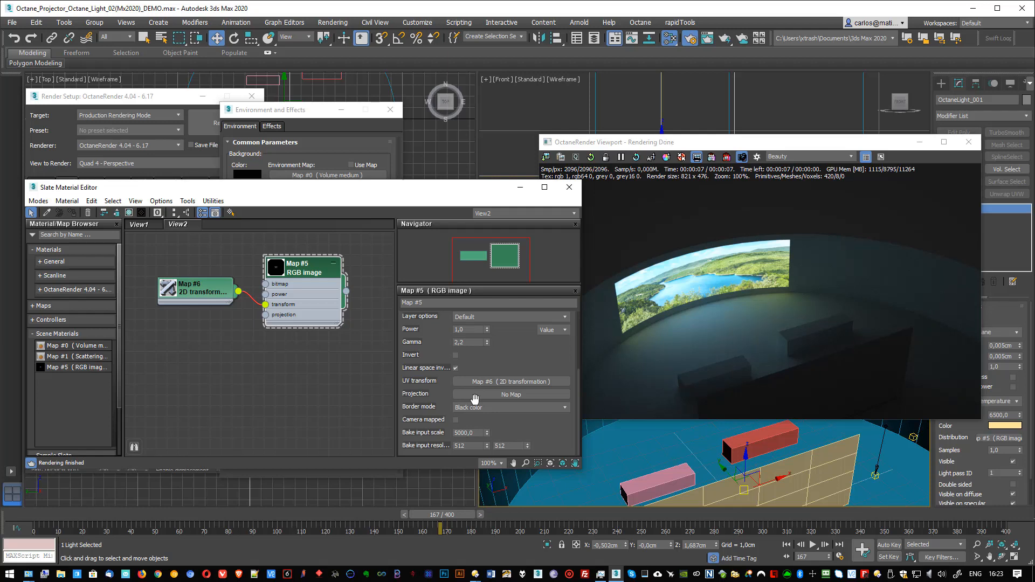
click(474, 398)
Step: Move the flat screen plane in the Top view toward the back of the curved wall, to about Y 8,35 cm
drag(738, 146, 680, 255)
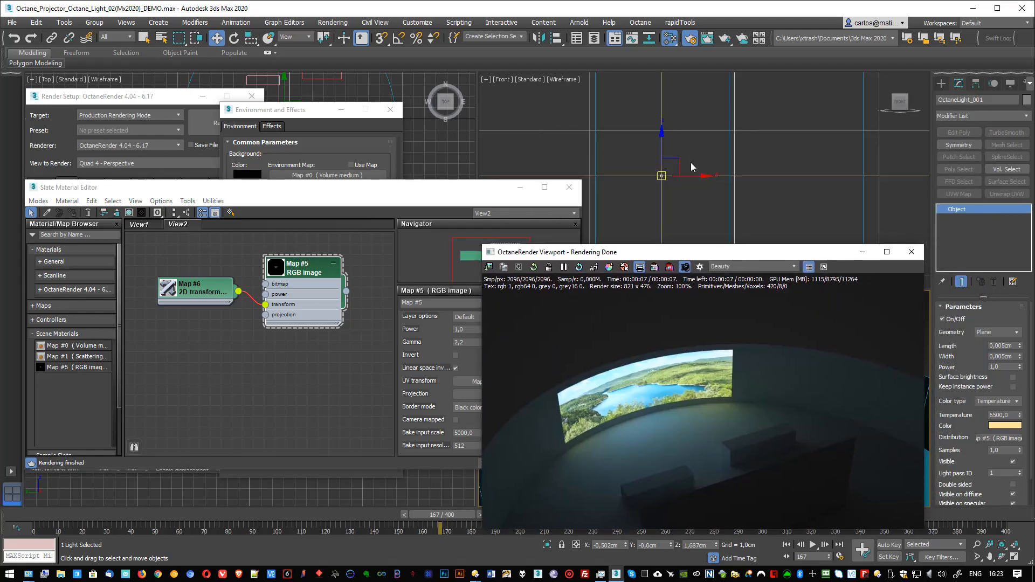
key(t)
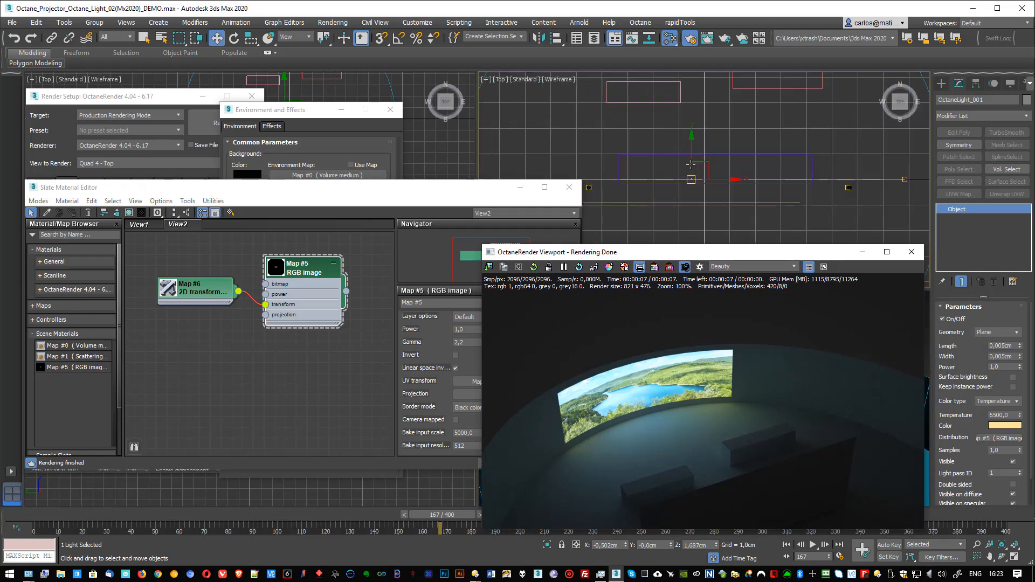
click(713, 225)
drag(744, 215, 754, 81)
middle_drag(711, 155, 705, 230)
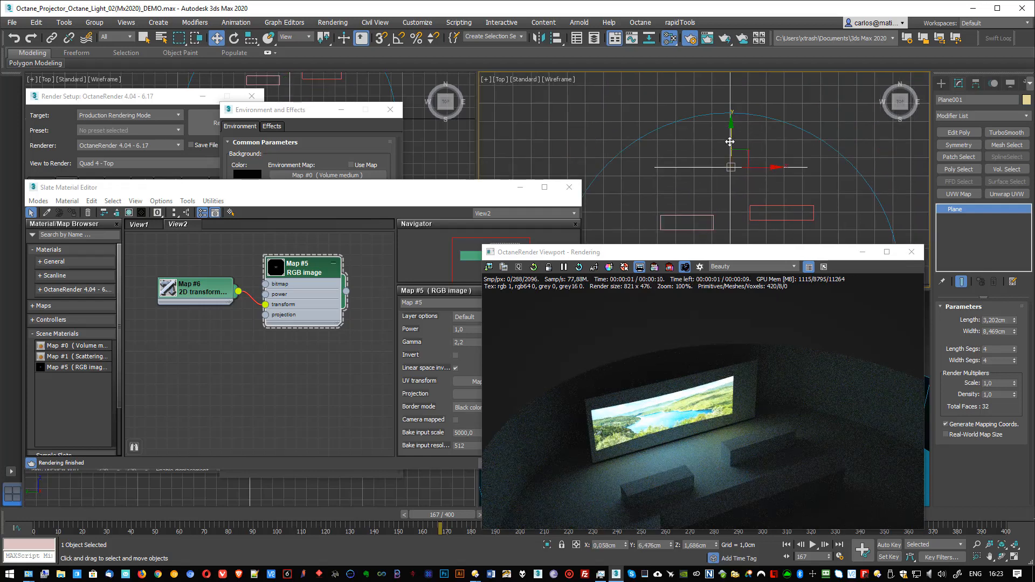
drag(731, 141, 767, 133)
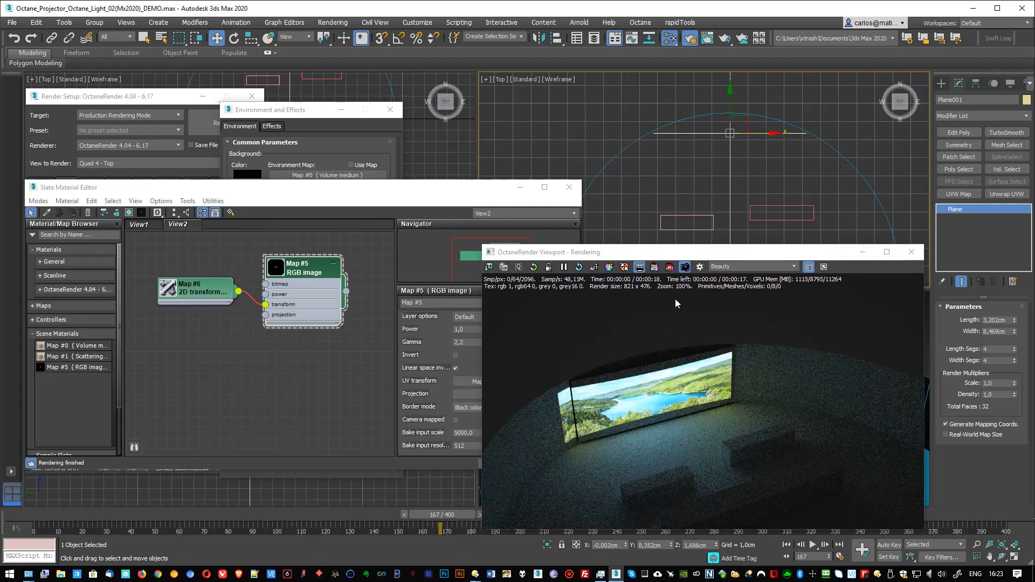
Step: Show the 2D transformation map's parameters and reposition the render window and material editor so they no longer overlap
drag(657, 252, 652, 207)
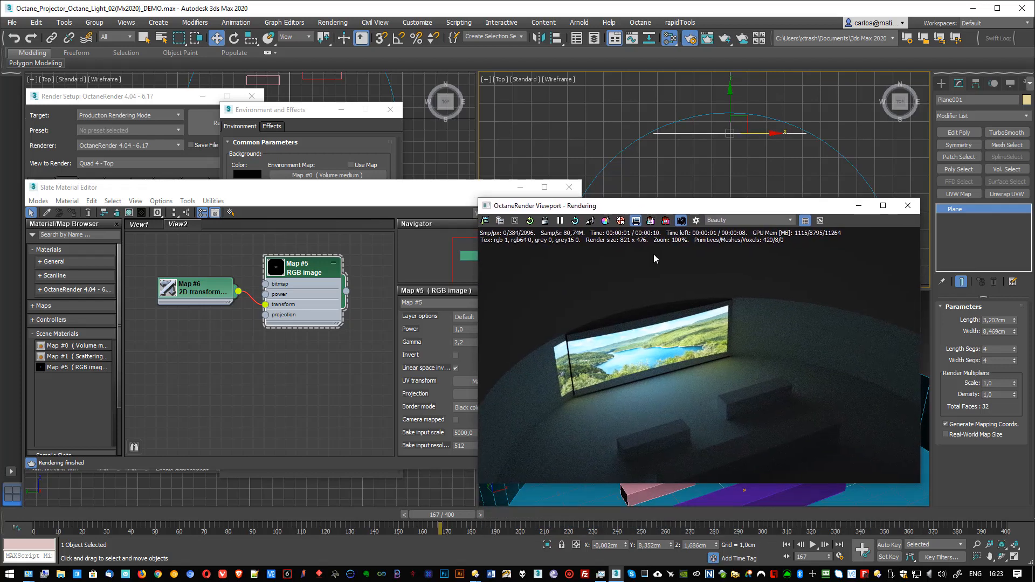
double_click(201, 289)
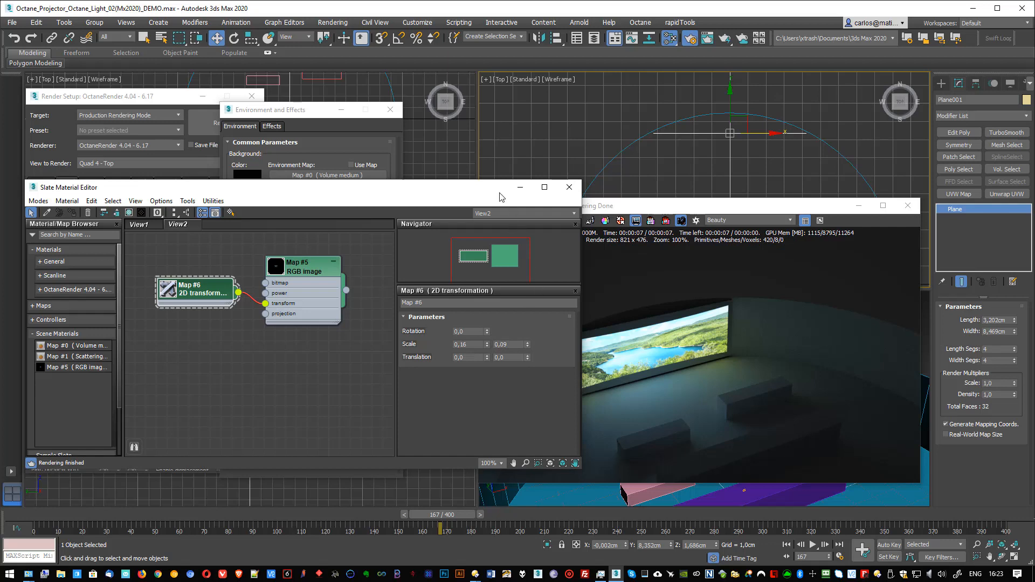
drag(497, 193, 434, 189)
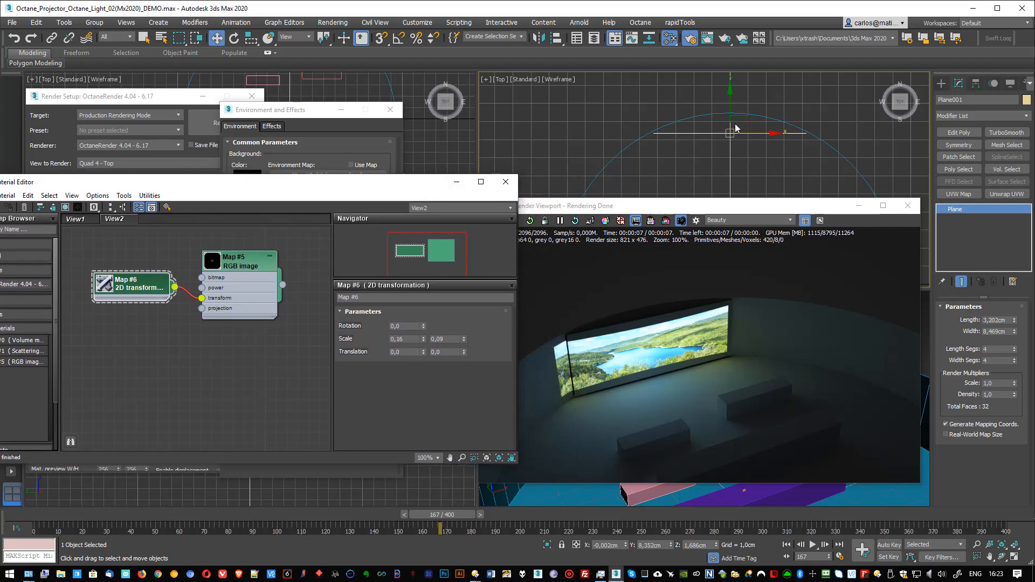
Step: Center the Octane light horizontally behind the screen plane in the Front view, at about X 0 cm
key(f)
key(z)
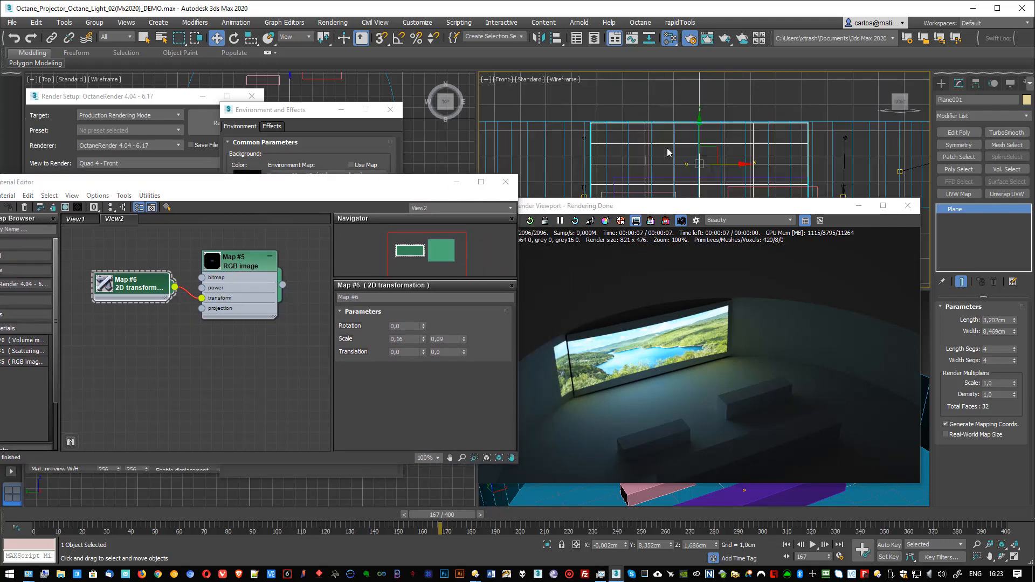
click(687, 163)
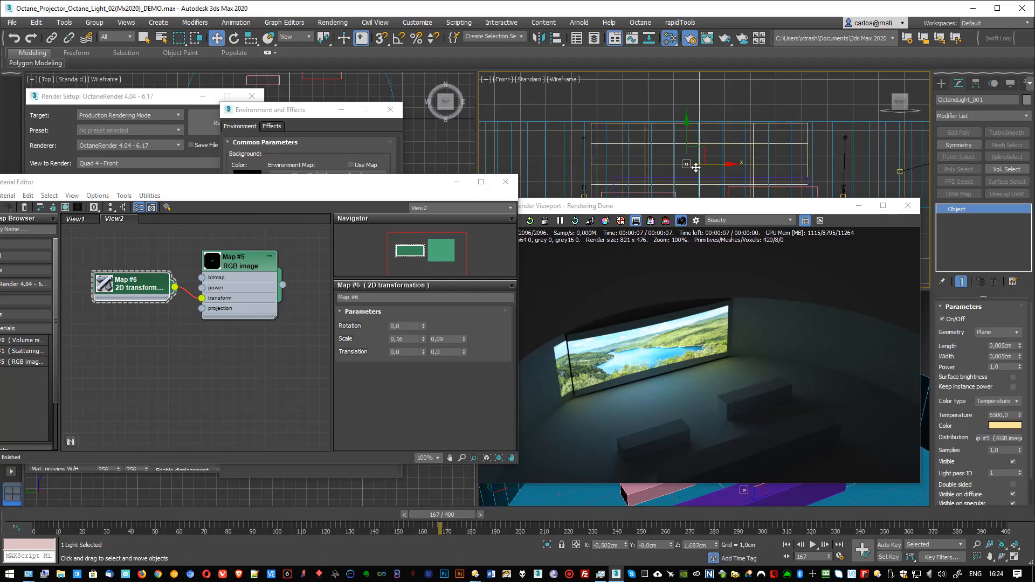
key(z)
drag(694, 151, 767, 147)
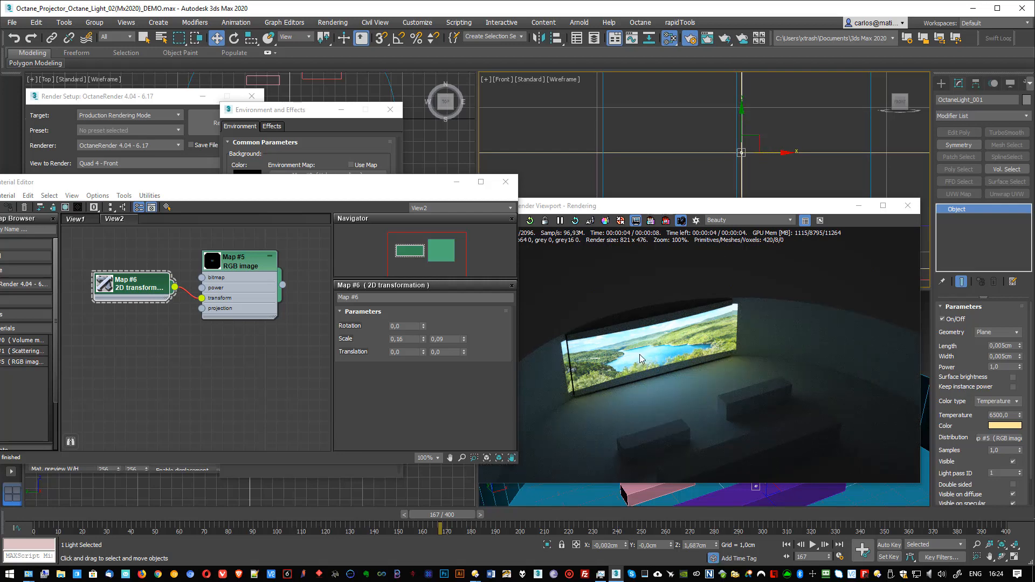
drag(761, 214, 414, 96)
scroll(634, 399, up, 5)
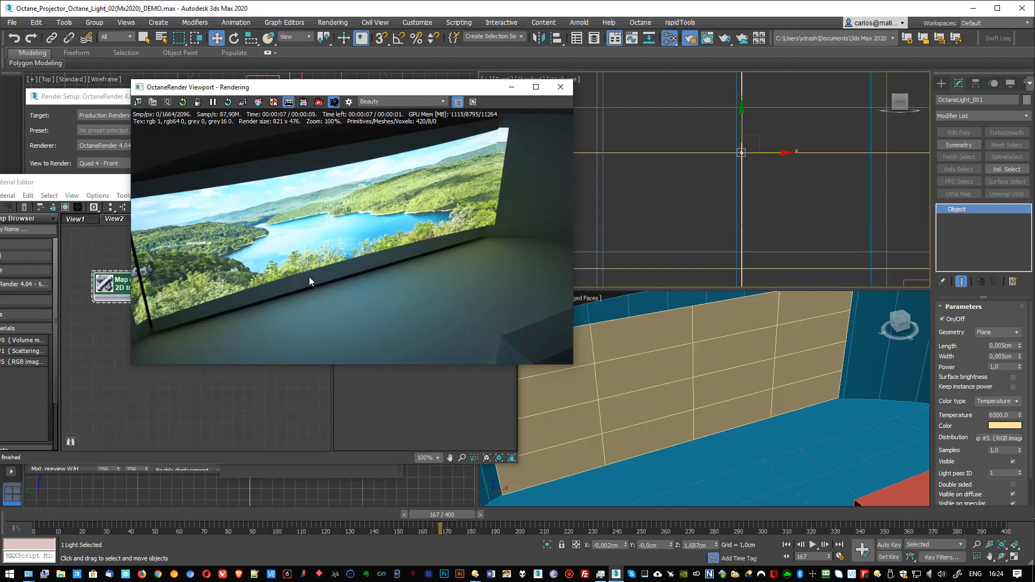
drag(381, 87, 782, 165)
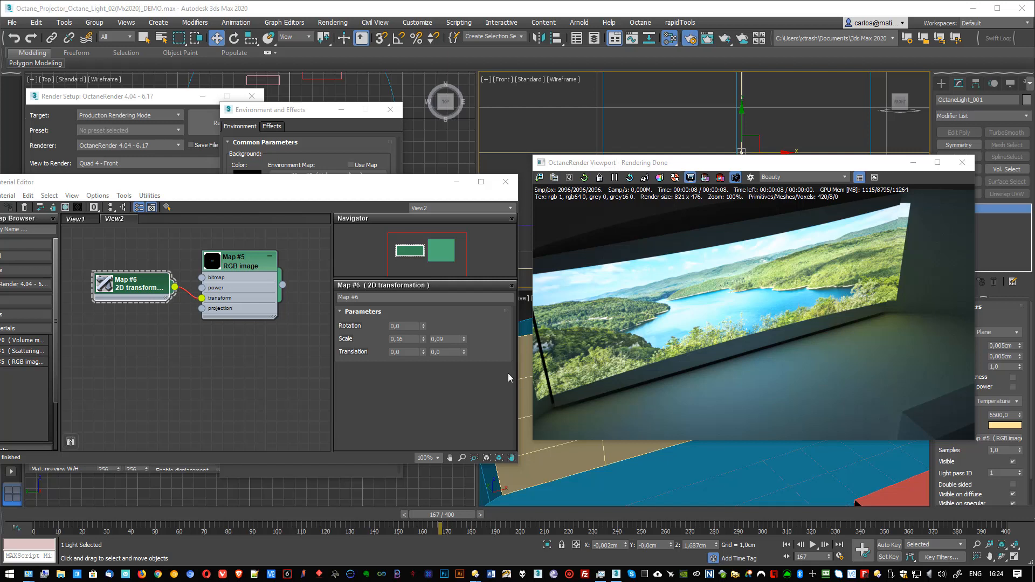
Step: Assign a Perspective map as the projection of the RGB image map
drag(232, 273, 253, 263)
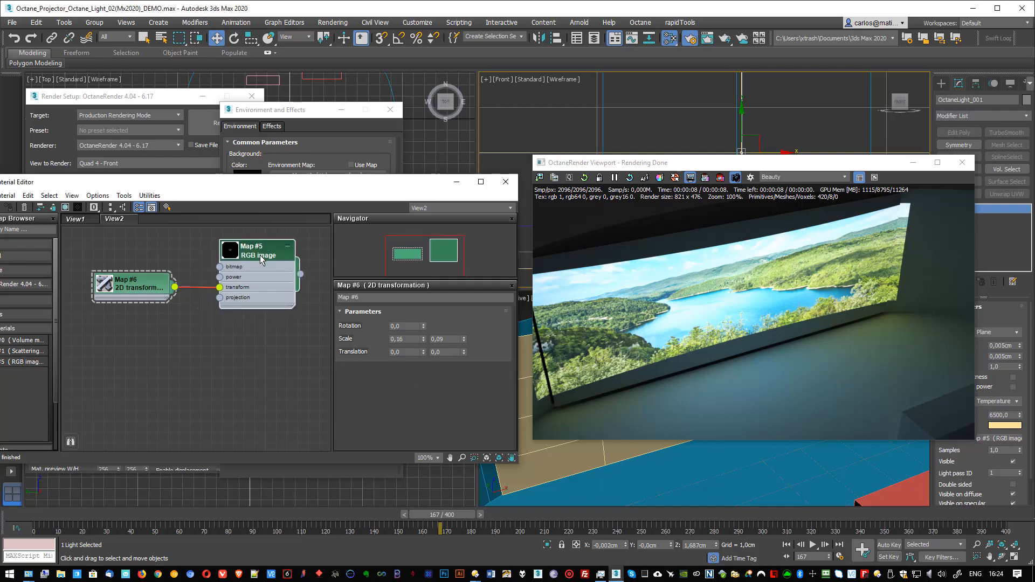
double_click(254, 252)
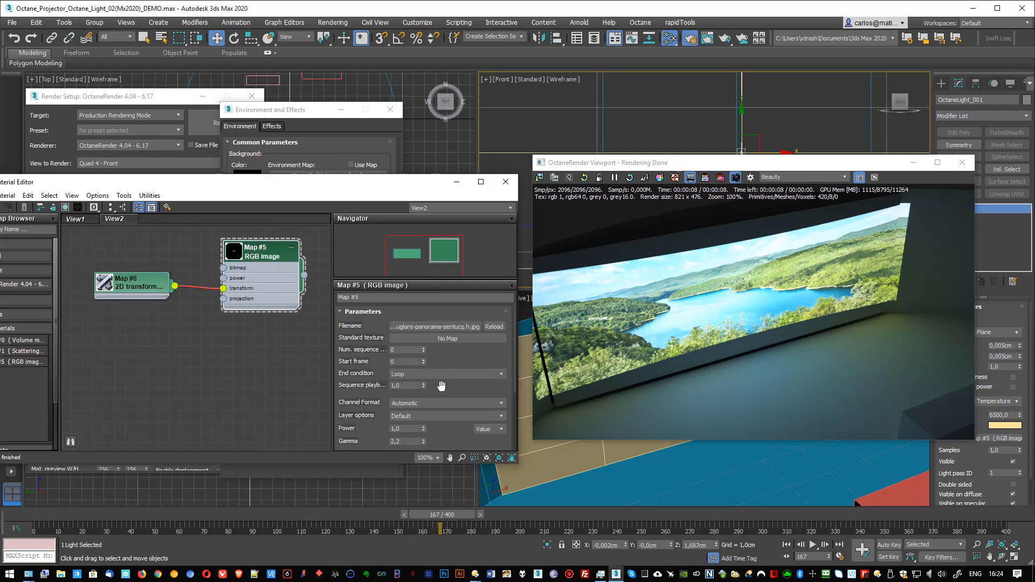
drag(440, 387, 443, 339)
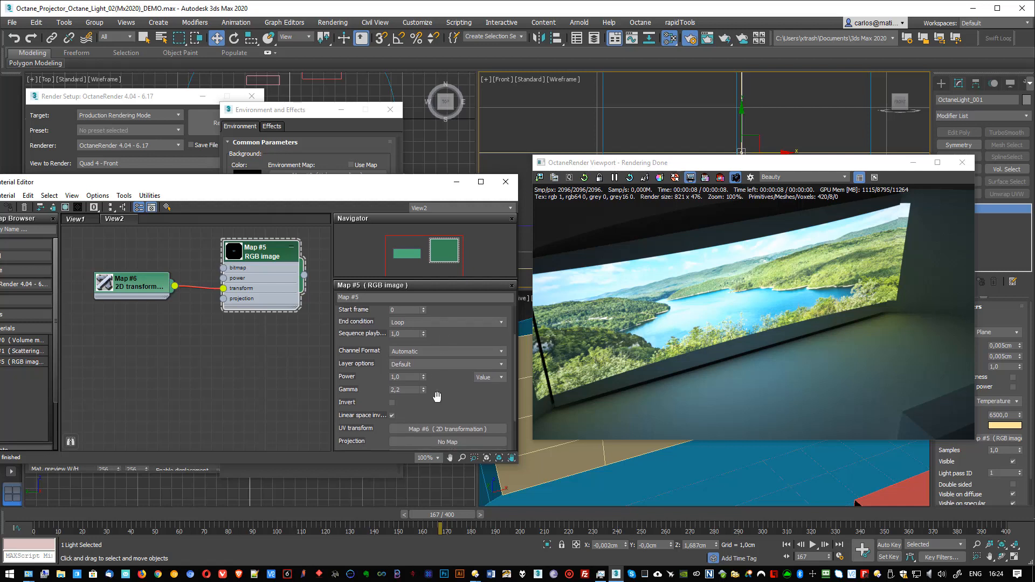
scroll(441, 408, down, 2)
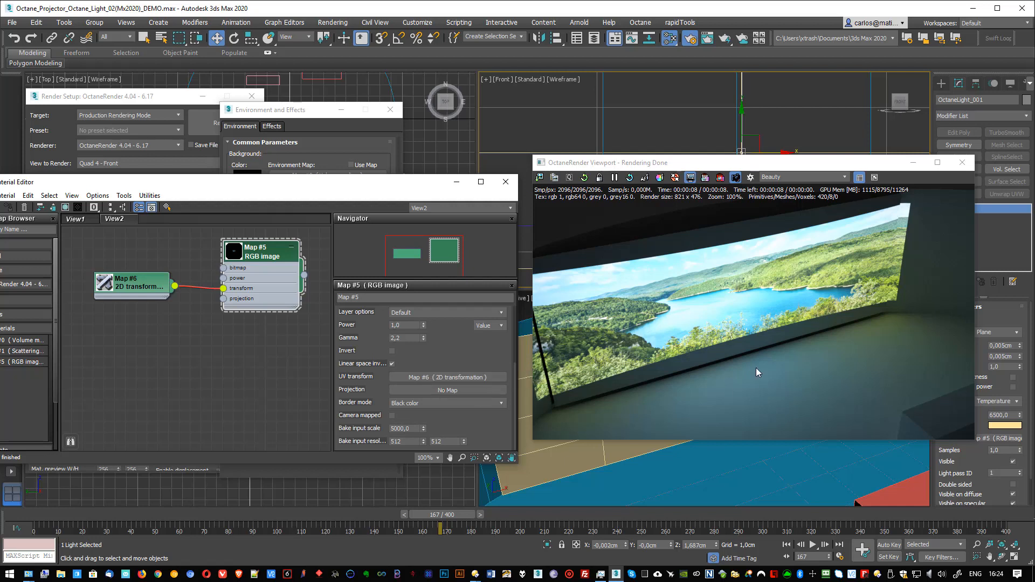
click(432, 390)
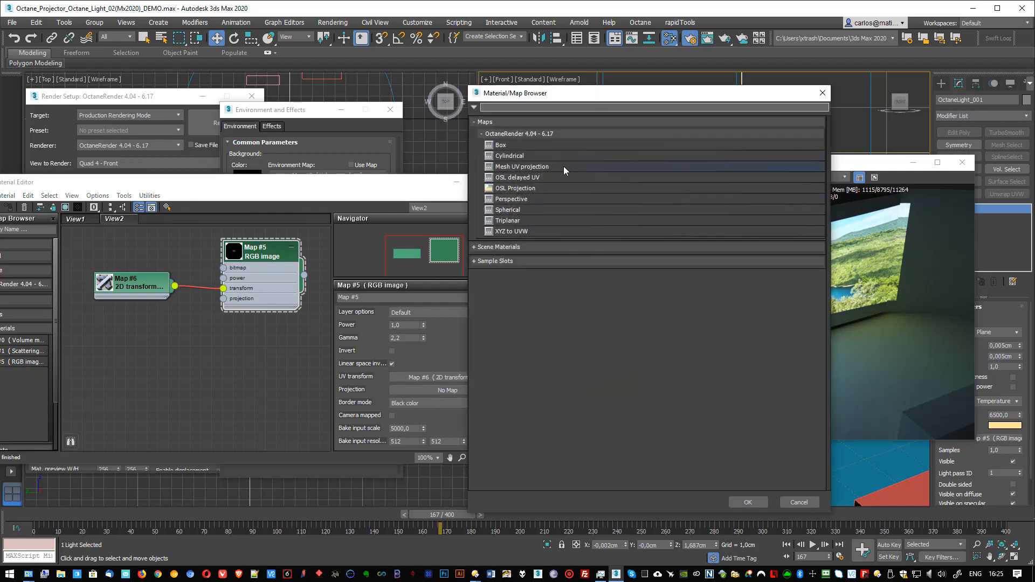
click(504, 200)
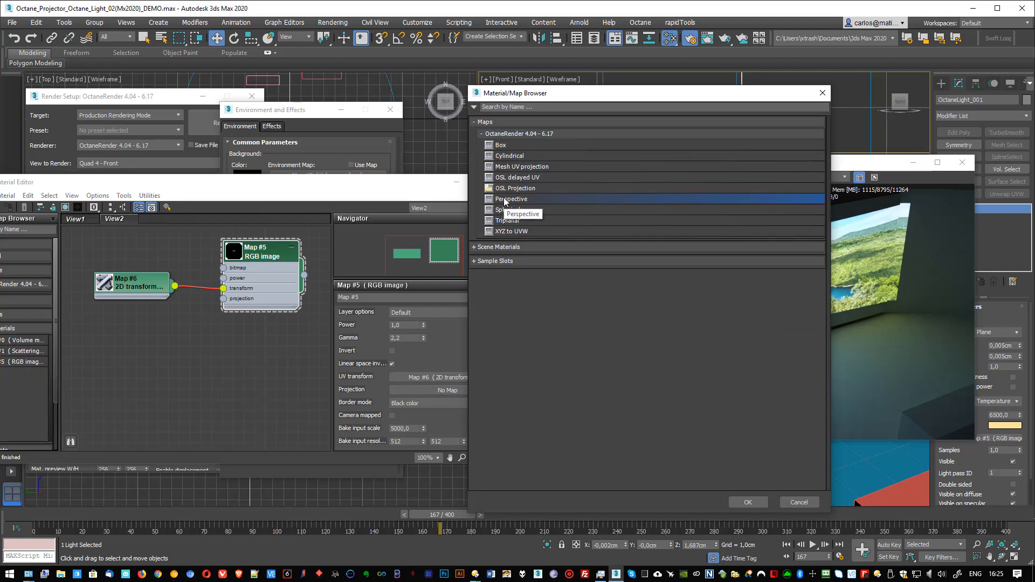
double_click(505, 199)
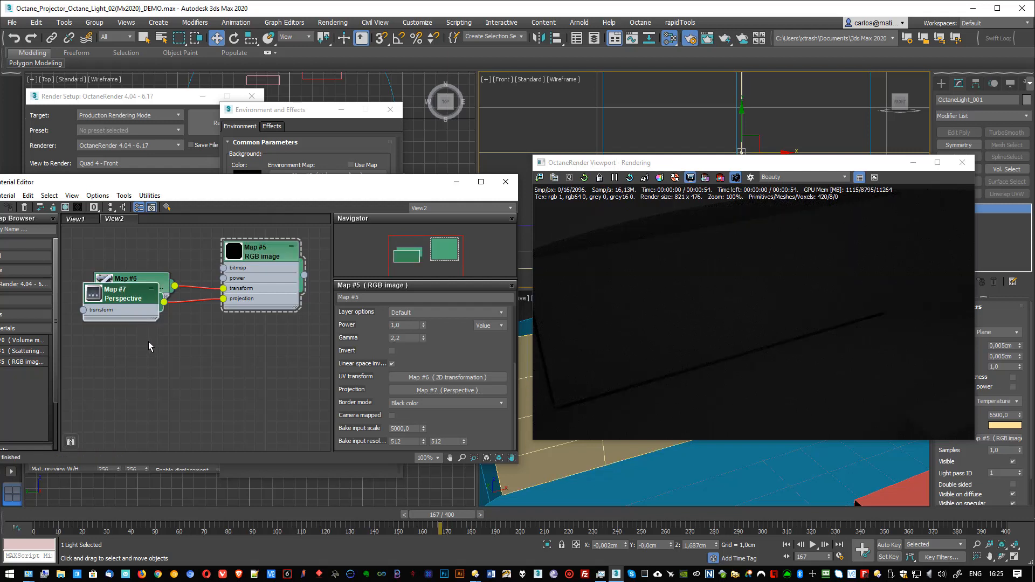
Step: Place the Perspective node below the 2D transformation node and choose Object space as its coordinate space
drag(128, 301, 139, 334)
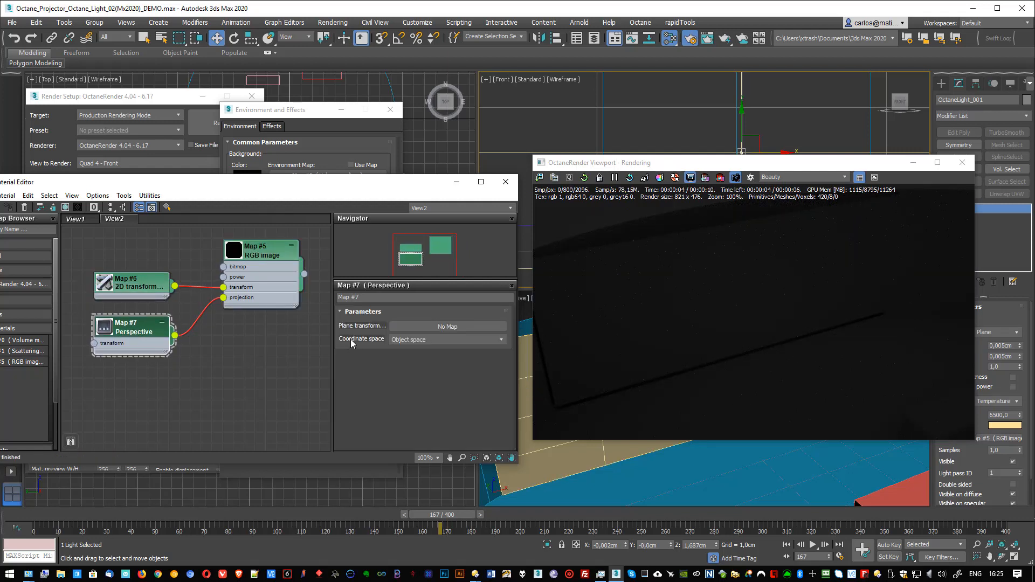
click(424, 340)
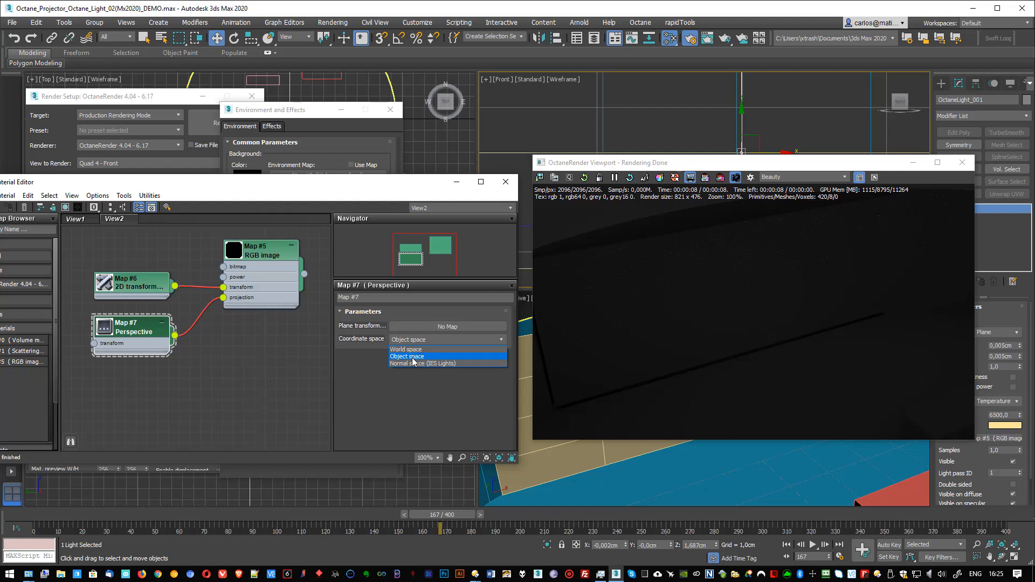
click(412, 356)
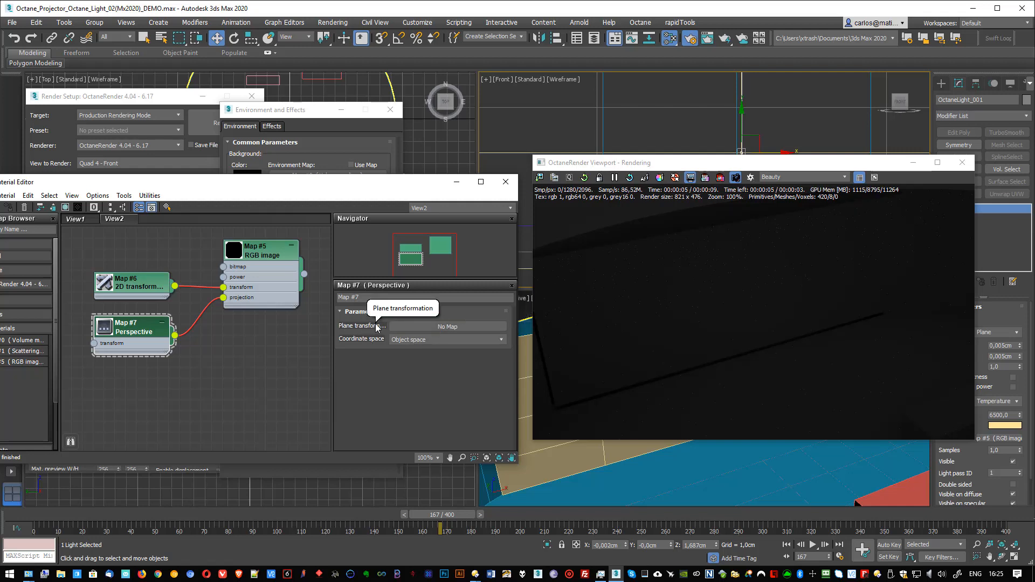
Step: Assign a 3D transformation as the Perspective map's plane transformation and arrange the connected nodes without overlap
click(446, 326)
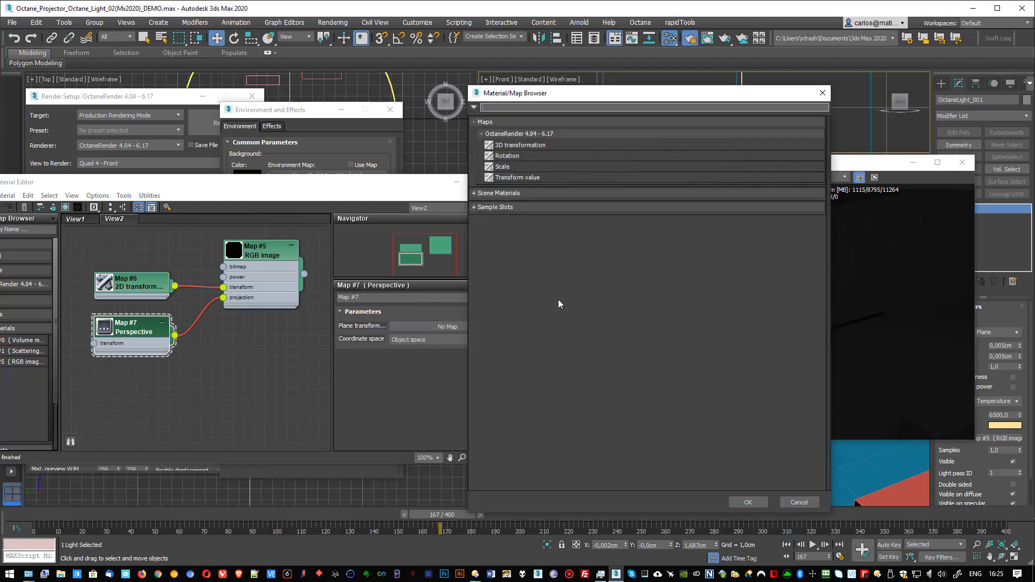
double_click(508, 145)
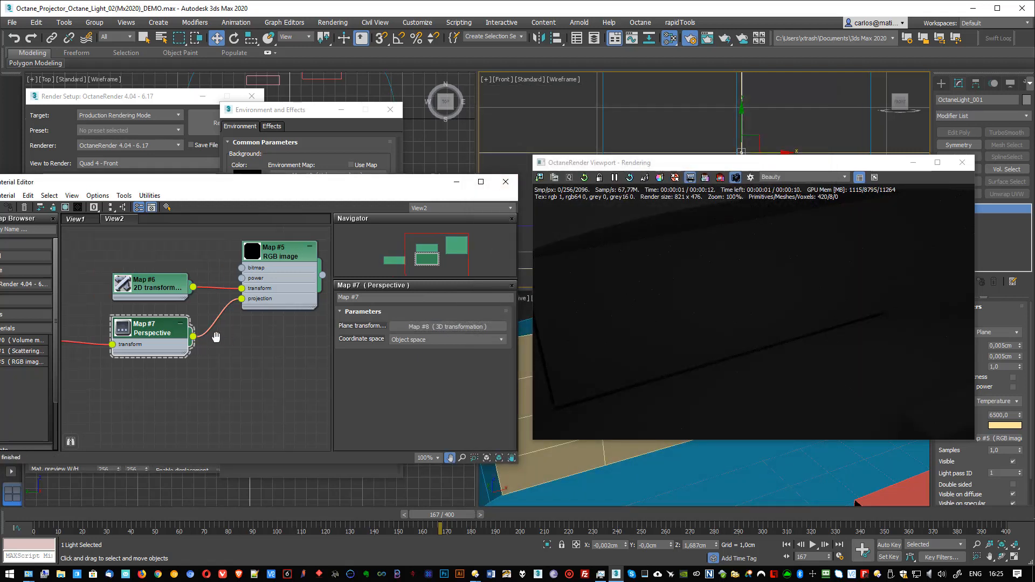
middle_drag(83, 351, 119, 345)
drag(67, 334, 141, 376)
drag(190, 324, 223, 335)
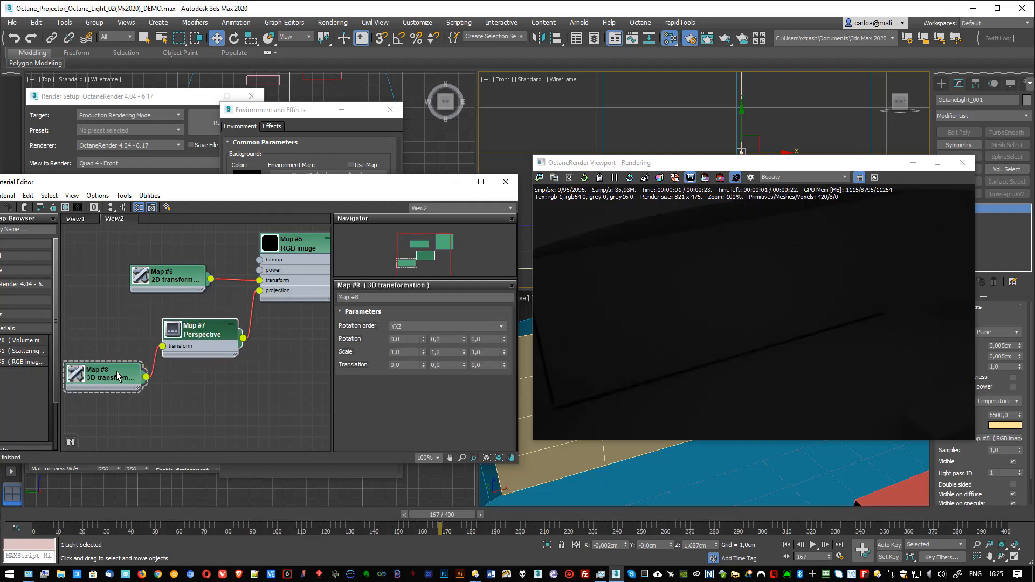
drag(117, 372, 118, 385)
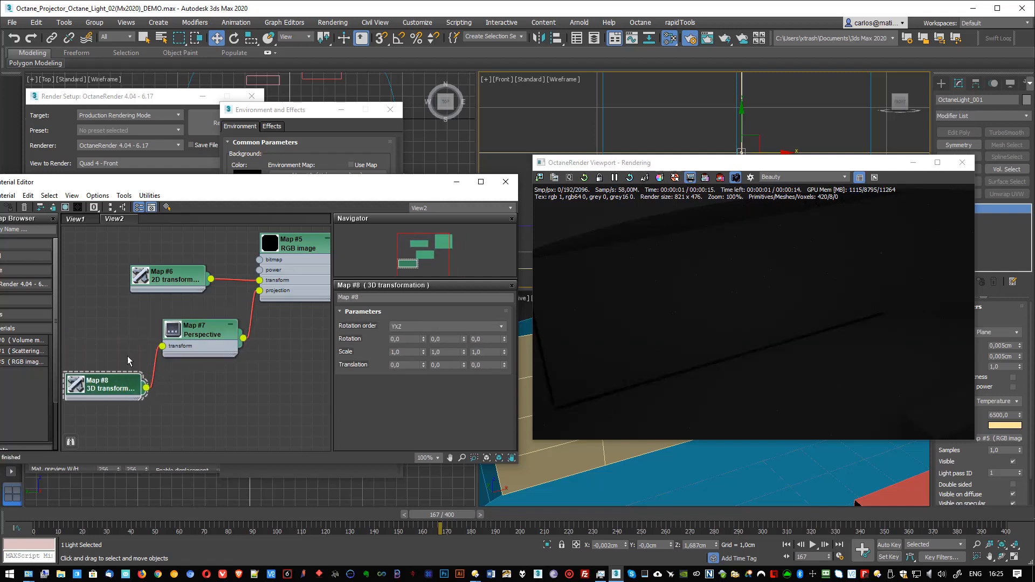
Step: Set the 3D transformation's first rotation value to -90 and move the render window and material editor apart
click(407, 339)
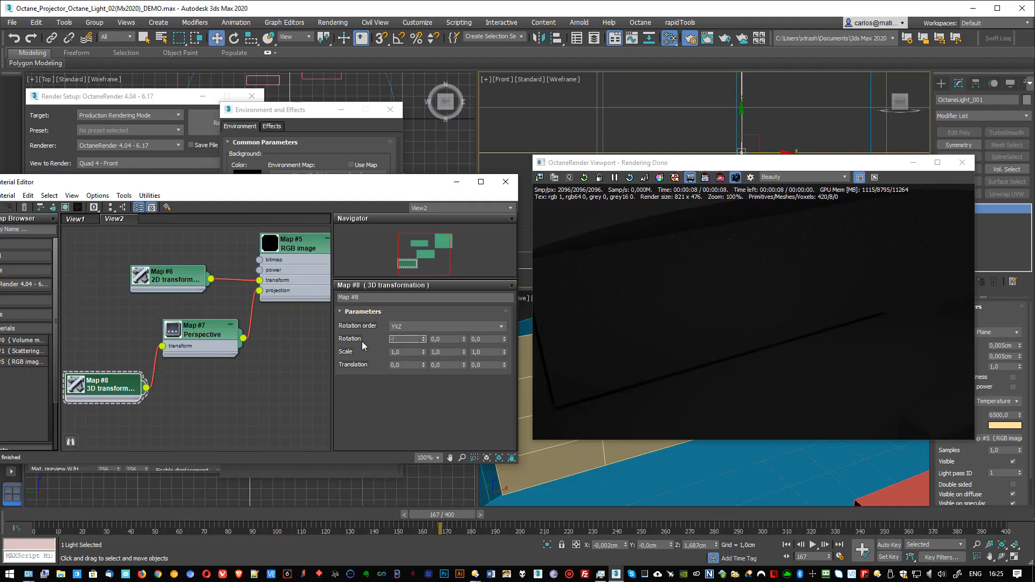
text(0)
key(Return)
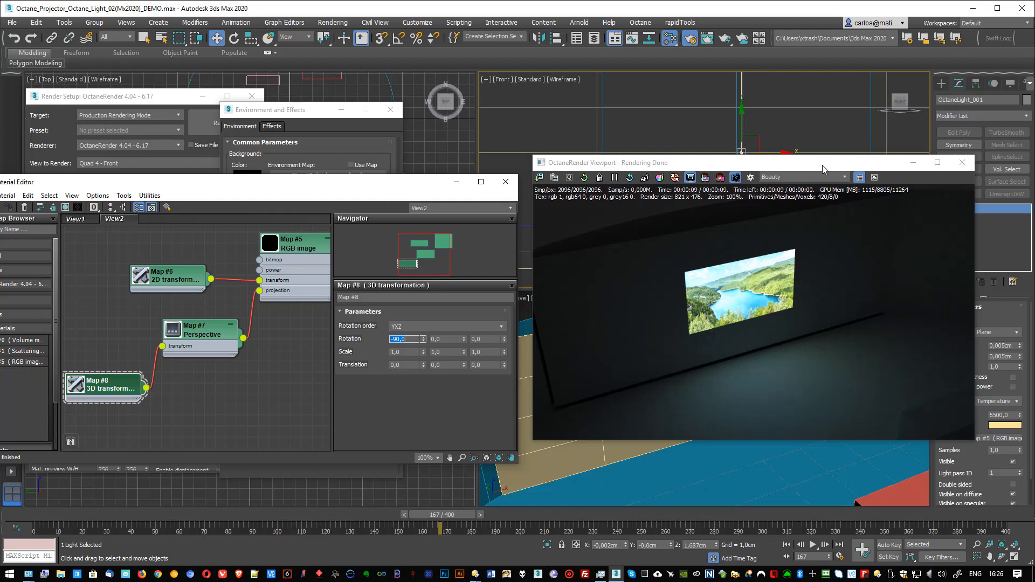
drag(803, 164, 774, 234)
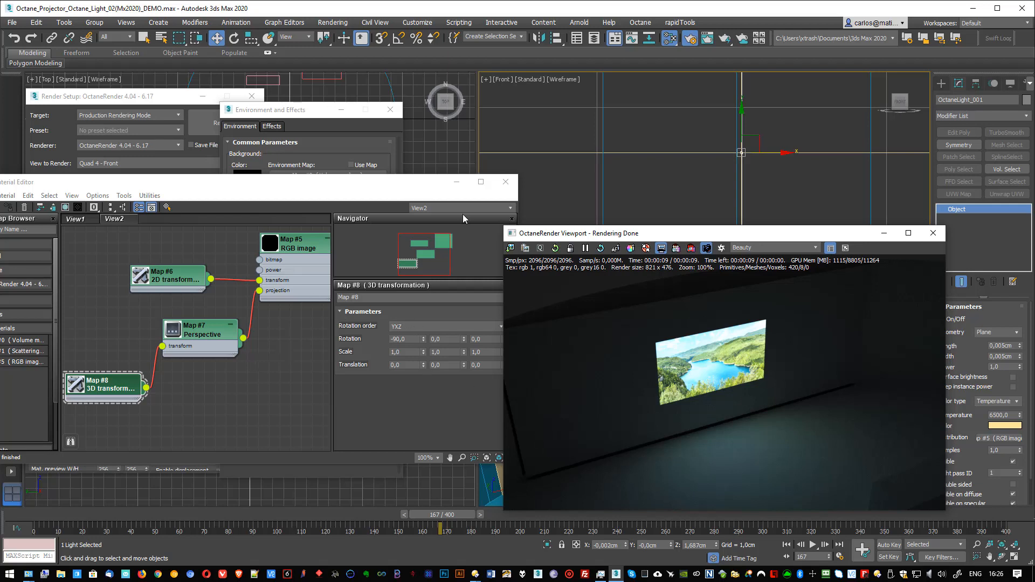
drag(378, 186, 364, 179)
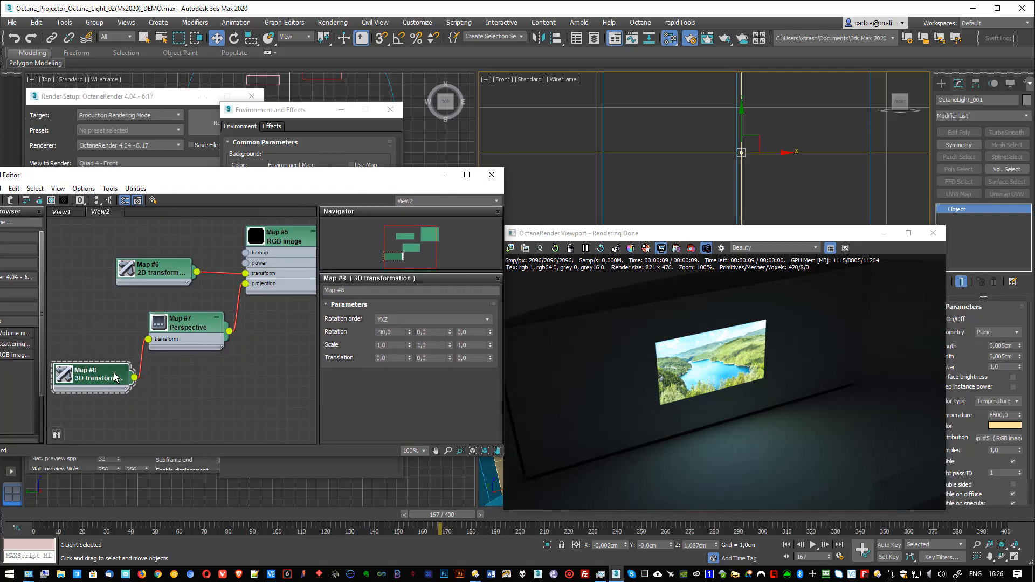
Step: Try raising the 3D transformation's first scale value to 1,16
mouse_move(410, 347)
mouse_down()
mouse_move(411, 320)
mouse_move(411, 348)
mouse_up()
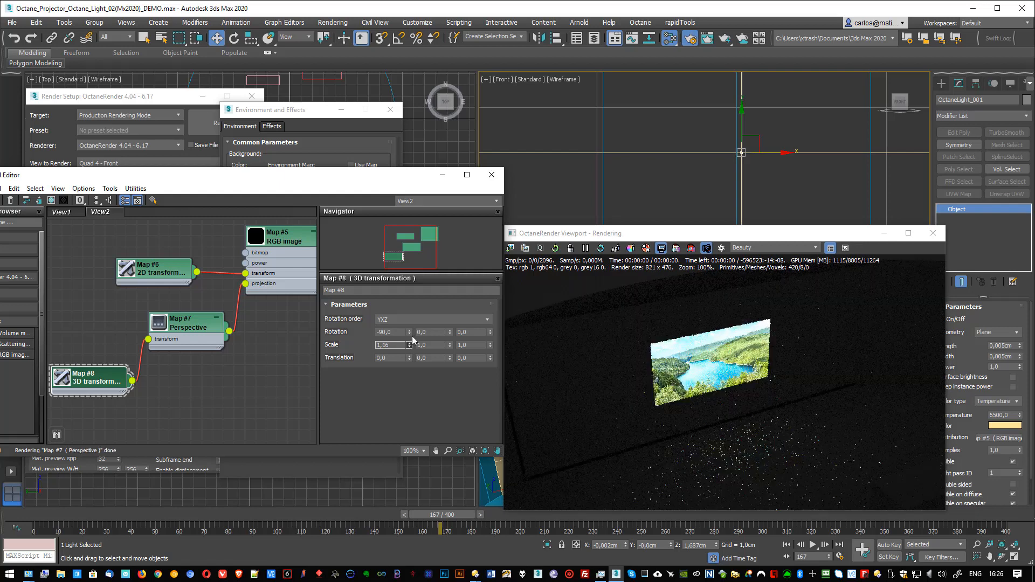
right_click(409, 345)
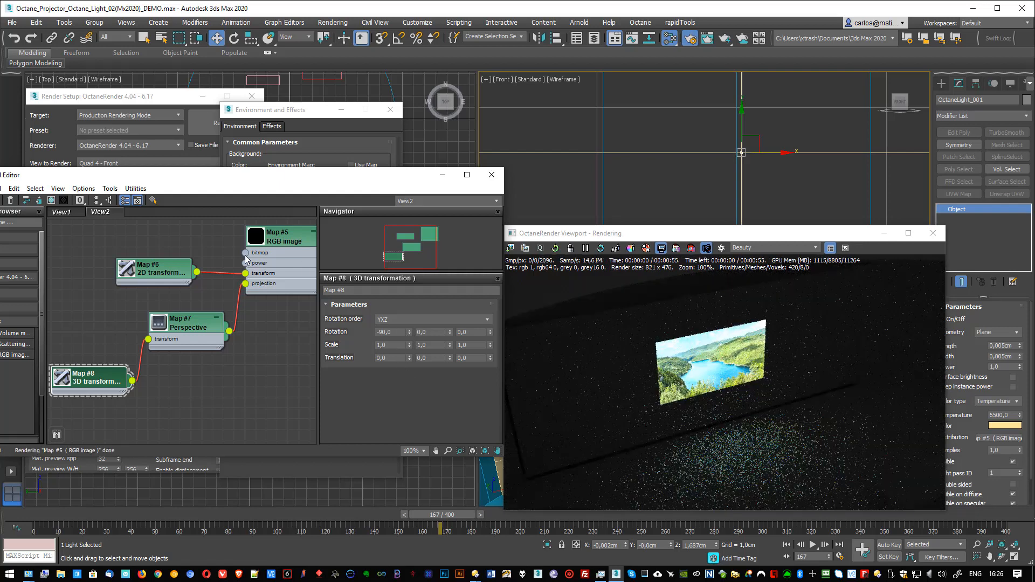
Step: Offset the projected image by setting the 2D transformation's translation to 0,04 horizontally and -0,02 vertically
mouse_move(159, 272)
mouse_down()
mouse_move(167, 249)
mouse_move(170, 261)
mouse_up()
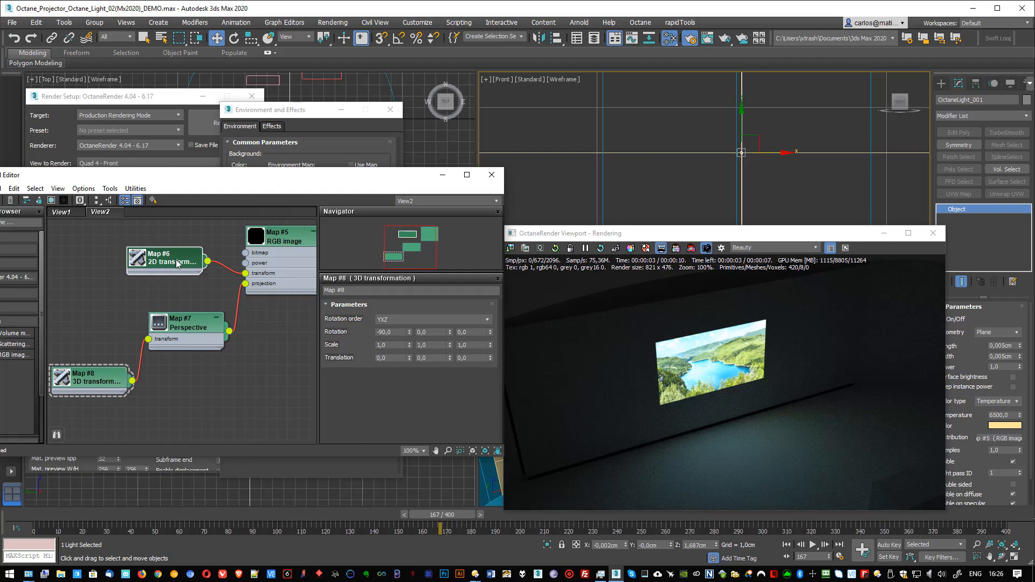
click(177, 263)
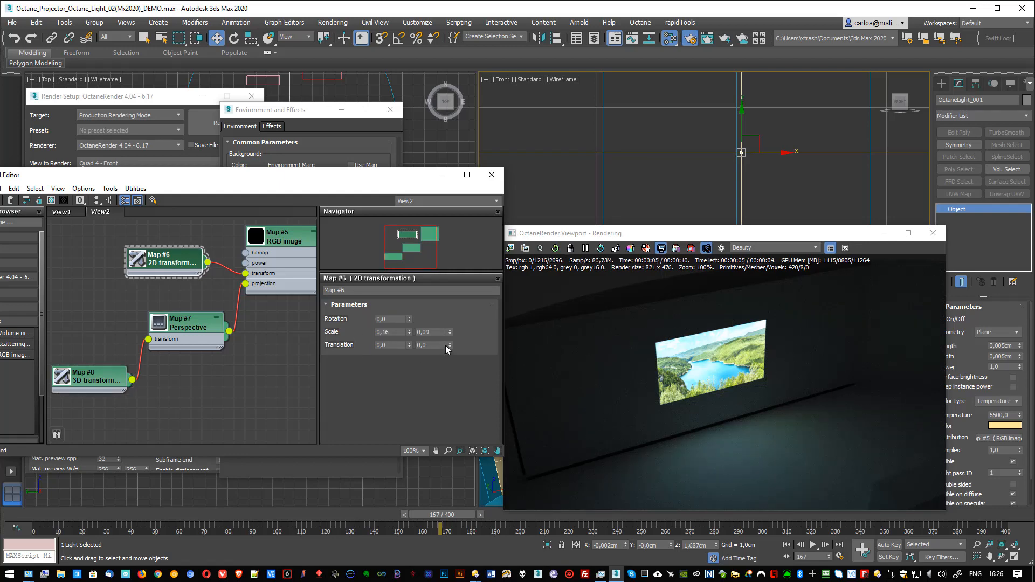
drag(449, 347, 413, 343)
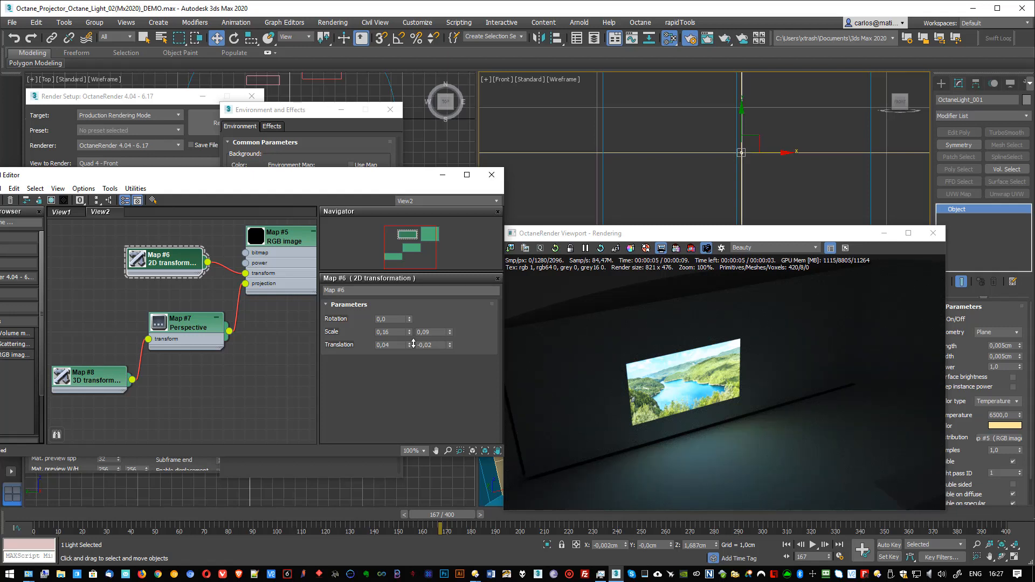
Step: Set the 2D transformation's vertical translation to 0,0 and rearrange the Perspective and 3D transformation nodes side by side
key(Tab)
text(0,0)
key(Tab)
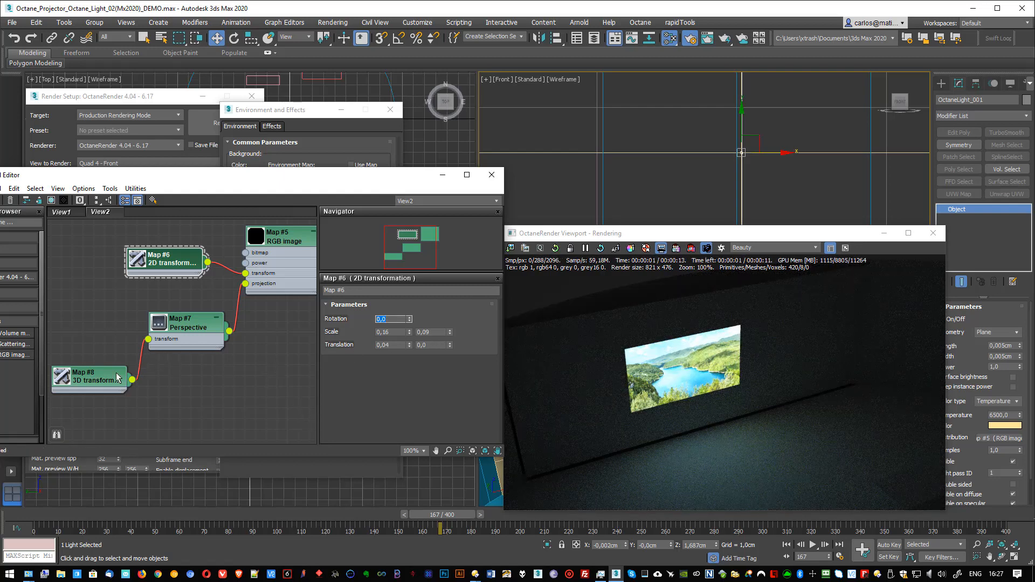
drag(117, 378, 167, 348)
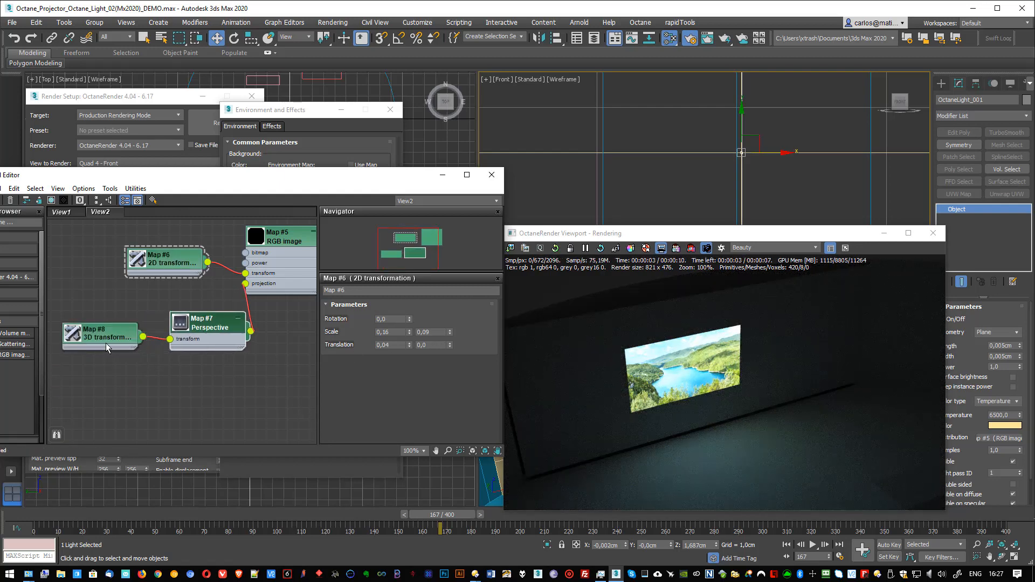
Step: Enlarge the projected image by setting the 3D transformation's third scale value to 0,5
click(107, 337)
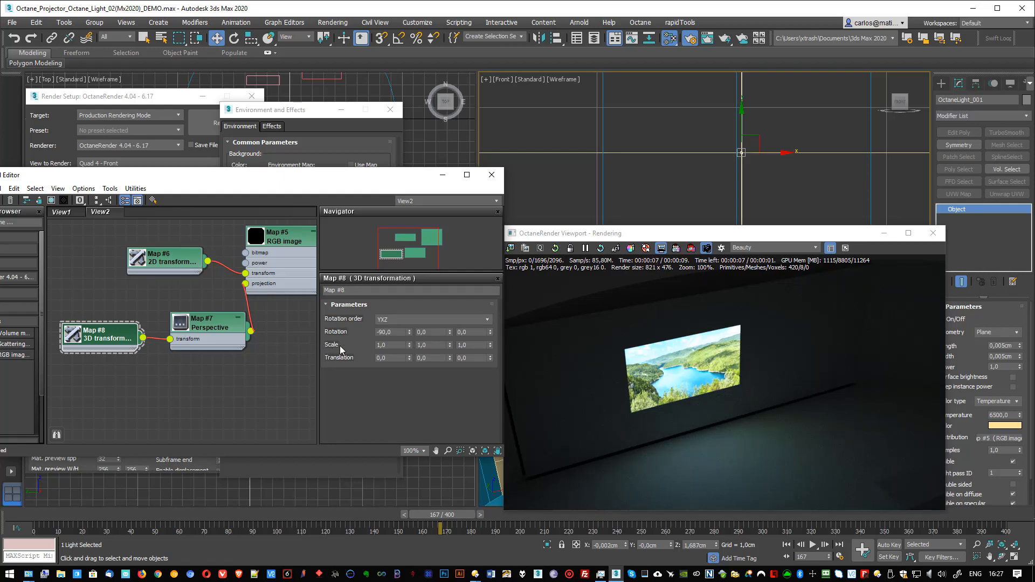
drag(489, 341, 489, 345)
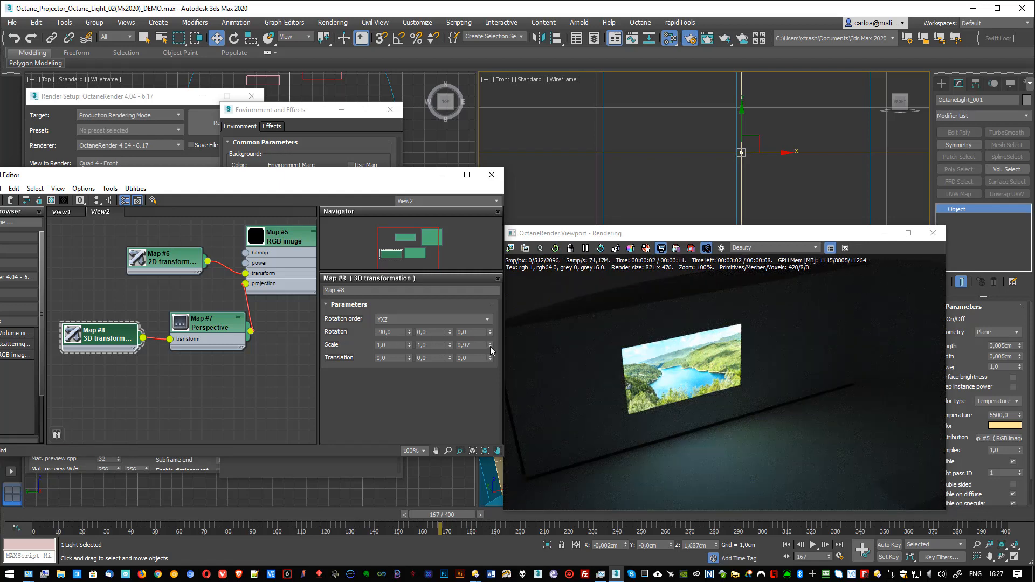
drag(490, 346, 490, 371)
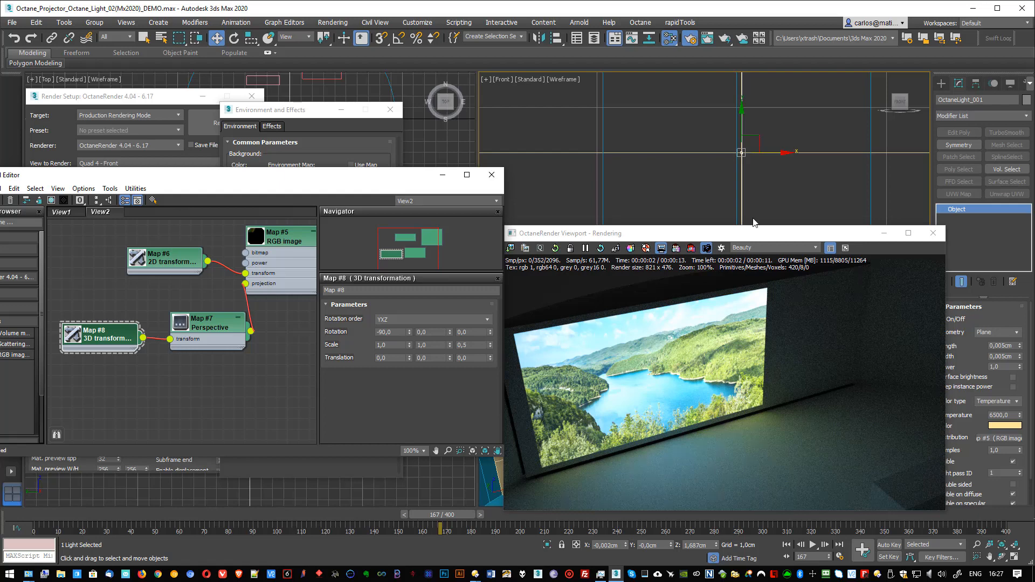
Step: Raise the projector light vertically in the Front view to a height of about 3,29 cm
scroll(718, 146, down, 5)
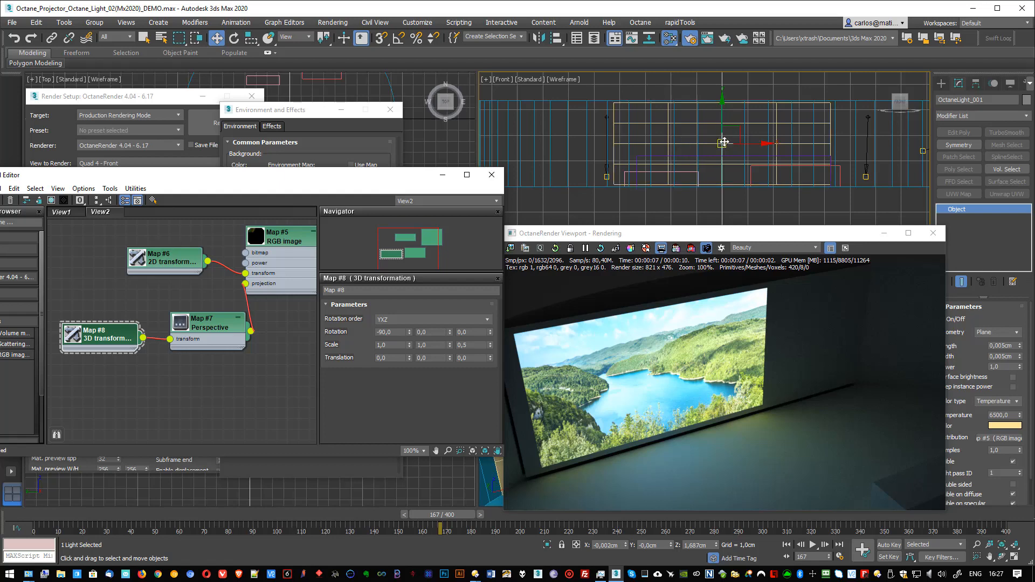
middle_drag(724, 141, 714, 148)
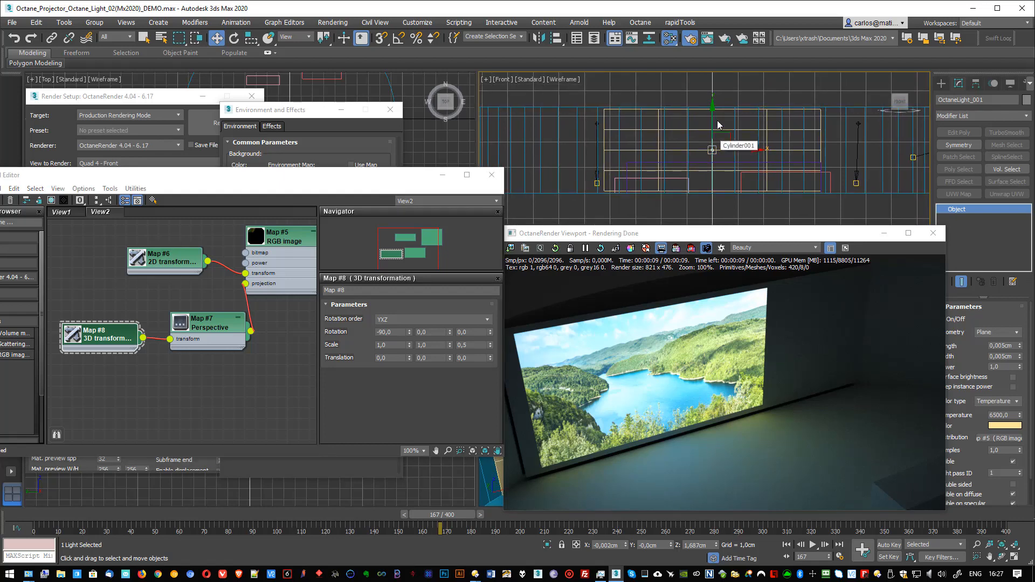
drag(713, 126, 722, 85)
scroll(715, 113, up, 5)
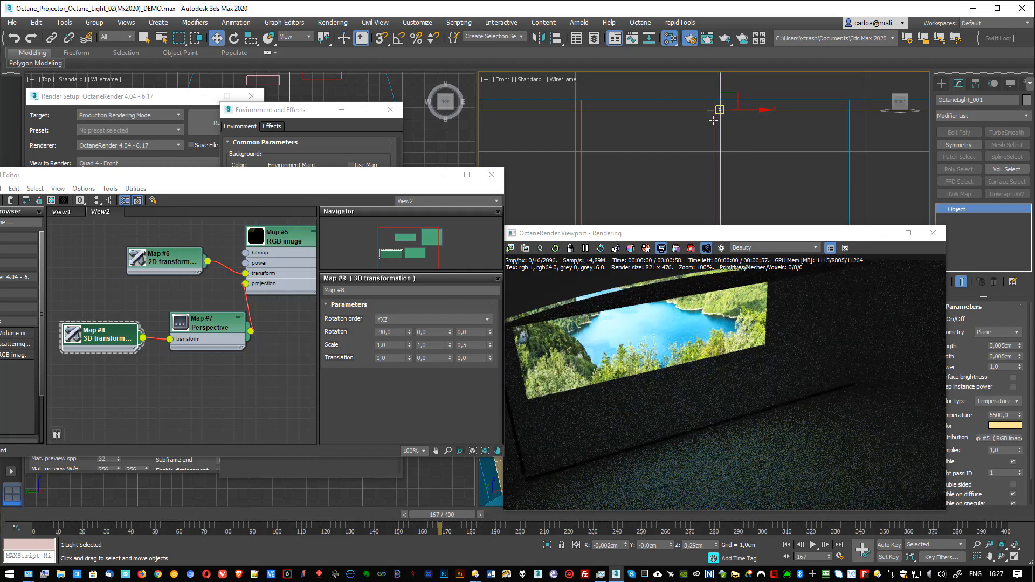
scroll(713, 120, down, 5)
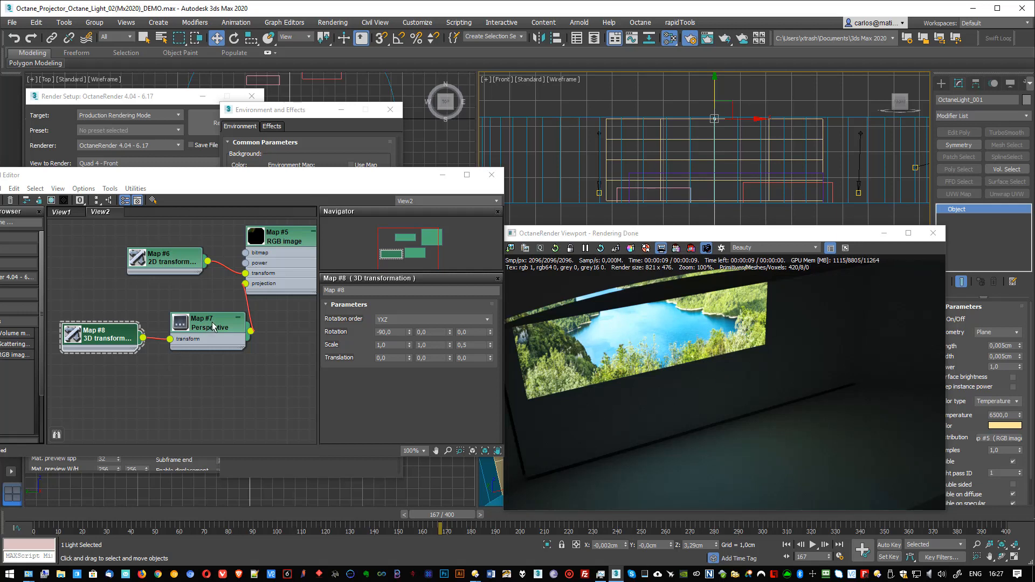
Step: Shift the Perspective and 3D transformation nodes slightly and set the 2D transformation's horizontal translation to 0
drag(195, 322, 184, 322)
drag(106, 338, 100, 334)
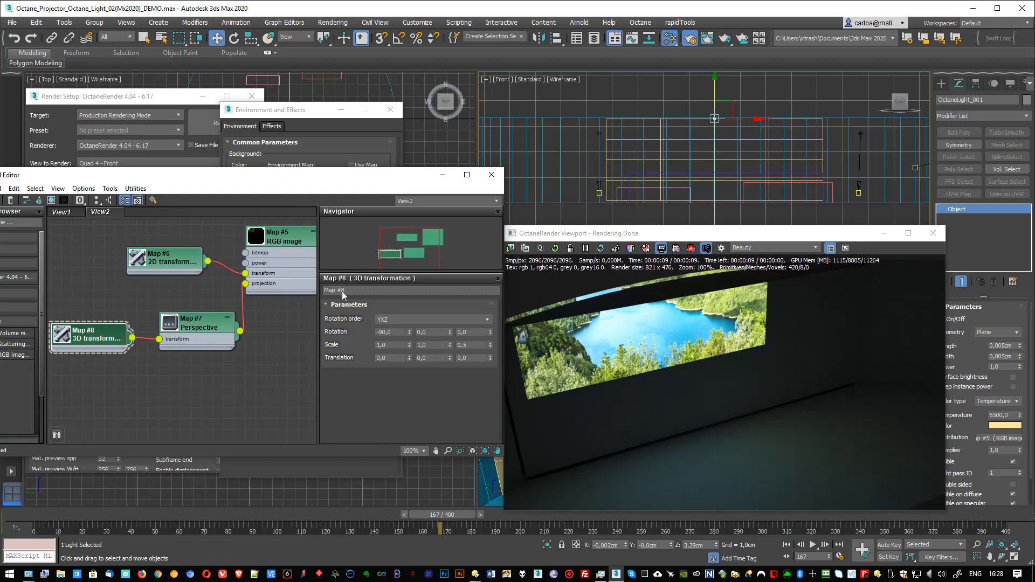
click(155, 269)
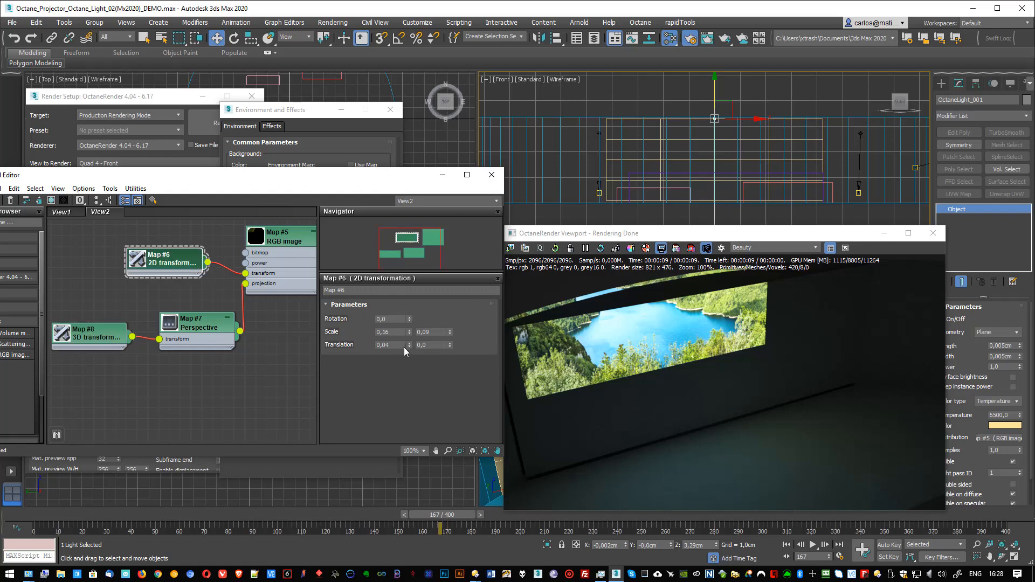
text(0)
key(Return)
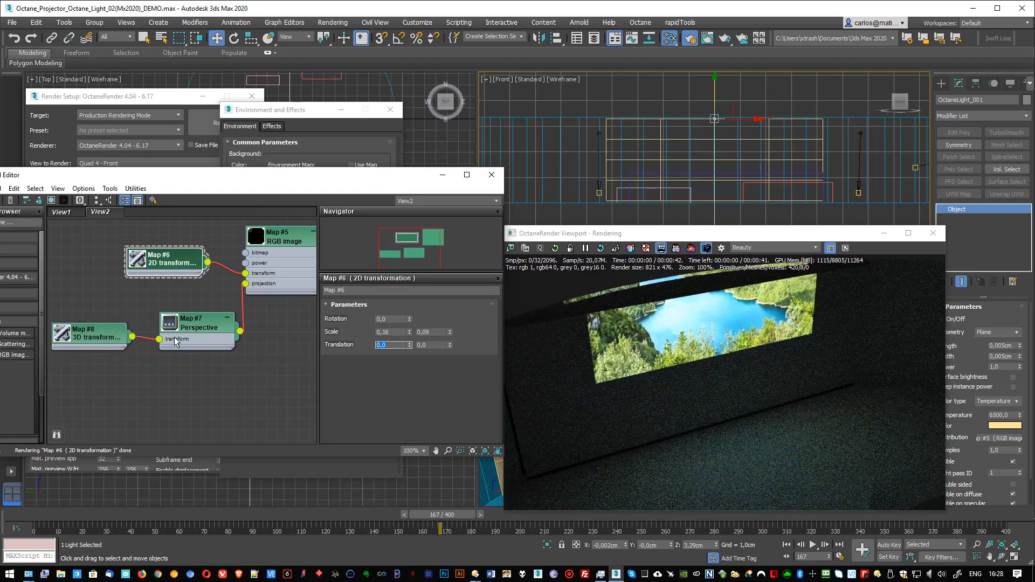
Step: Try shifting the projected image down by setting the 3D transformation's third translation value to 0,182
click(100, 331)
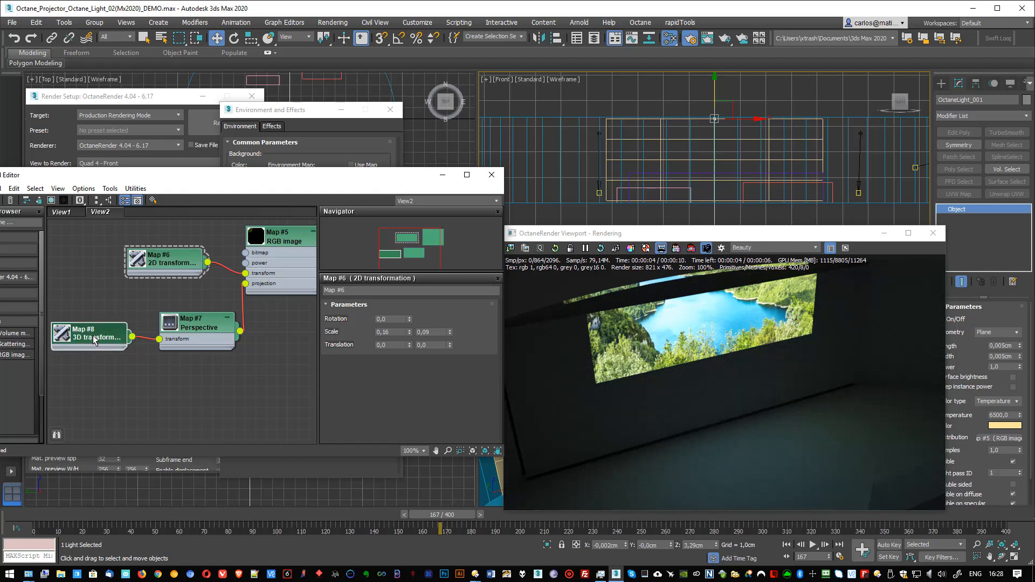
click(94, 339)
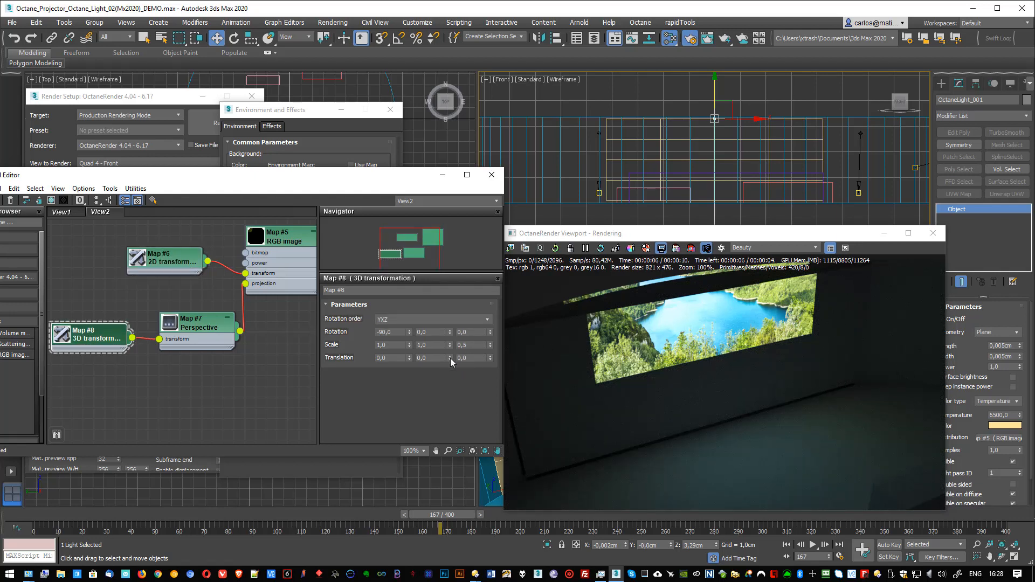
drag(450, 361, 488, 340)
right_click(450, 370)
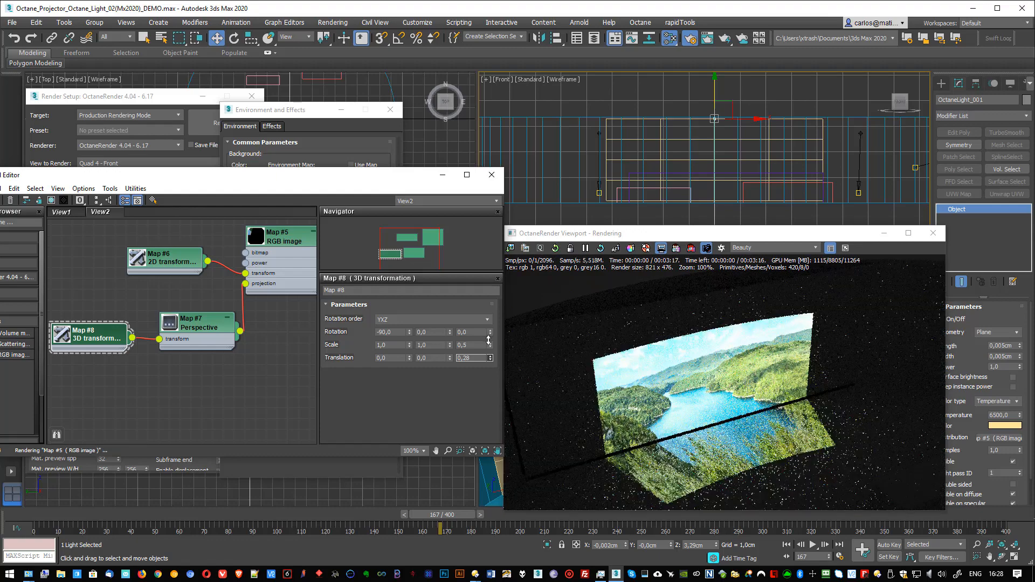
mouse_move(488, 340)
mouse_down()
mouse_move(488, 349)
mouse_move(487, 332)
mouse_up()
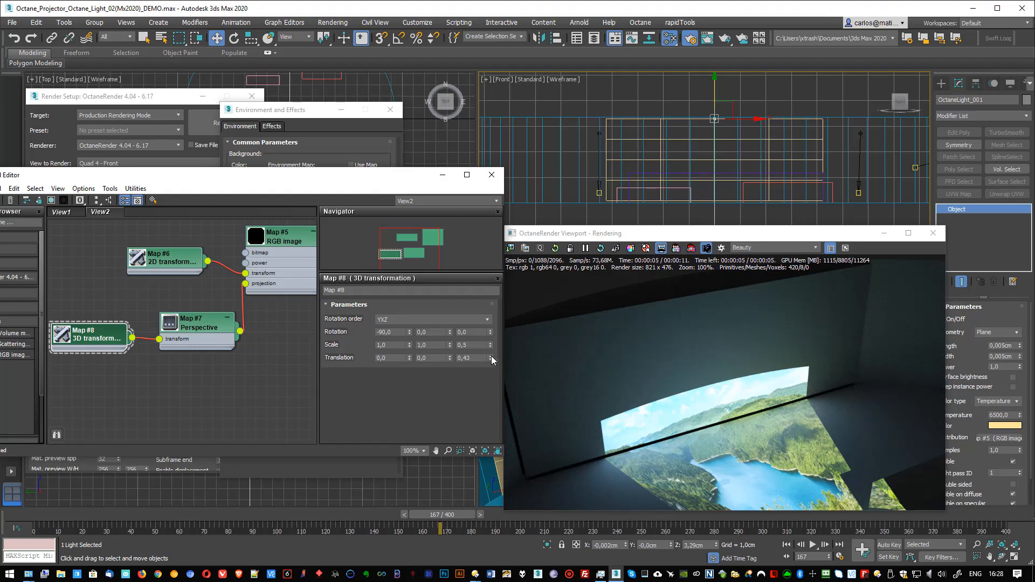
mouse_move(490, 358)
mouse_down()
mouse_move(490, 371)
mouse_move(490, 356)
mouse_up()
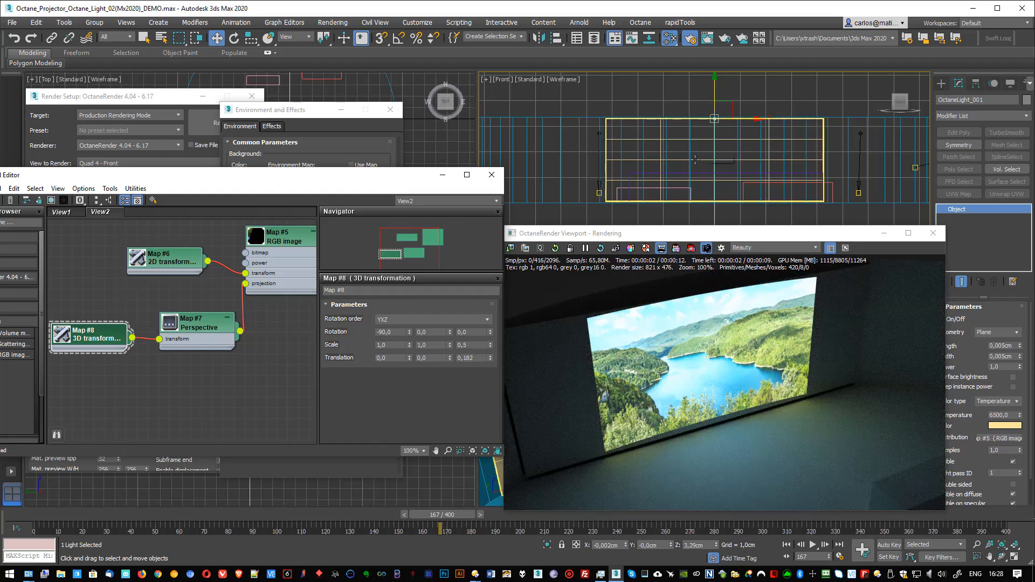
Step: Raise the projector light further in the Front view to a height of about 4,776 cm
scroll(695, 160, down, 3)
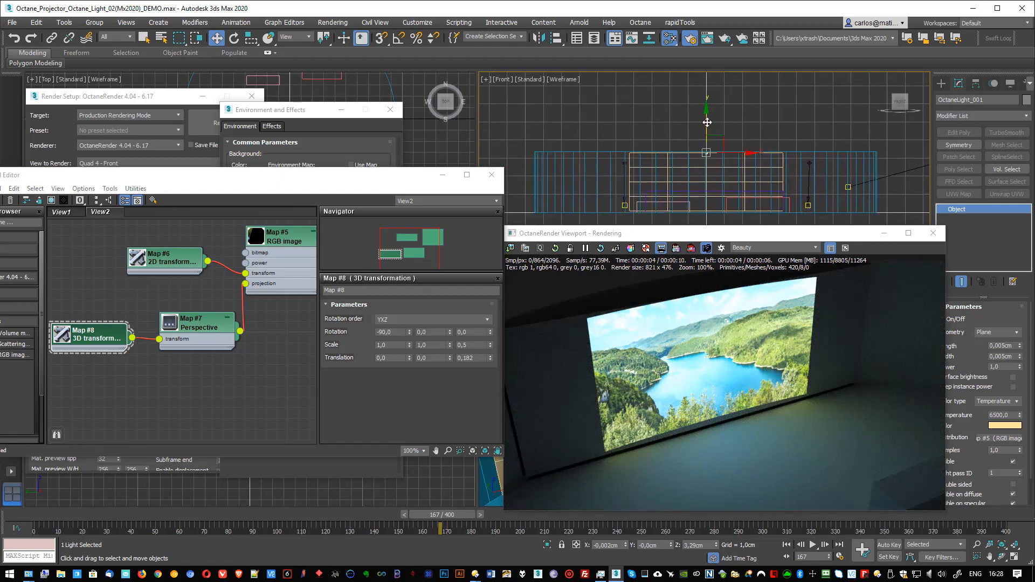
drag(707, 128, 709, 101)
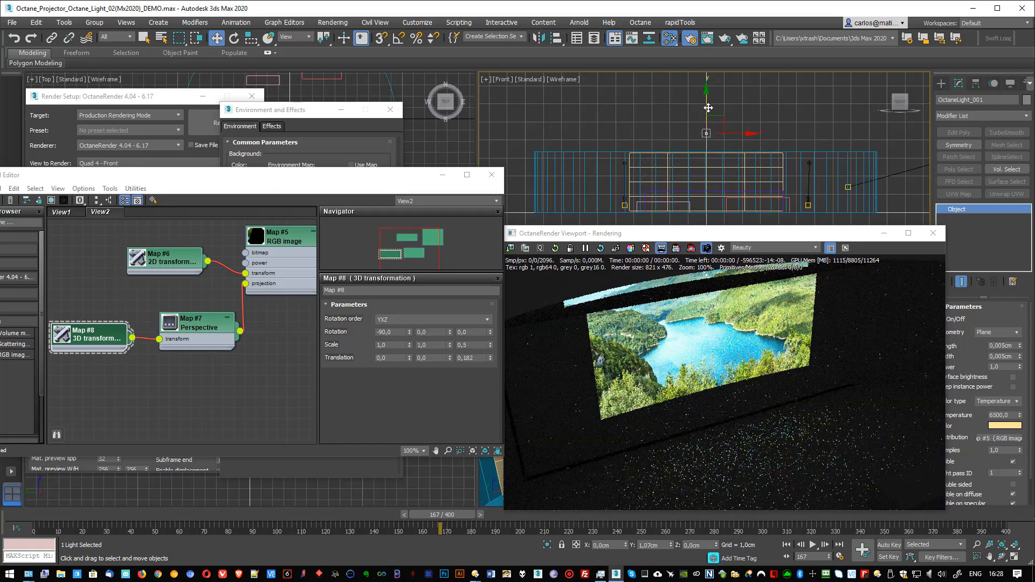
scroll(704, 132, up, 2)
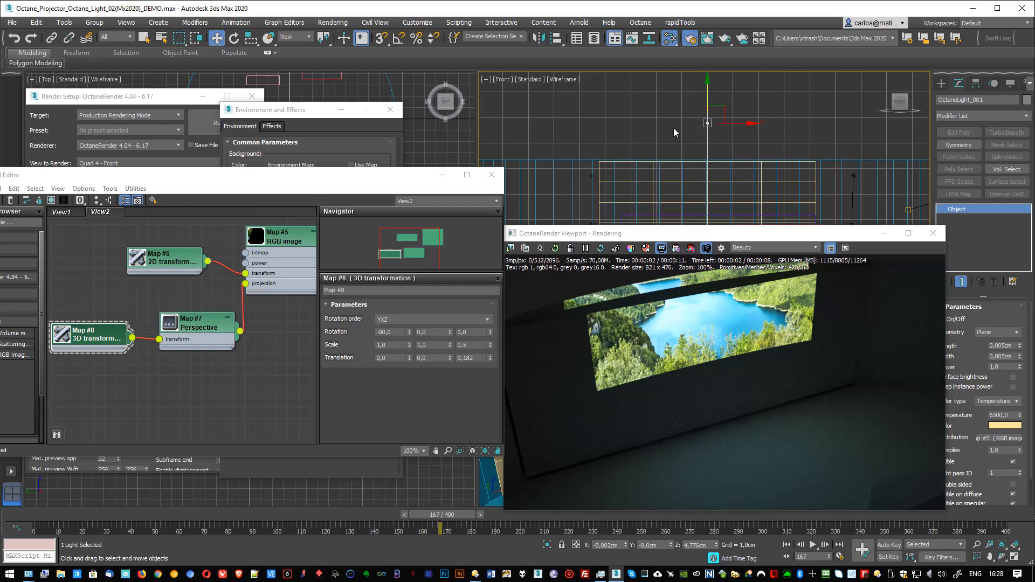
middle_drag(680, 133, 695, 90)
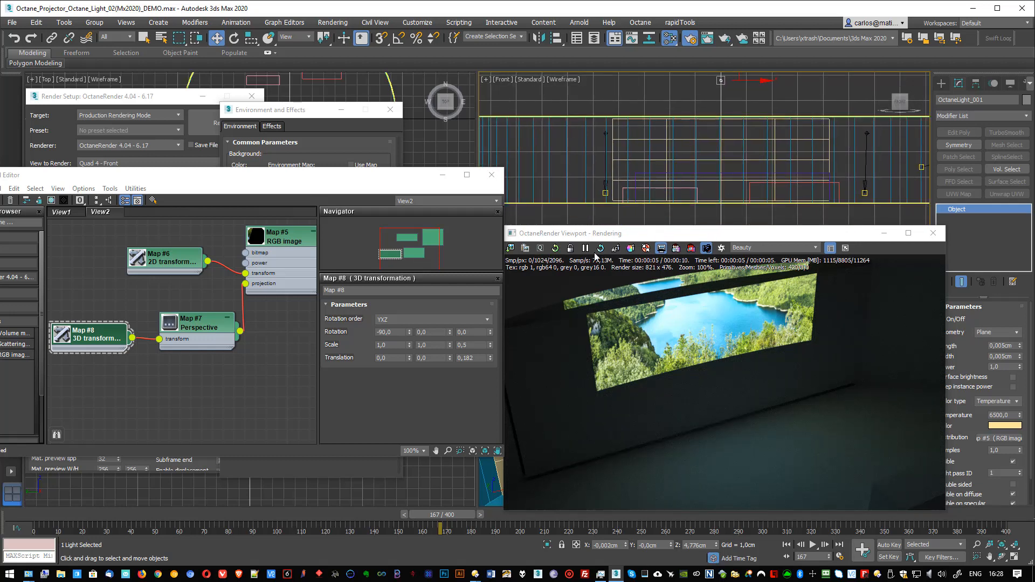
Step: Reset the 3D transformation's third translation value to 0
drag(477, 359, 448, 361)
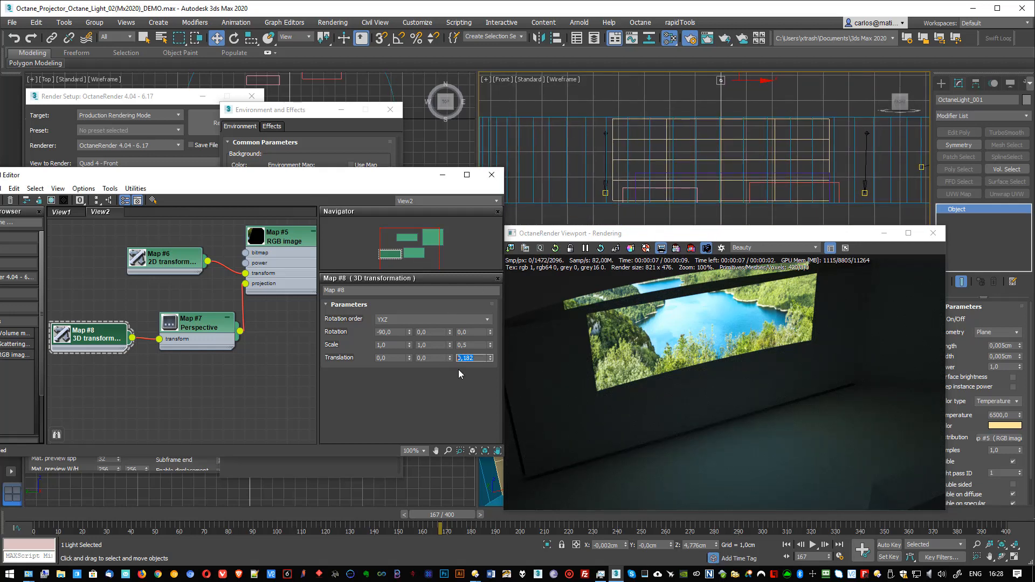
text(0)
key(Return)
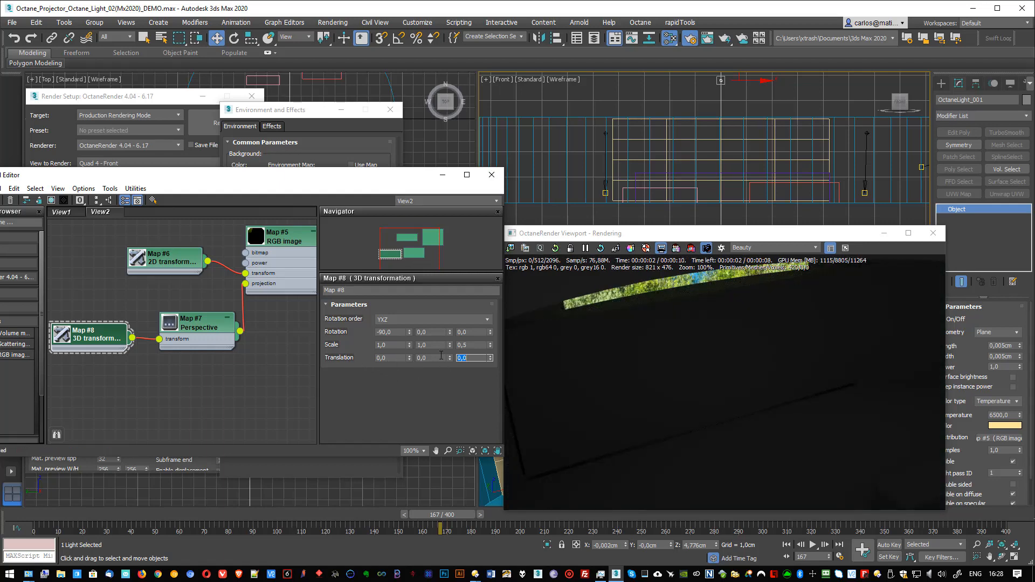
Step: Lower the projected image by setting the 2D transformation's vertical translation to -0,093, leaving its horizontal translation at 0,0
click(173, 256)
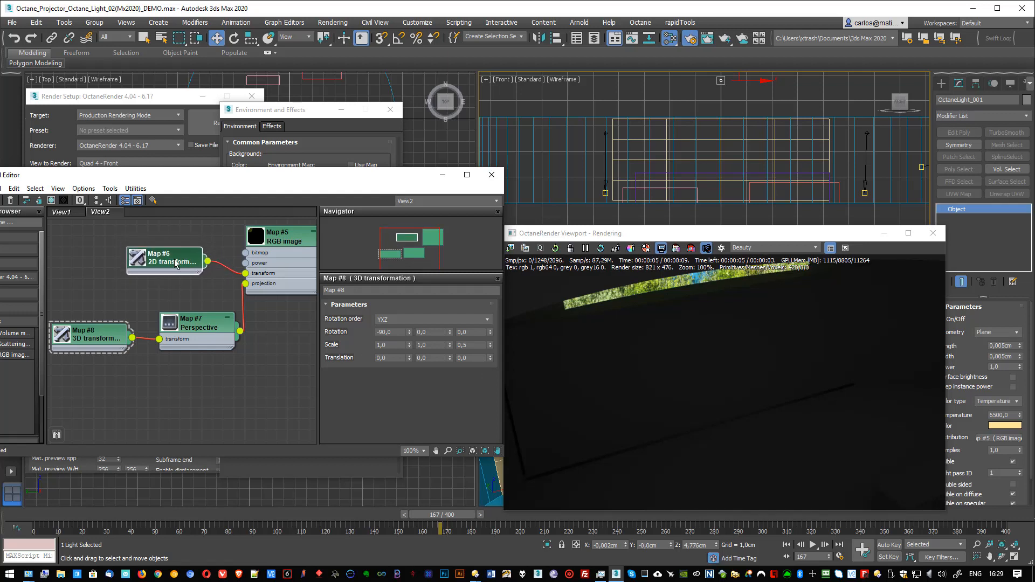
double_click(174, 262)
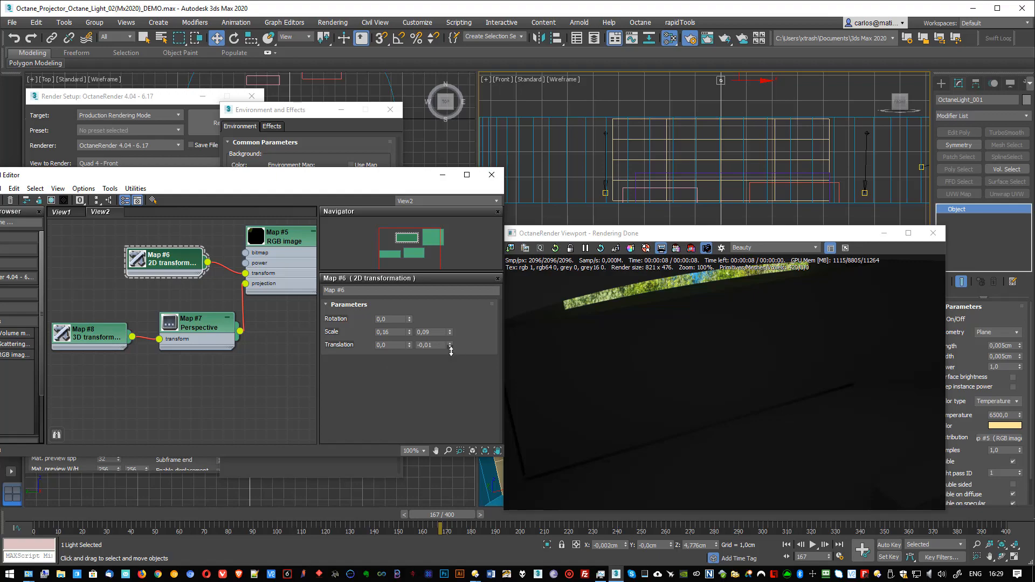
drag(450, 350, 449, 396)
drag(409, 345, 409, 343)
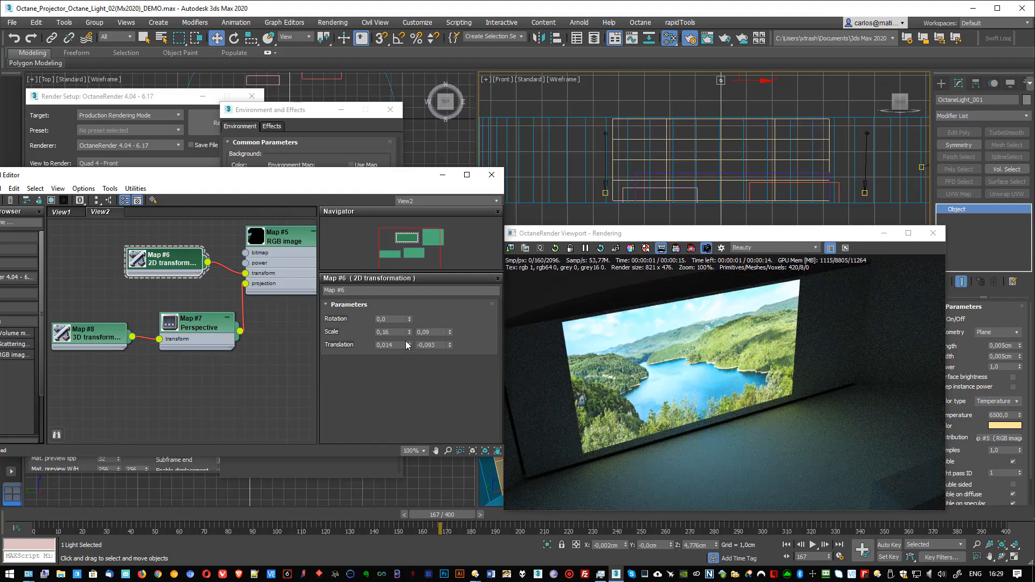
right_click(409, 345)
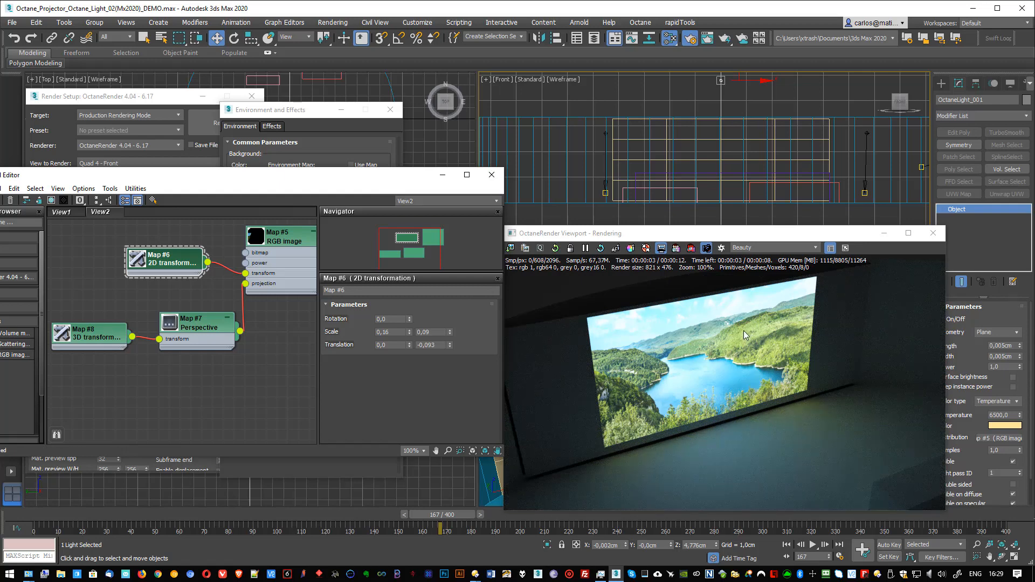
Step: Copy the screen plane with a -90° angle-snapped rotation in the Top view and move the copy to the screen's right end as a side wall
mouse_move(700, 236)
mouse_down()
mouse_move(417, 137)
mouse_move(618, 233)
mouse_move(683, 231)
mouse_up()
alt+middle_drag(693, 156, 709, 169)
scroll(700, 168, down, 5)
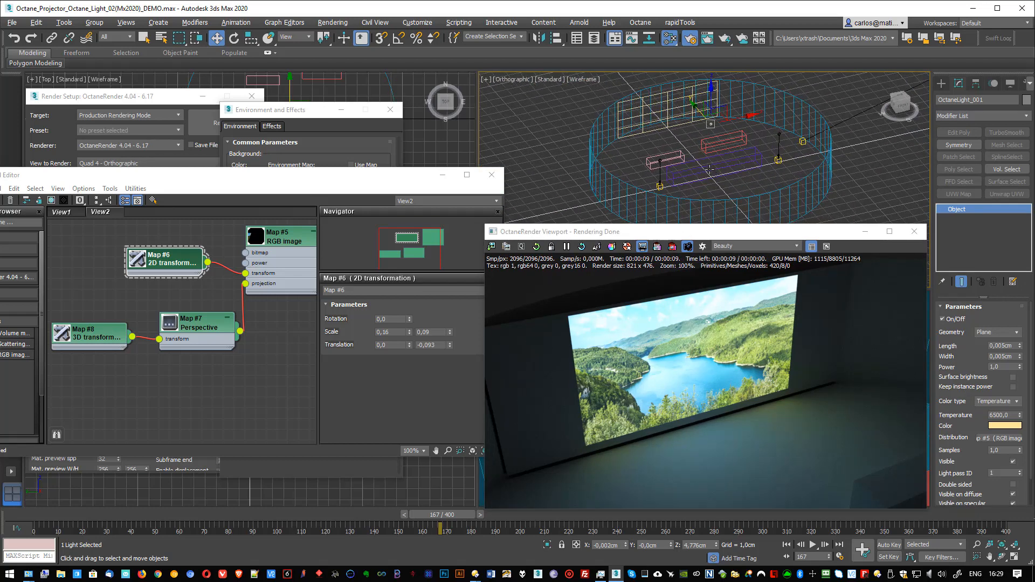
key(t)
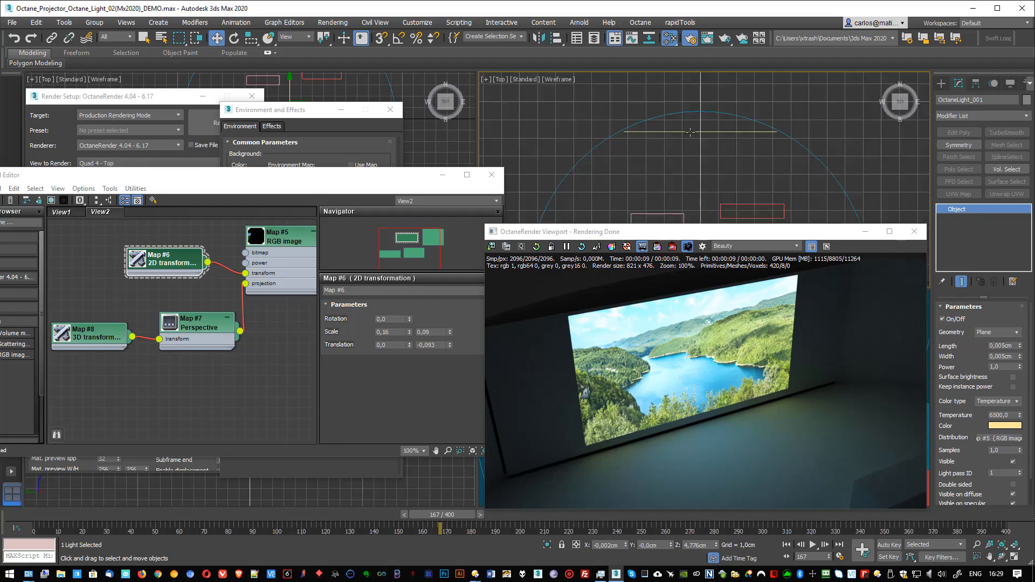
click(689, 131)
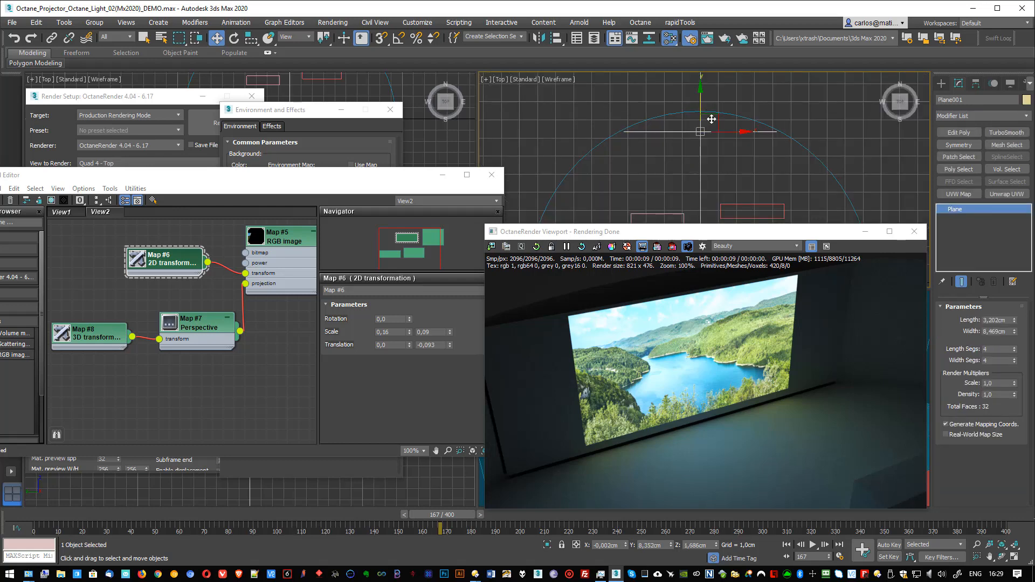
click(399, 38)
key(r)
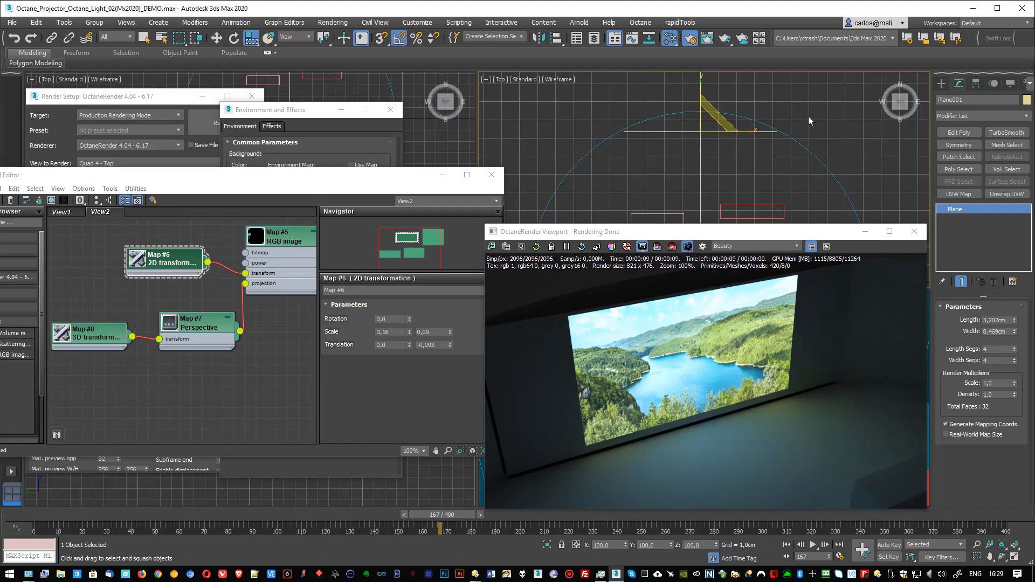
key(e)
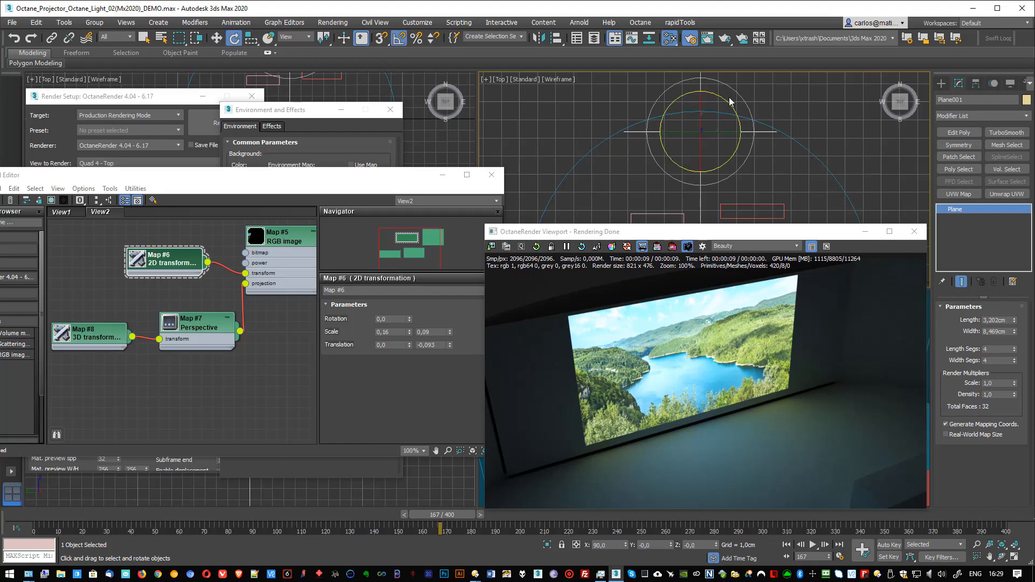
drag(744, 134, 745, 161)
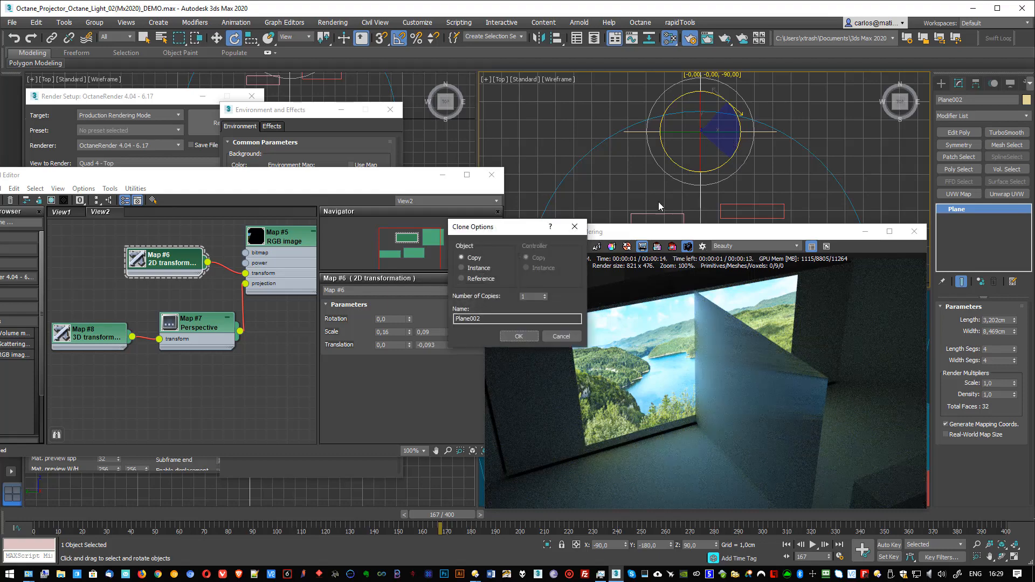
click(525, 336)
key(w)
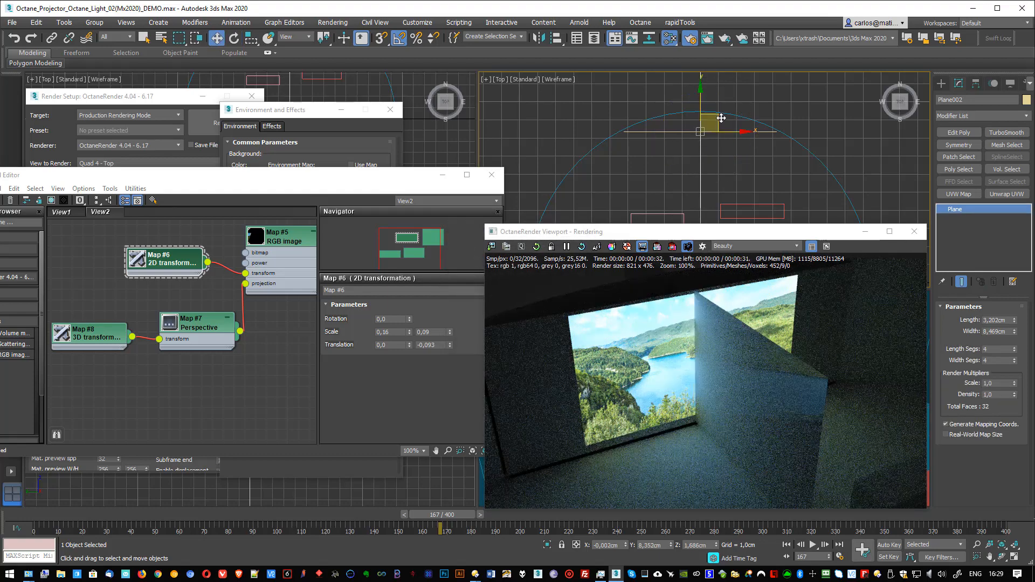
drag(721, 121, 797, 195)
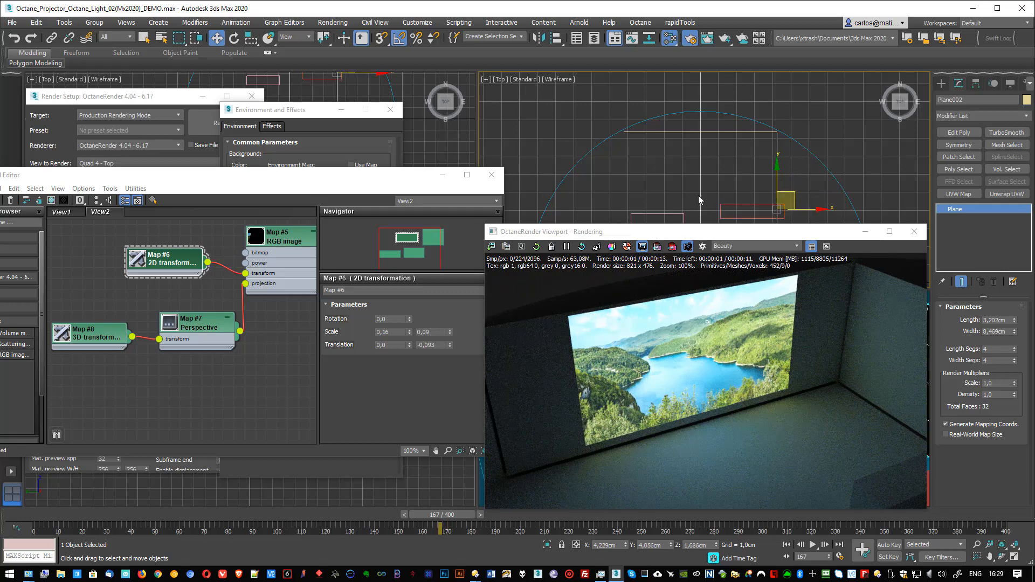
Step: Move the side wall plane outward in the Top view to about X 8,043 cm, Y -0,423 cm
middle_drag(697, 196, 671, 104)
scroll(671, 152, down, 3)
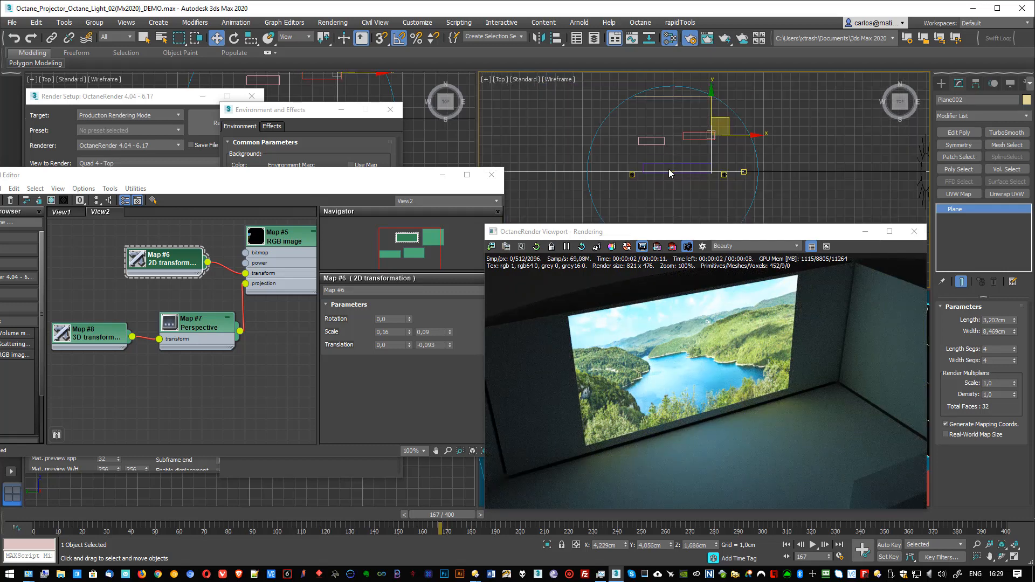
click(673, 174)
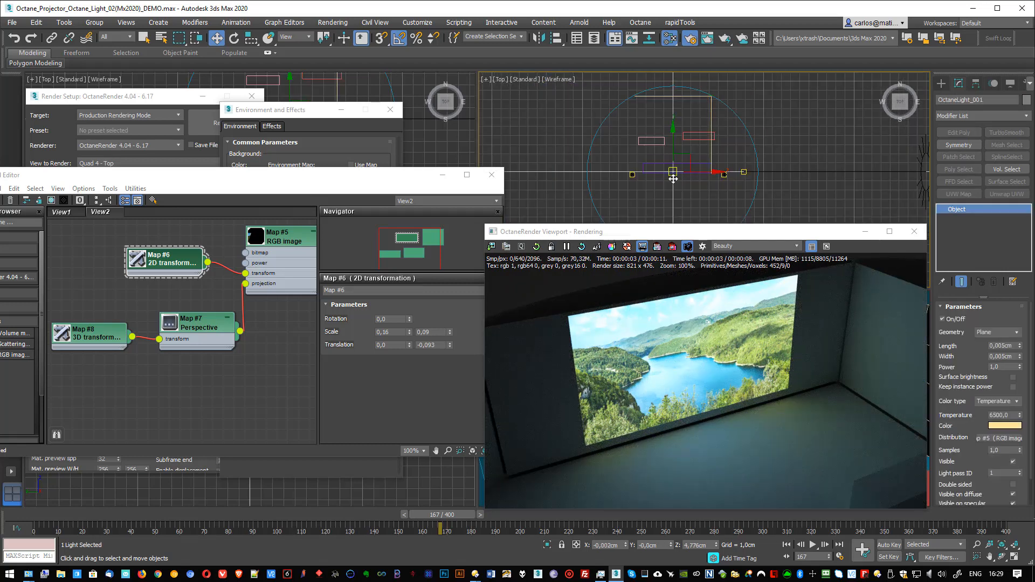
click(714, 140)
drag(727, 124, 762, 163)
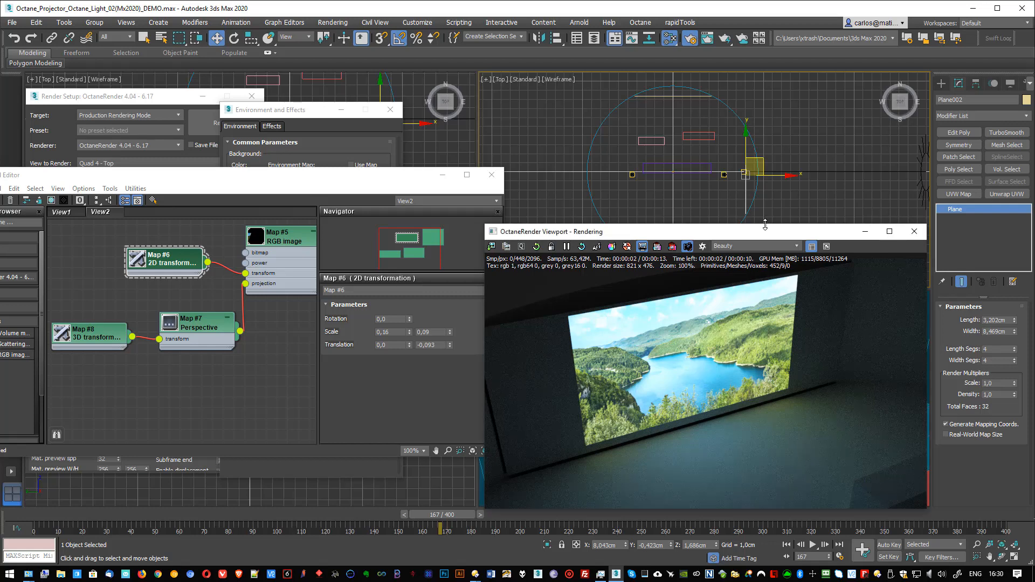
Step: Select the projector light in the Top view and rotate it to a Z rotation of 90° so it faces the side wall
drag(765, 226, 491, 133)
scroll(766, 387, down, 5)
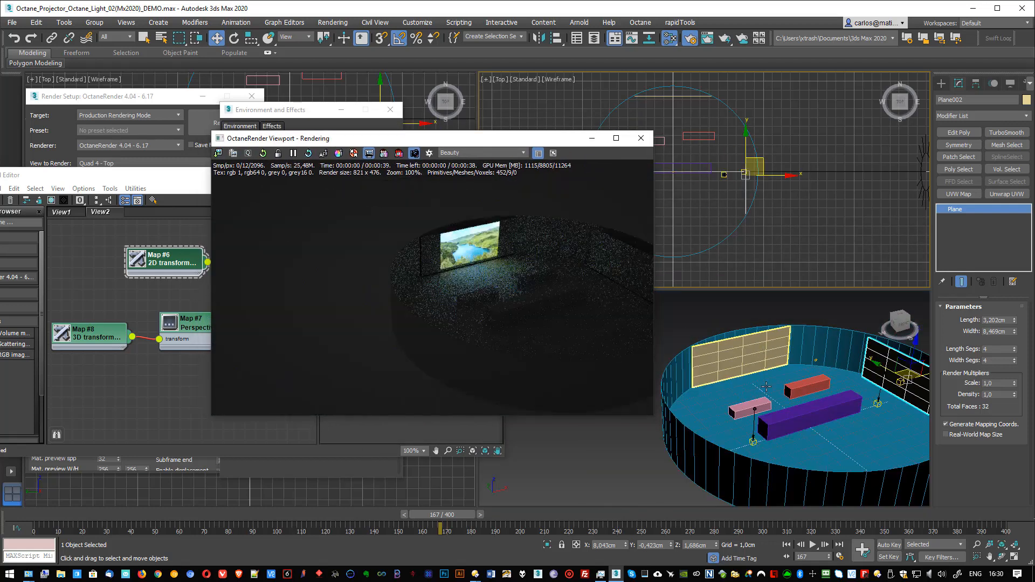
alt+middle_drag(766, 387, 677, 398)
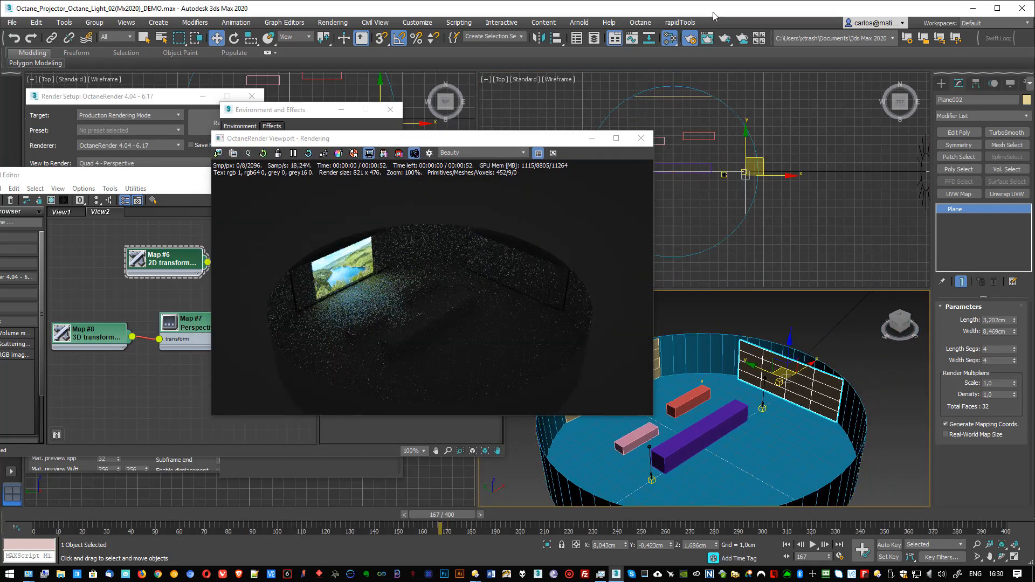
scroll(707, 166, up, 8)
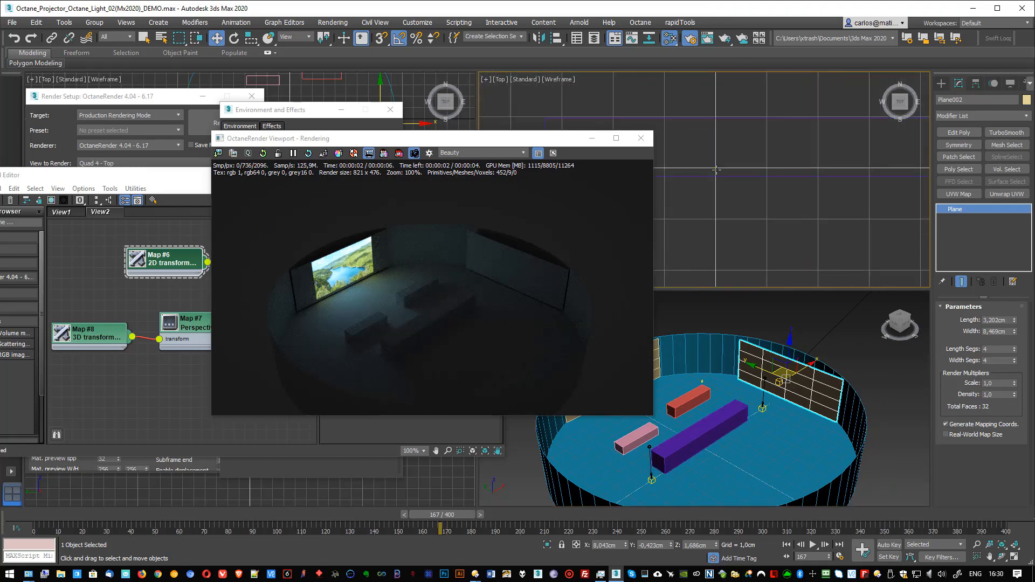
click(715, 169)
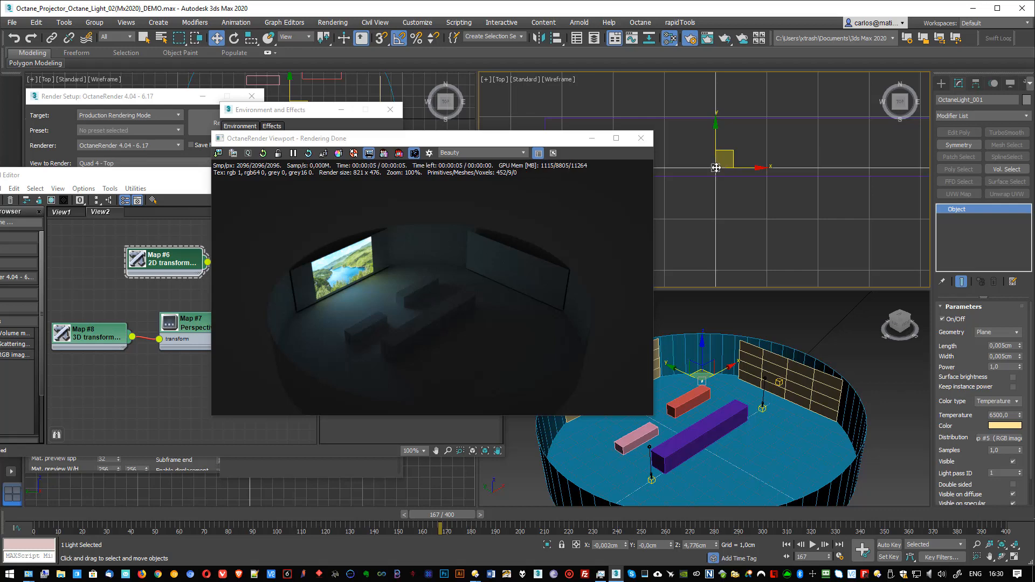
key(e)
drag(742, 137, 765, 191)
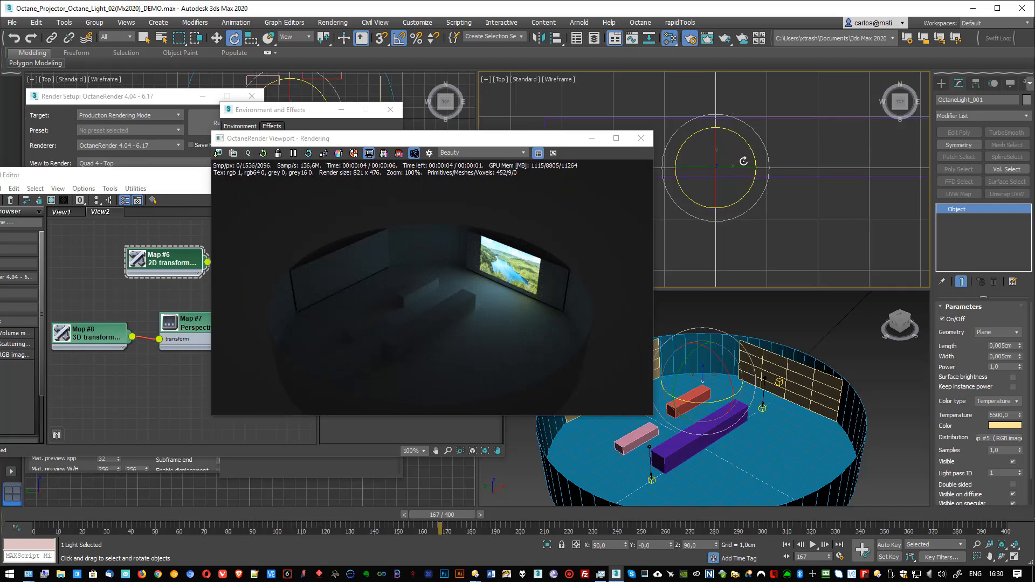
Step: Lower the projector light in the Perspective view to a height of about 2,107 cm
click(723, 364)
key(w)
drag(703, 358, 704, 397)
Step: Reset the 2D transformation's vertical translation to 0,0
click(249, 307)
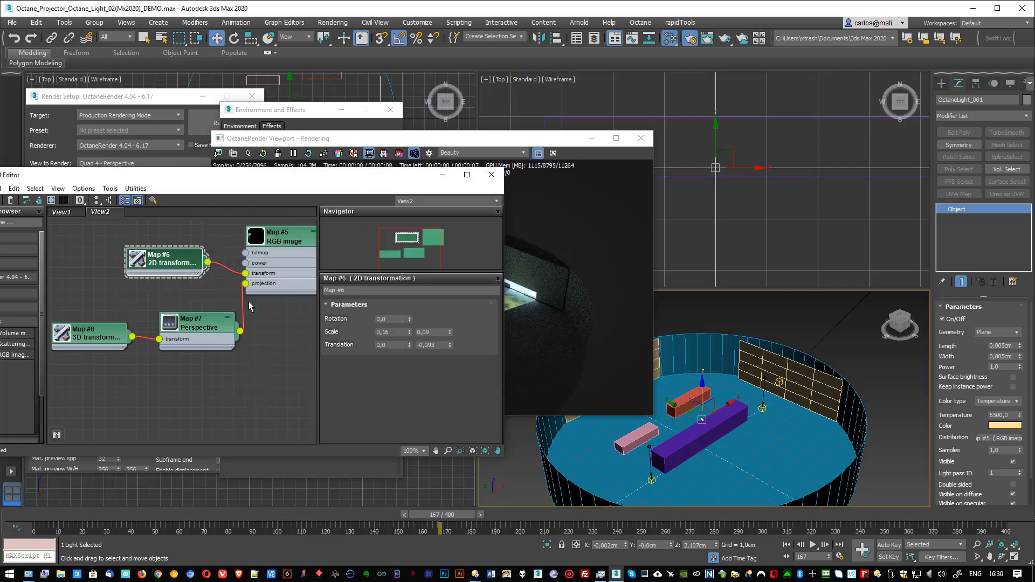
drag(562, 143, 868, 104)
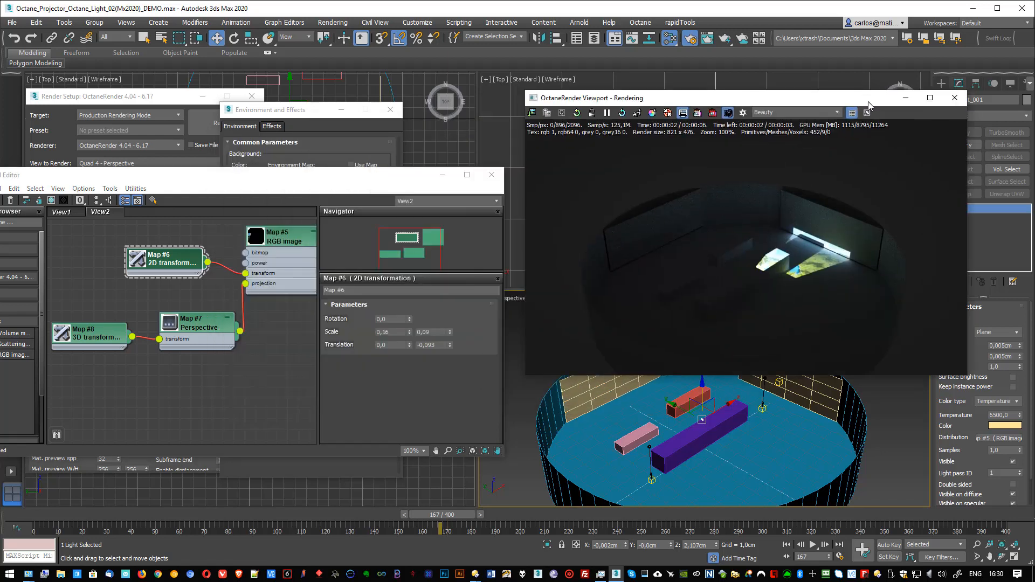
mouse_move(450, 345)
mouse_down()
mouse_move(450, 321)
mouse_move(450, 369)
mouse_move(451, 341)
mouse_up()
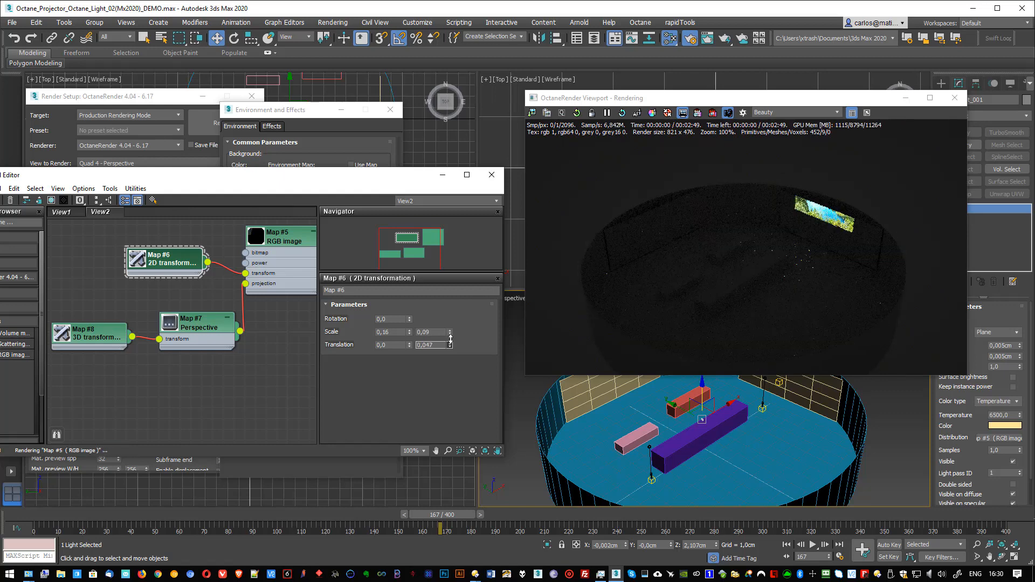
right_click(450, 340)
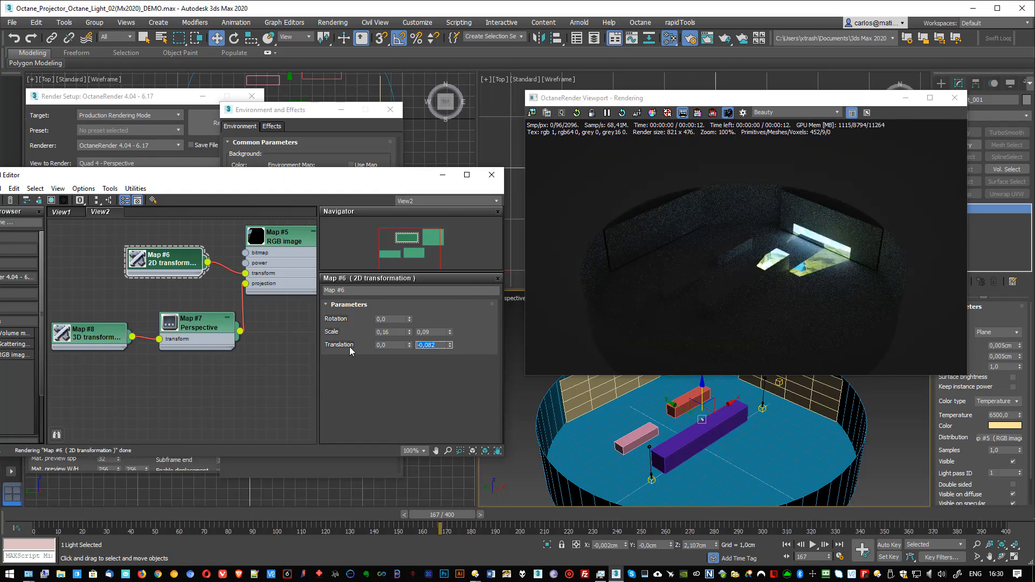
key(Return)
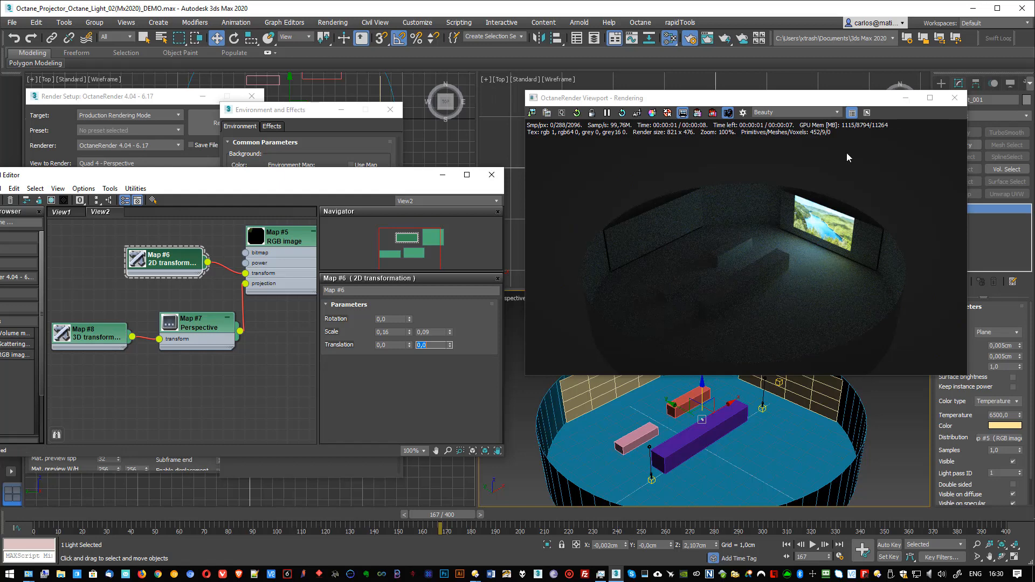
Step: Rotate the projector light back toward the original screen, to a Z rotation of -180°
drag(868, 101, 458, 163)
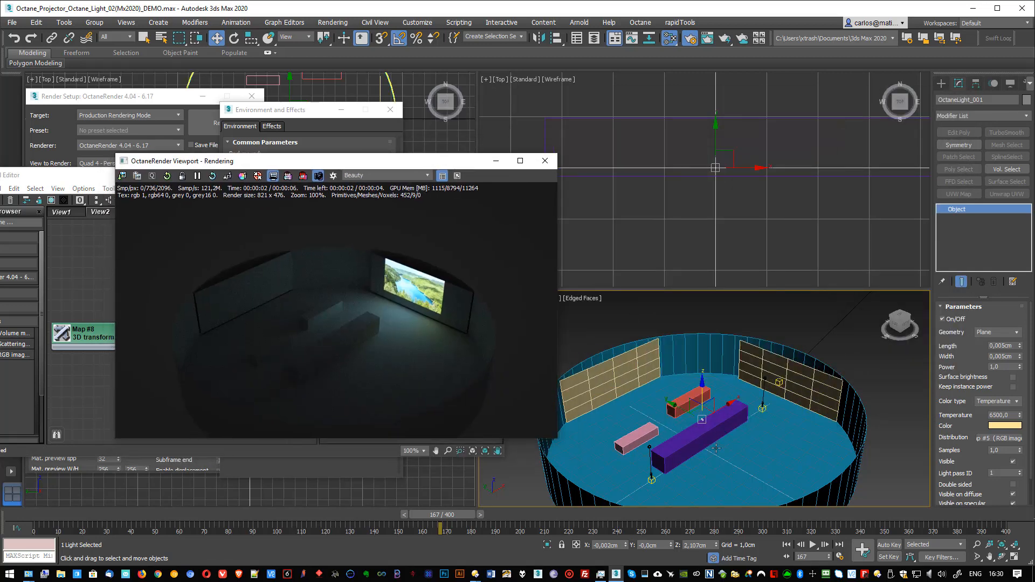
click(702, 421)
key(r)
key(r)
key(r)
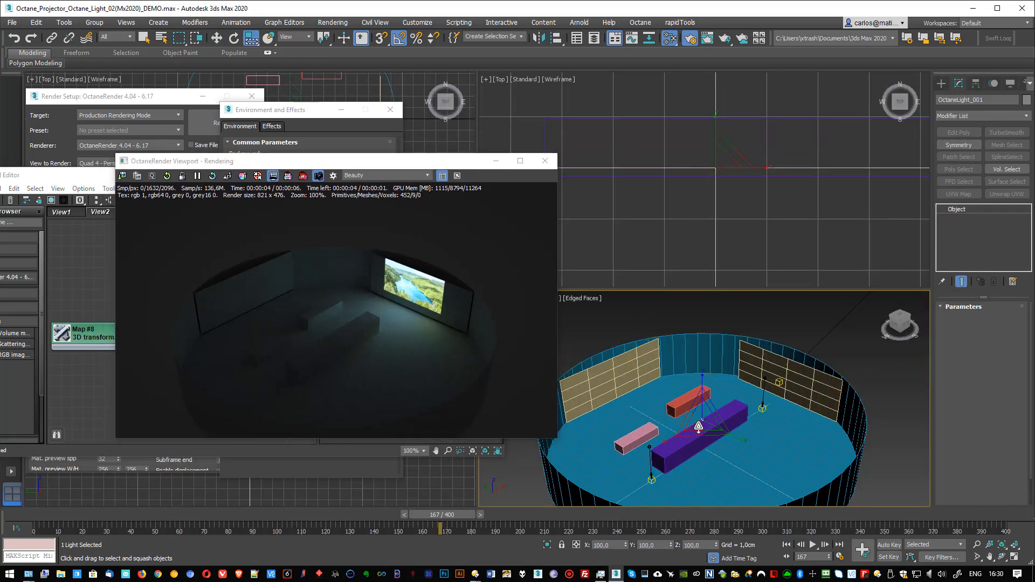
key(e)
drag(697, 436, 731, 447)
Step: Frame the projected picture closely and set the projector light's length and width to 0,5 cm
drag(411, 161, 374, 144)
scroll(591, 379, up, 10)
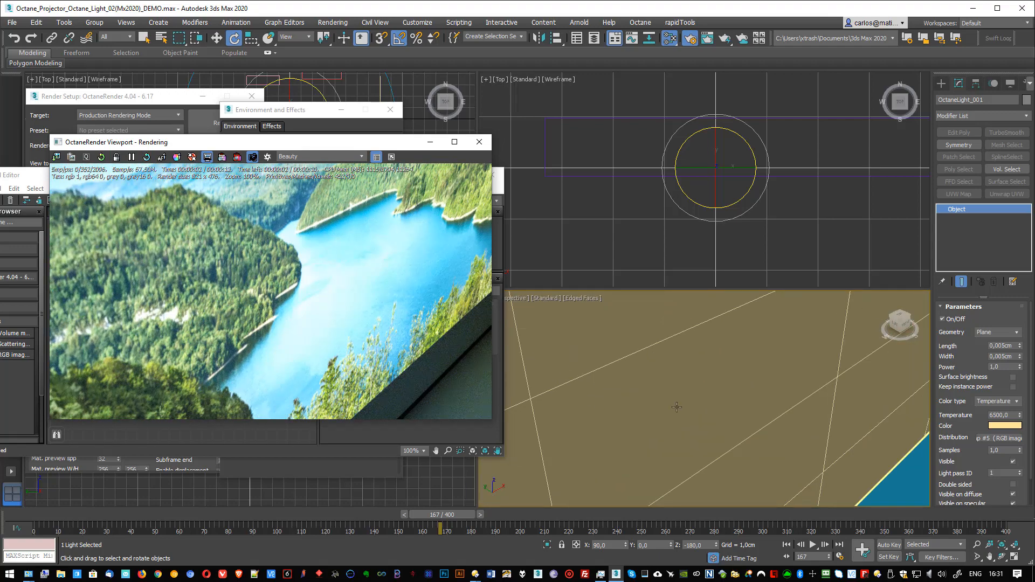
scroll(673, 401, down, 5)
alt+middle_drag(673, 401, 683, 281)
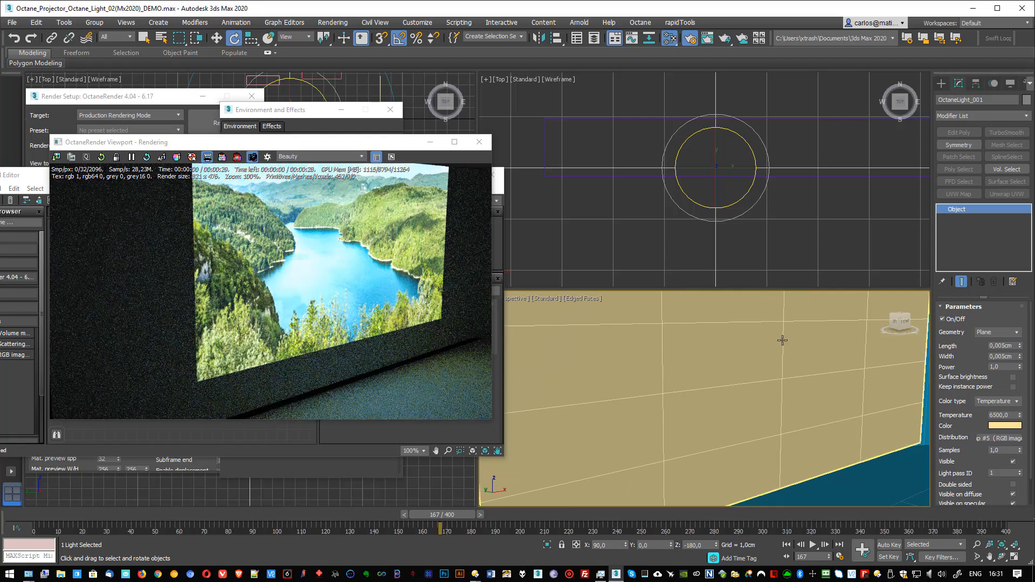
scroll(735, 195, down, 3)
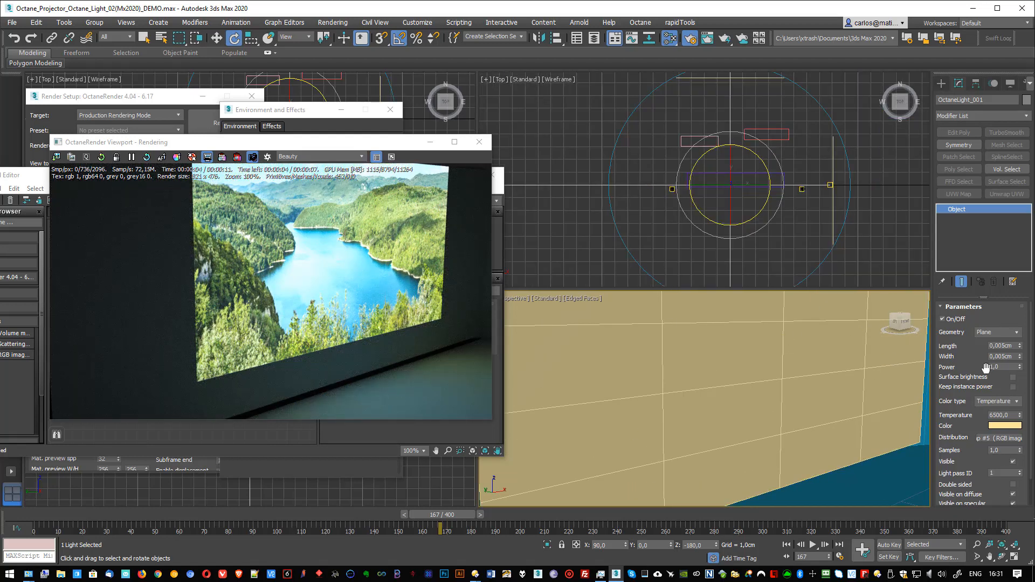
drag(1005, 345, 983, 347)
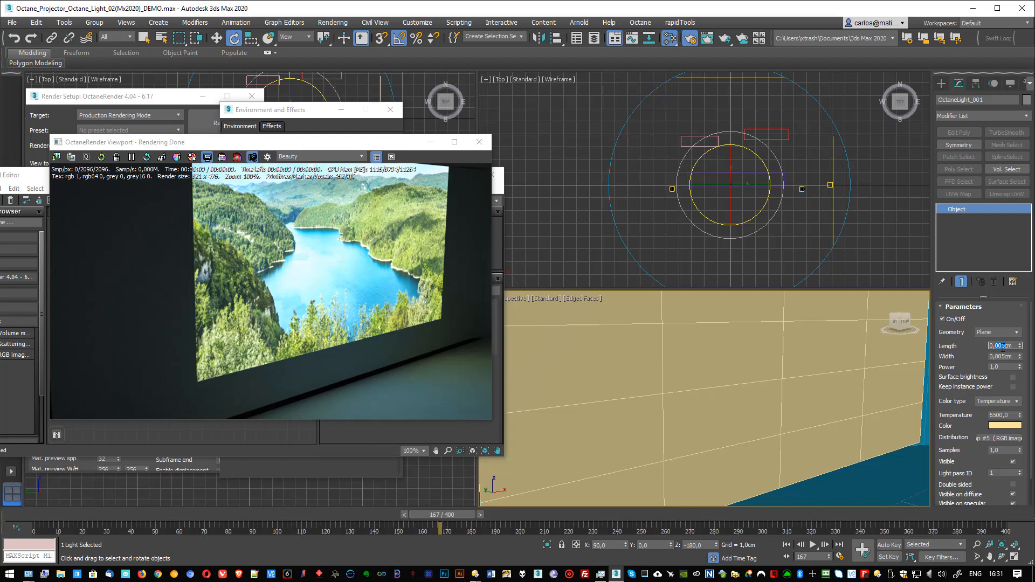
text(0,)
key(Tab)
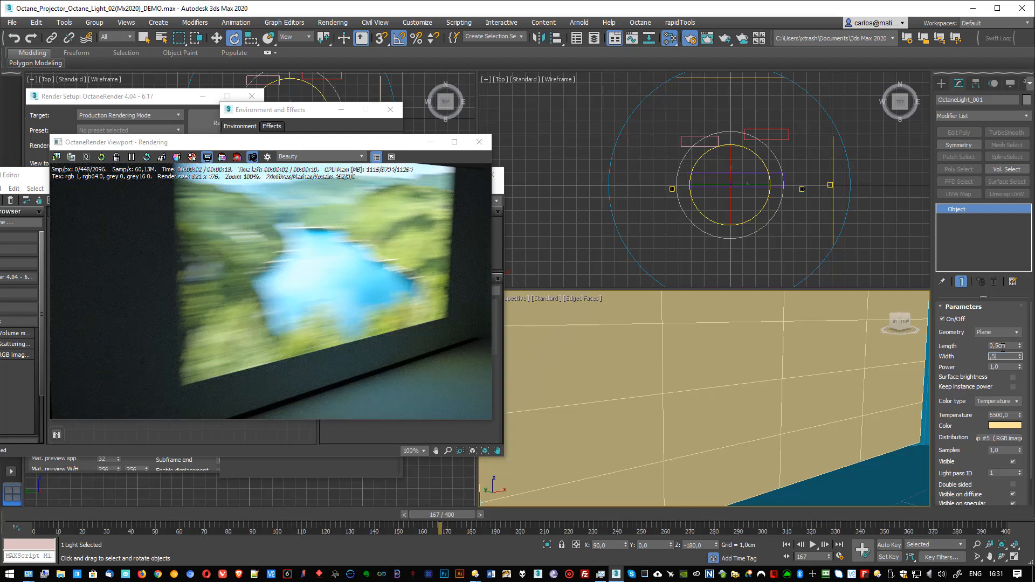
text(,5)
key(Tab)
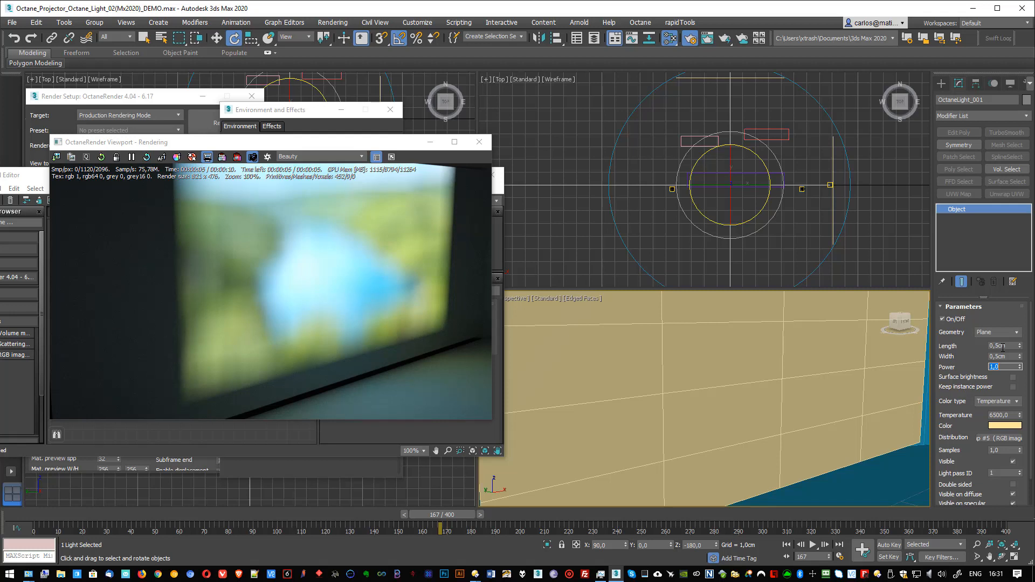
Step: Set the projector light's length and width to 0,002 cm
key(shift+Tab)
key(shift+Tab)
text(0,0)
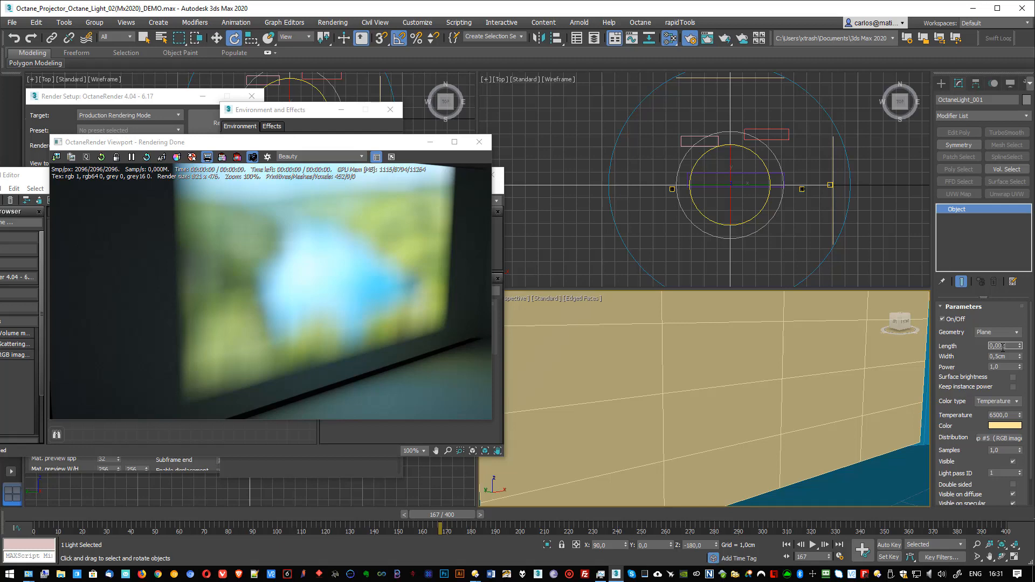
key(Tab)
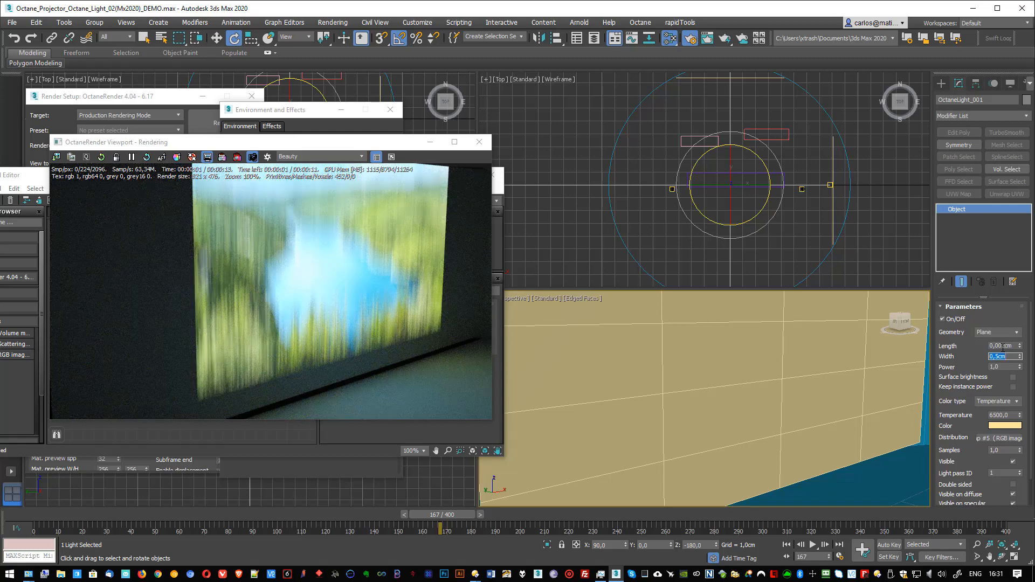
text(002)
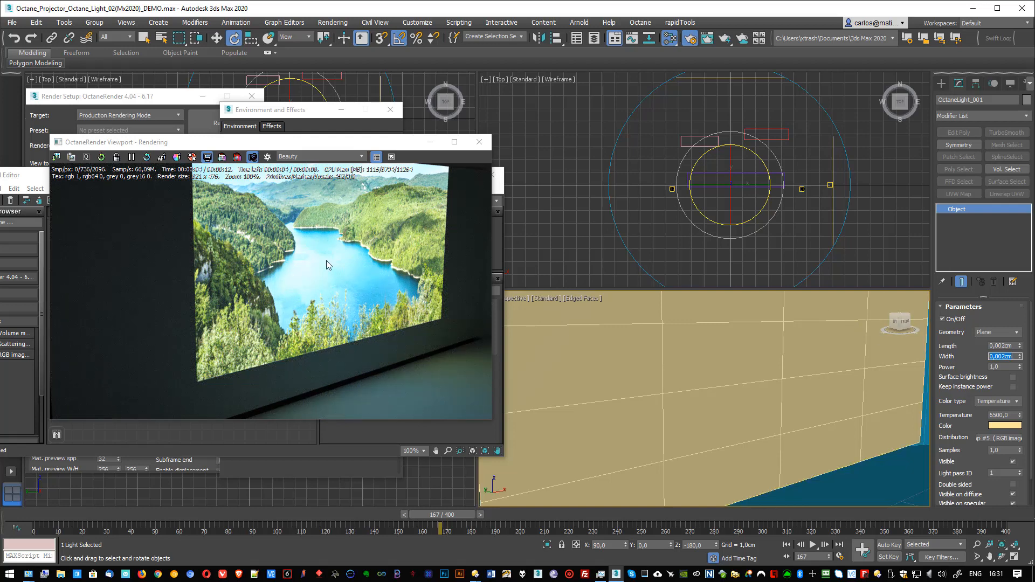
Step: Frame the whole room in Perspective, bring the Slate Material Editor fully into view and widen it, and place the render window over it
scroll(630, 342, down, 5)
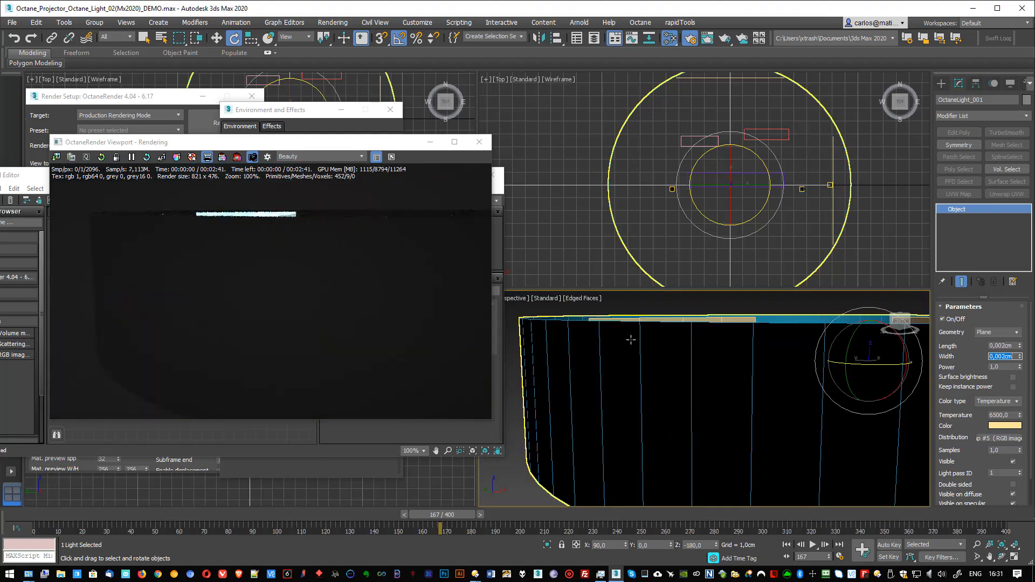
alt+middle_drag(641, 337, 472, 125)
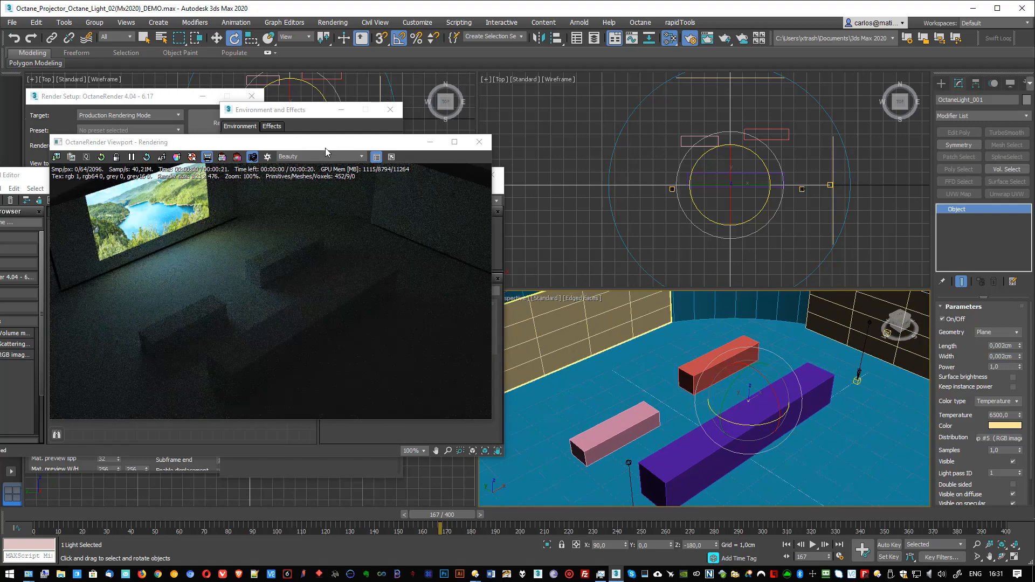
drag(328, 141, 605, 216)
drag(396, 179, 430, 168)
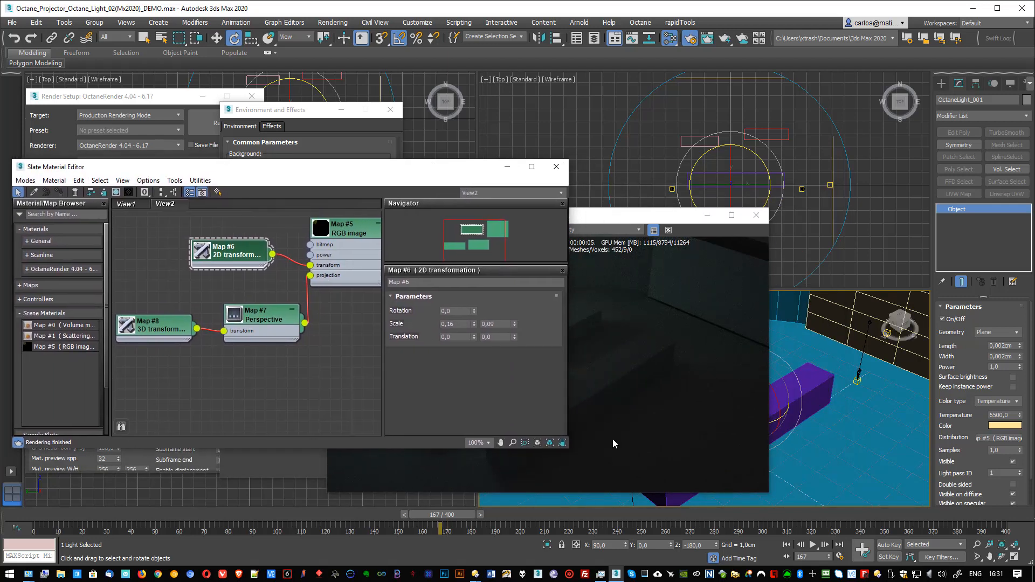
drag(563, 447, 609, 438)
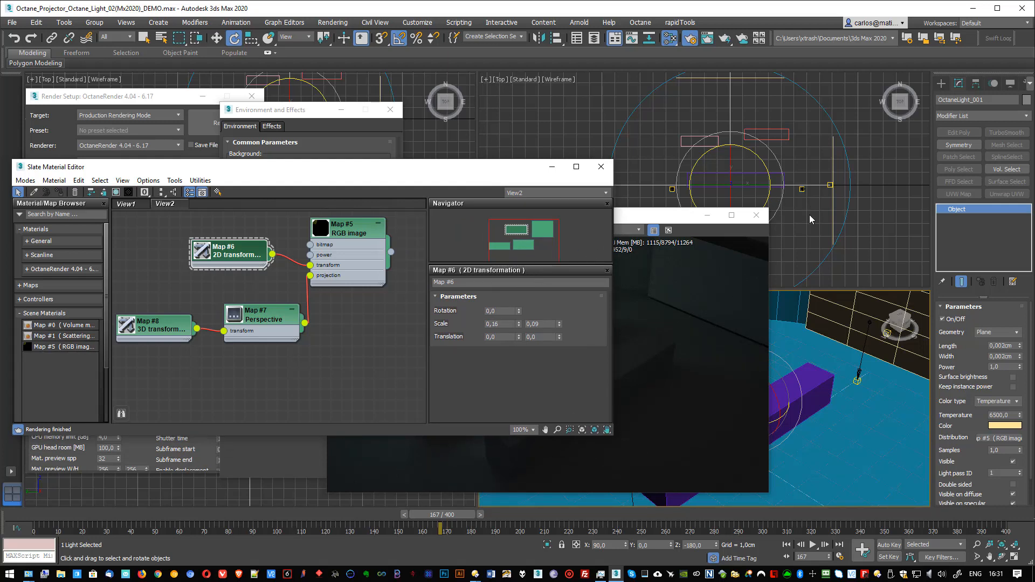
drag(677, 215, 558, 244)
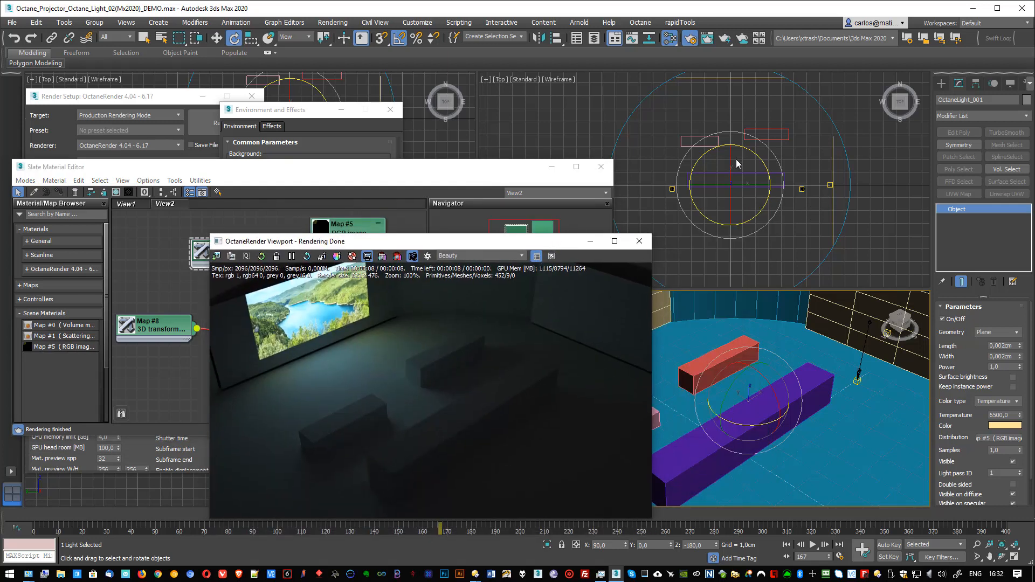
Step: Select the Octane daylight outside the room in the Front view and turn on its environment
scroll(796, 178, down, 3)
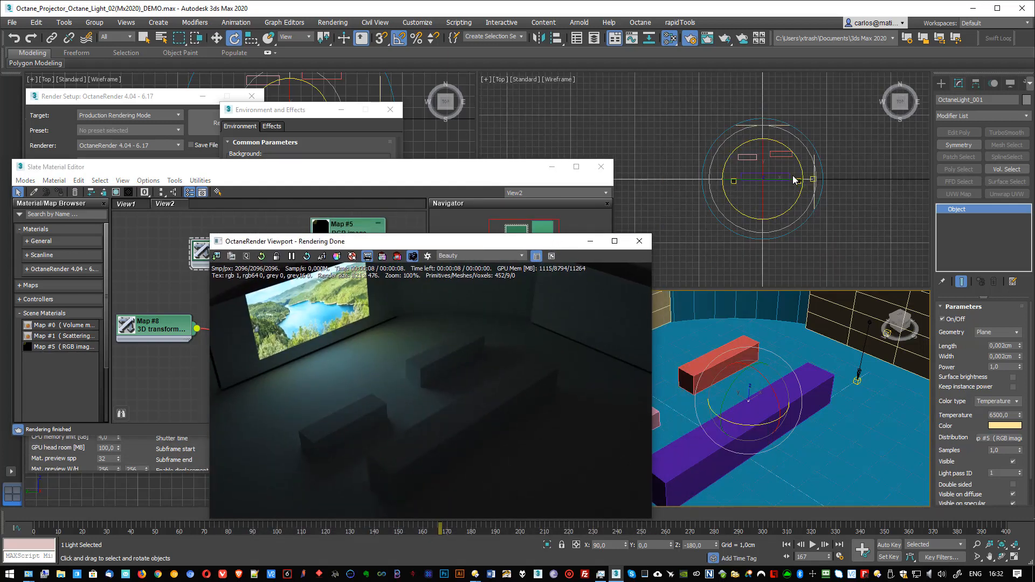
click(760, 167)
key(f)
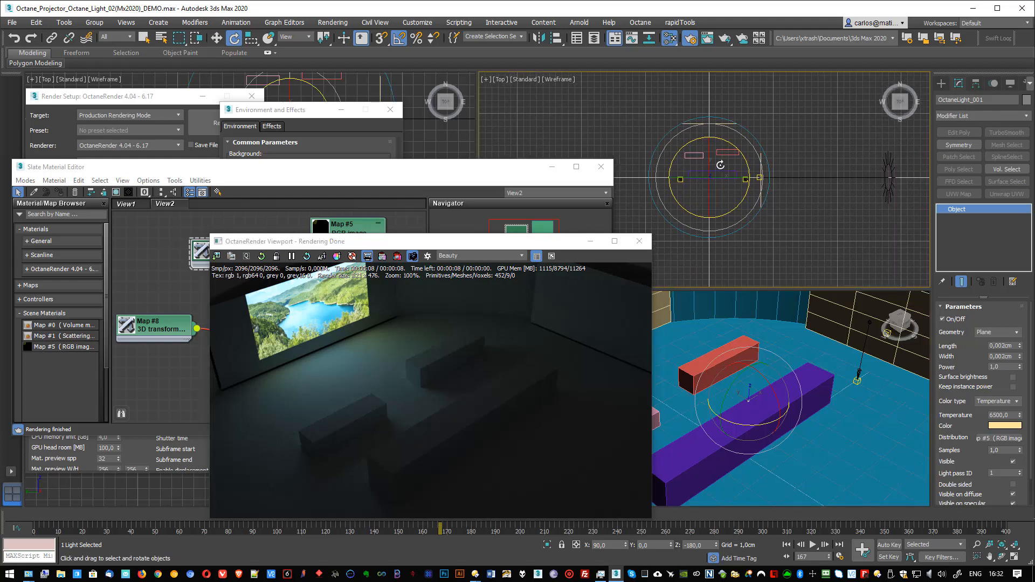
scroll(760, 198, up, 6)
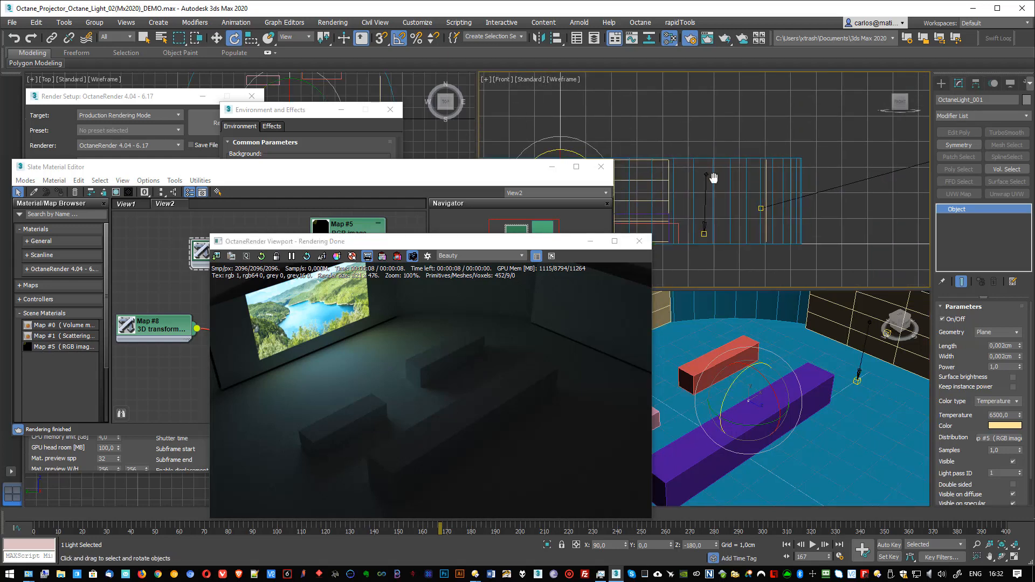
middle_drag(867, 146, 711, 177)
scroll(819, 162, down, 4)
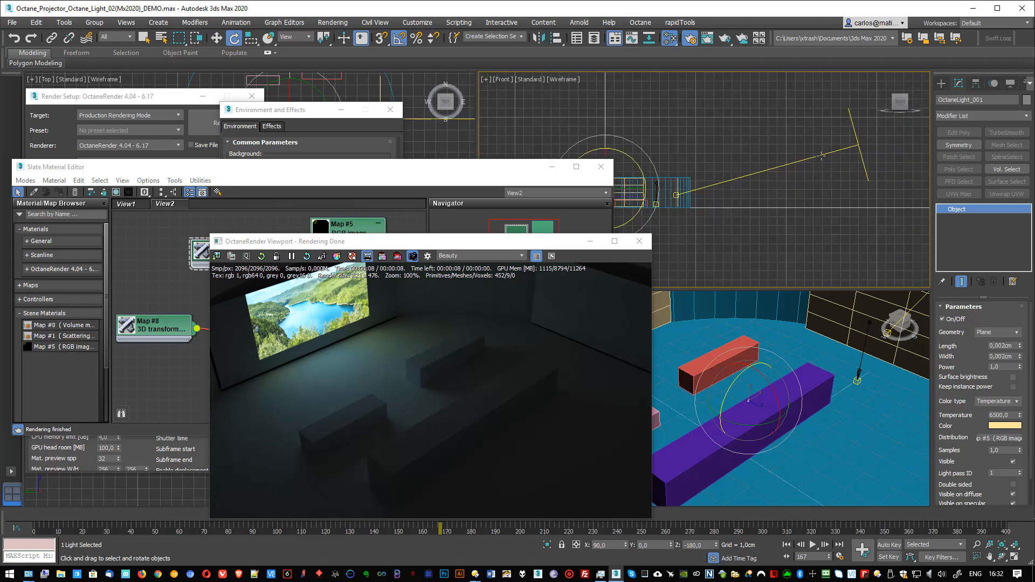
click(865, 170)
click(944, 319)
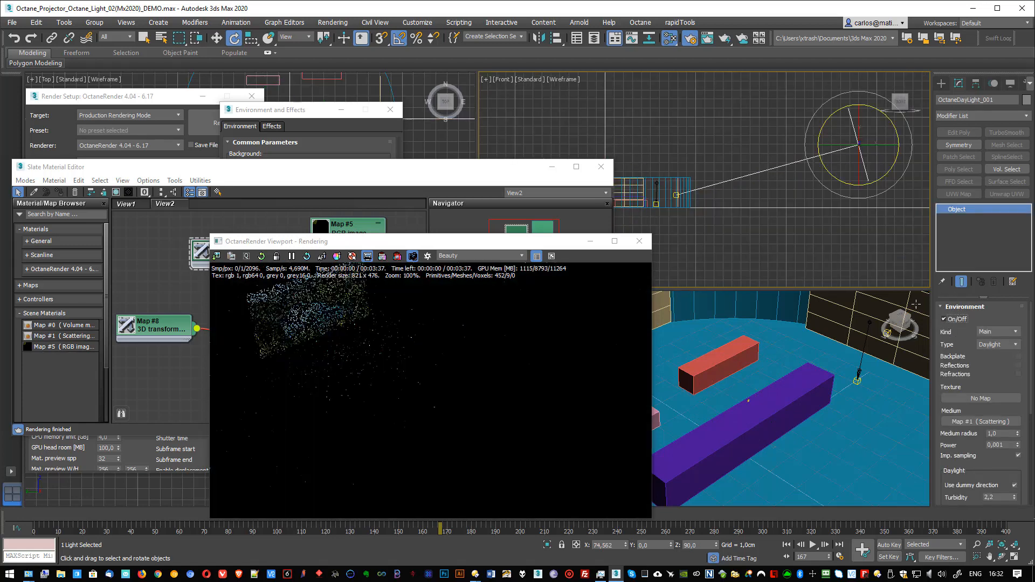
drag(452, 242, 500, 233)
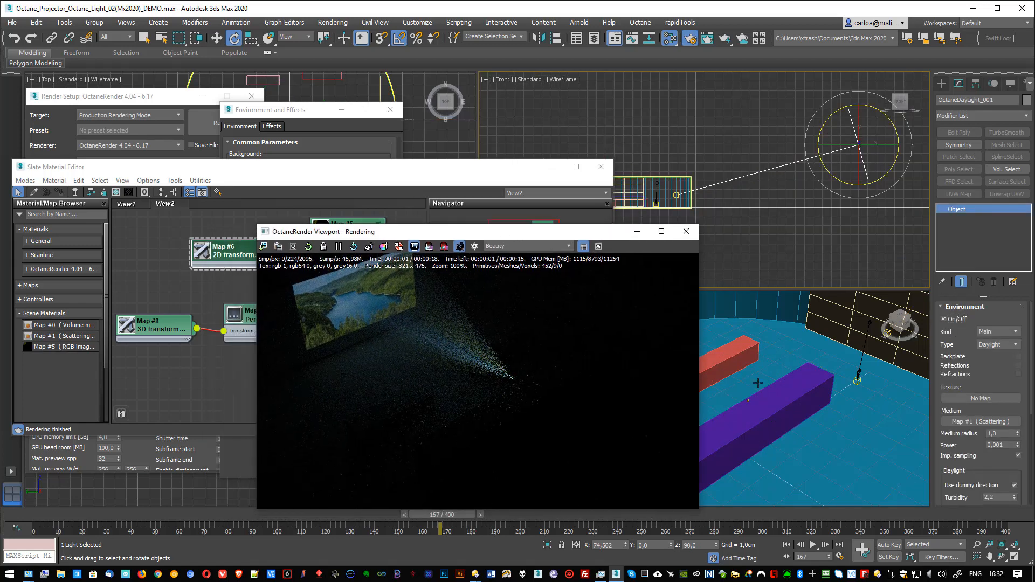
Step: Frame the projector beam and image from a new angle in Perspective, and switch to the Compact Material Editor
alt+middle_drag(758, 382, 795, 416)
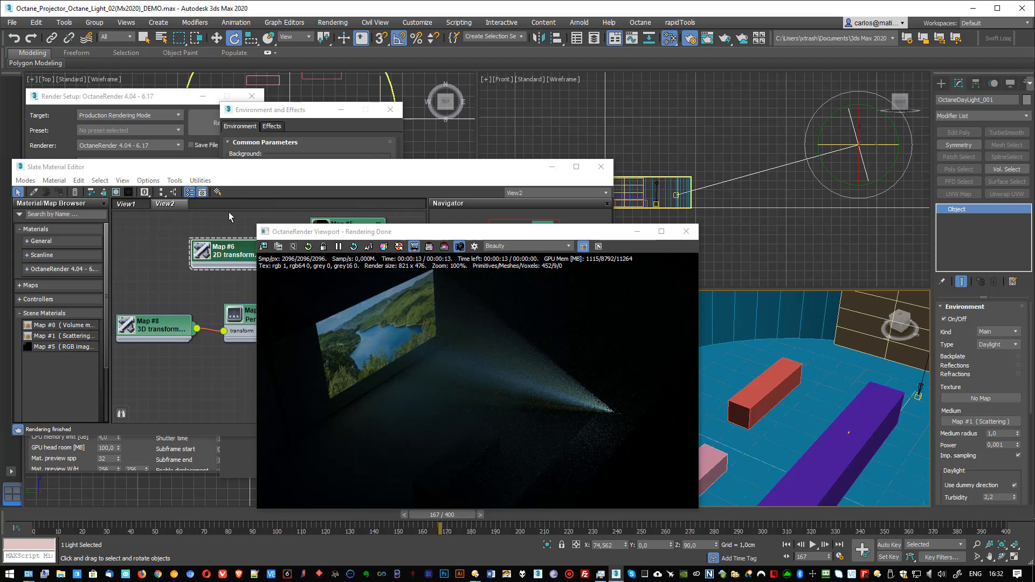
click(26, 181)
click(49, 191)
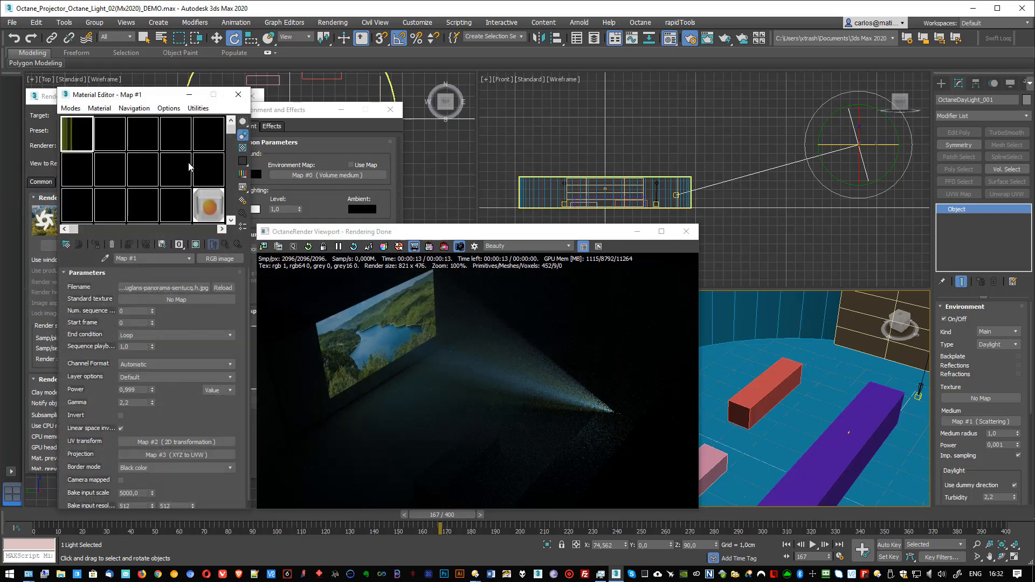
Step: Delete the existing Octane daylight and create a new one in the Front view, placed high outside the room and aimed at its nearest end
click(787, 147)
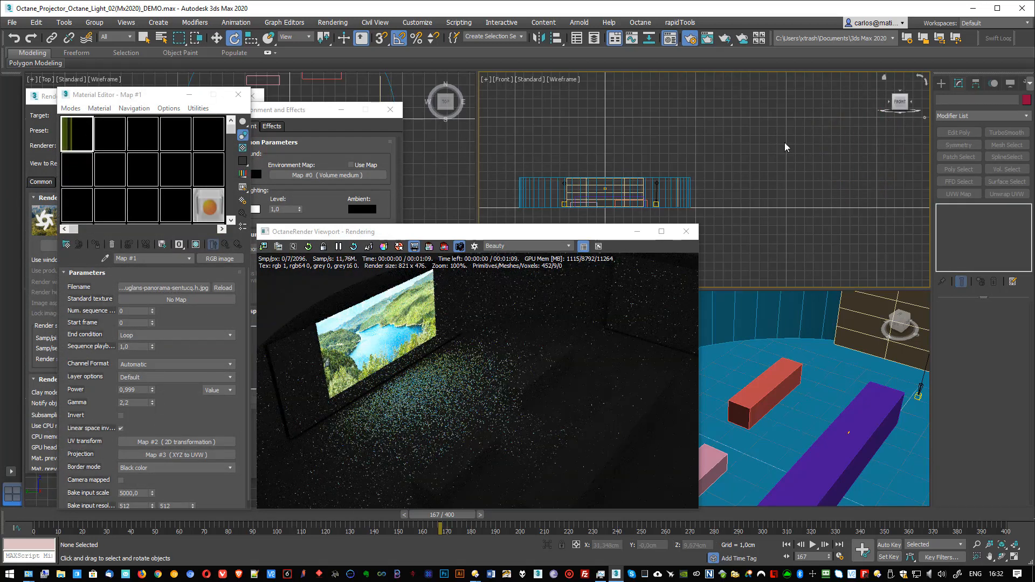
click(941, 83)
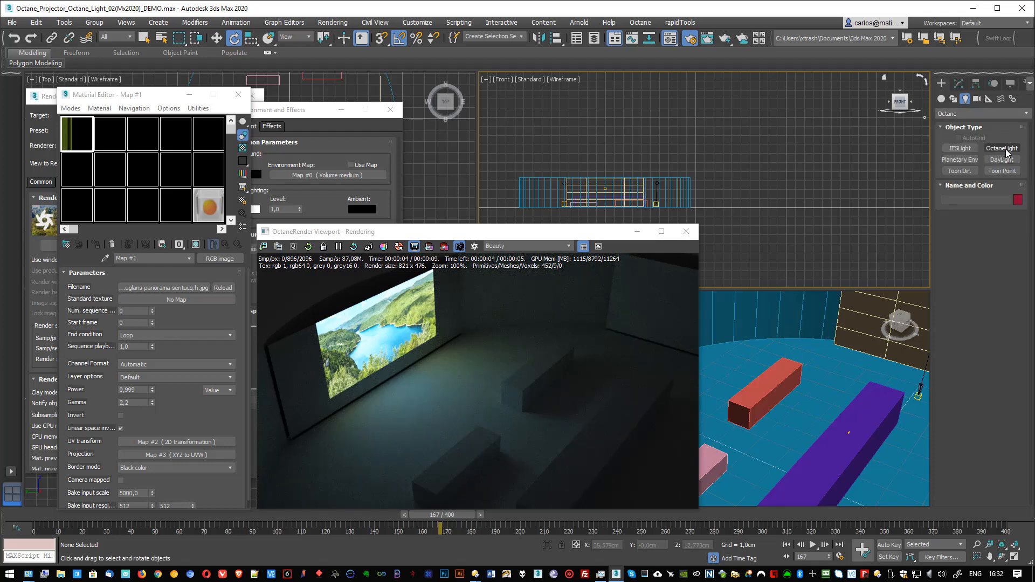
click(1001, 160)
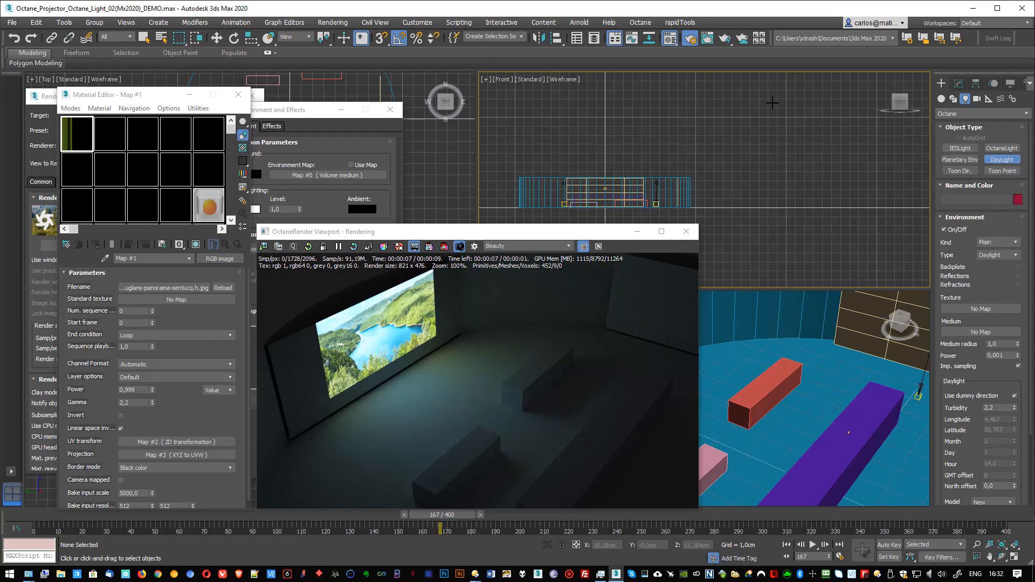
click(772, 102)
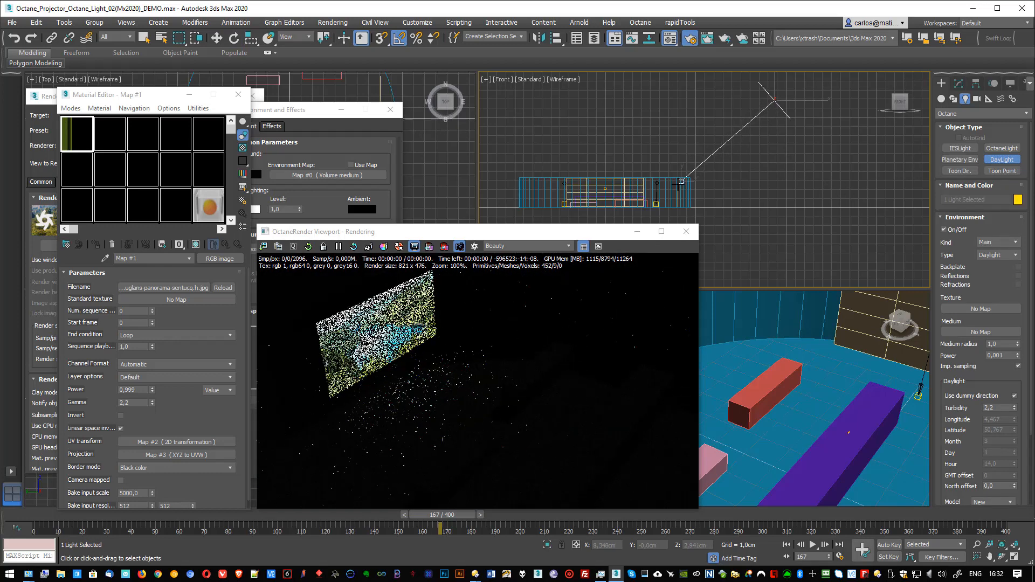
click(668, 193)
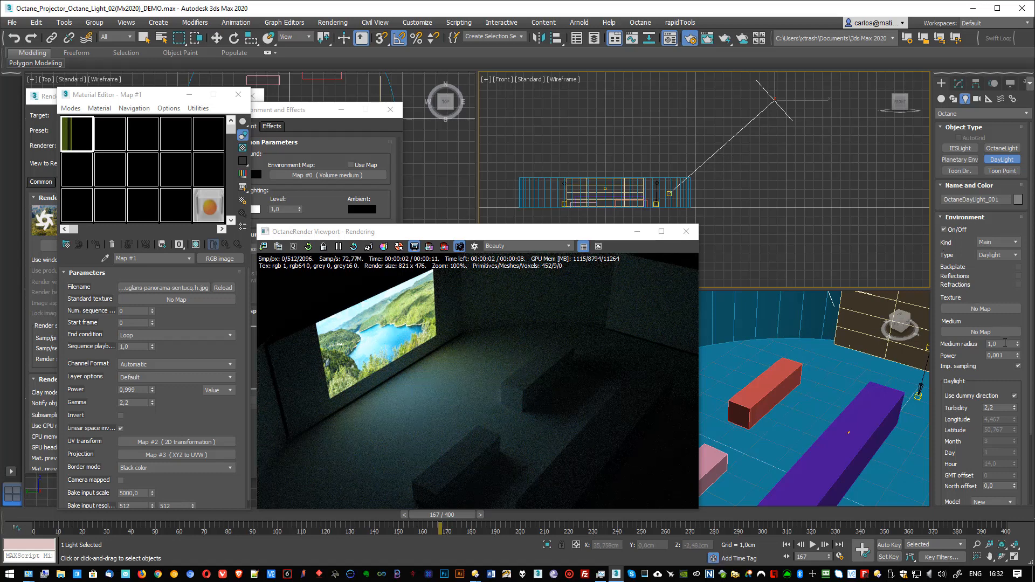
Step: Try a power of 10 and a power of 1 on the new daylight
drag(1008, 355, 962, 361)
text(10)
key(Return)
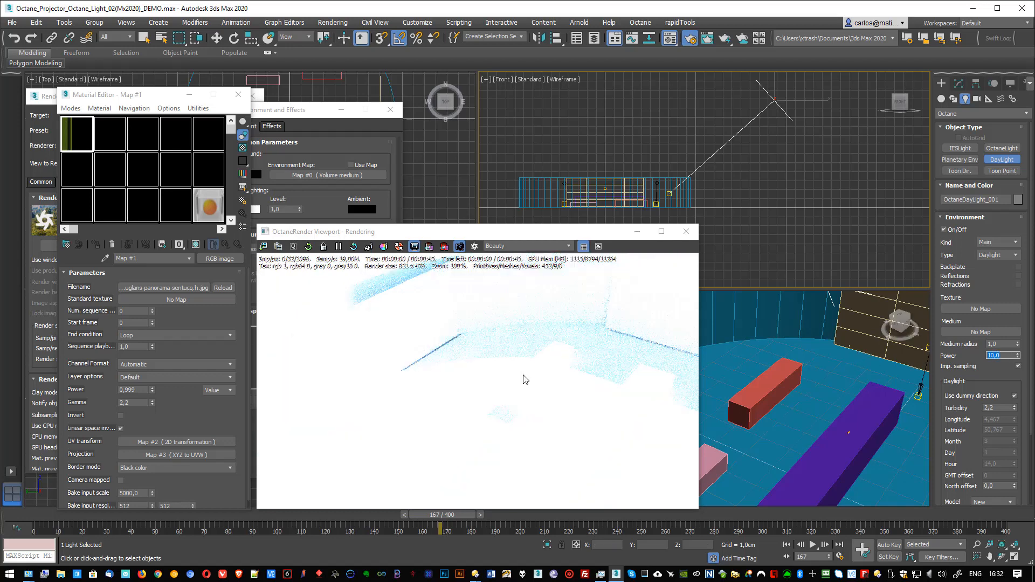
text(1)
key(Return)
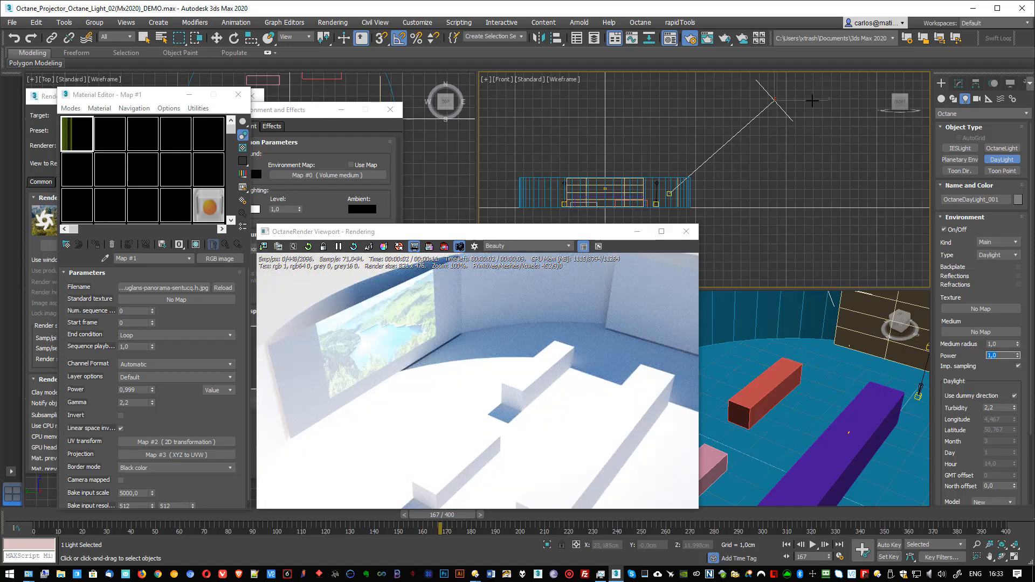
Step: Show the daylight's modify parameters and move it below floor level outside the room in the Front view
key(e)
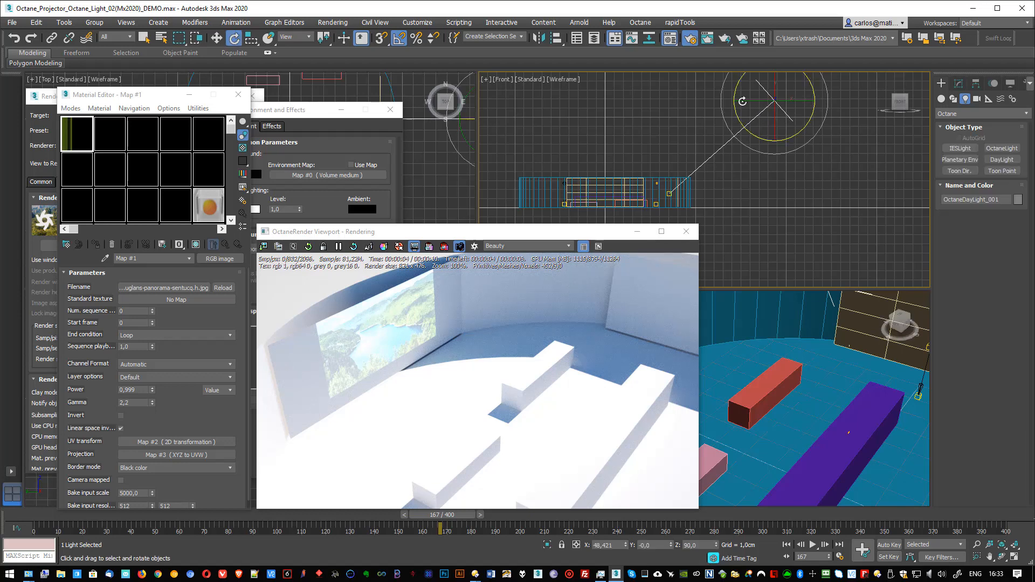
click(958, 84)
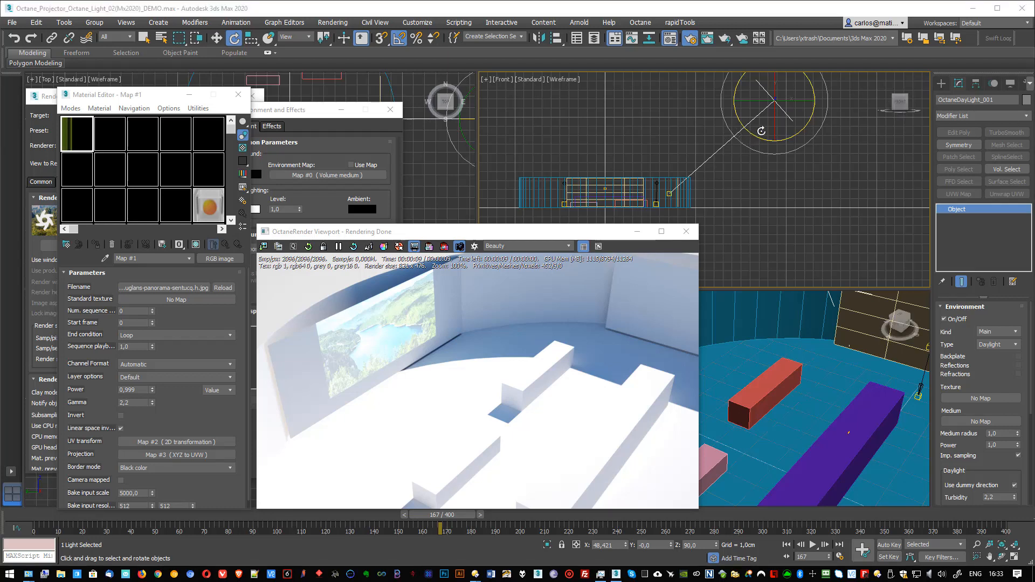
key(w)
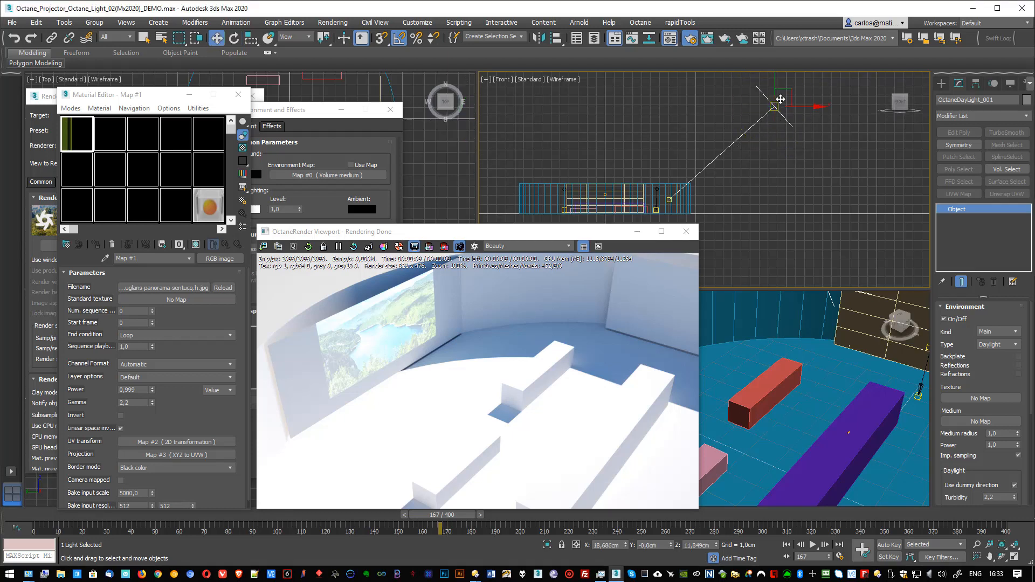
drag(787, 87, 707, 270)
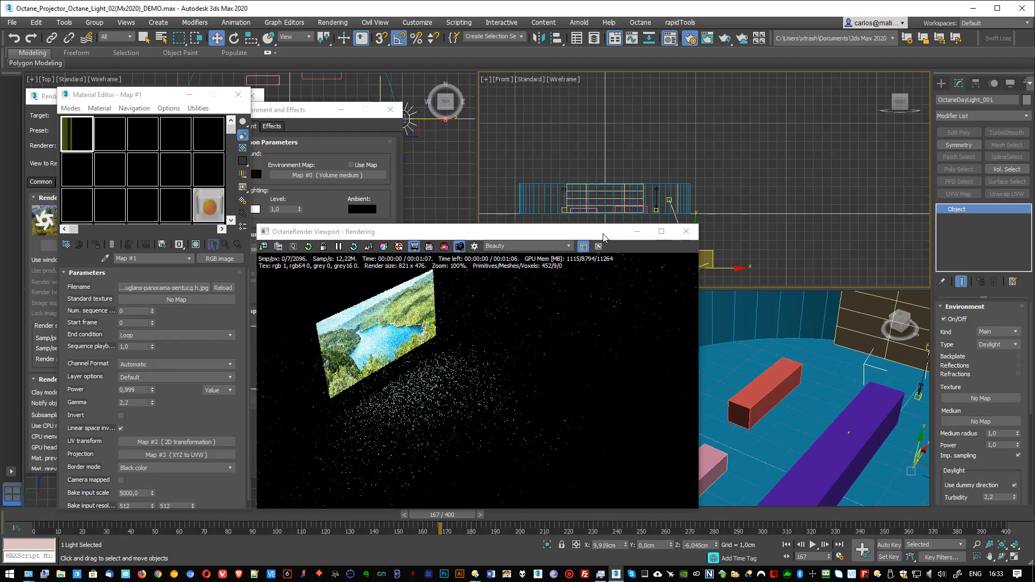
drag(602, 237, 550, 240)
drag(711, 253, 750, 252)
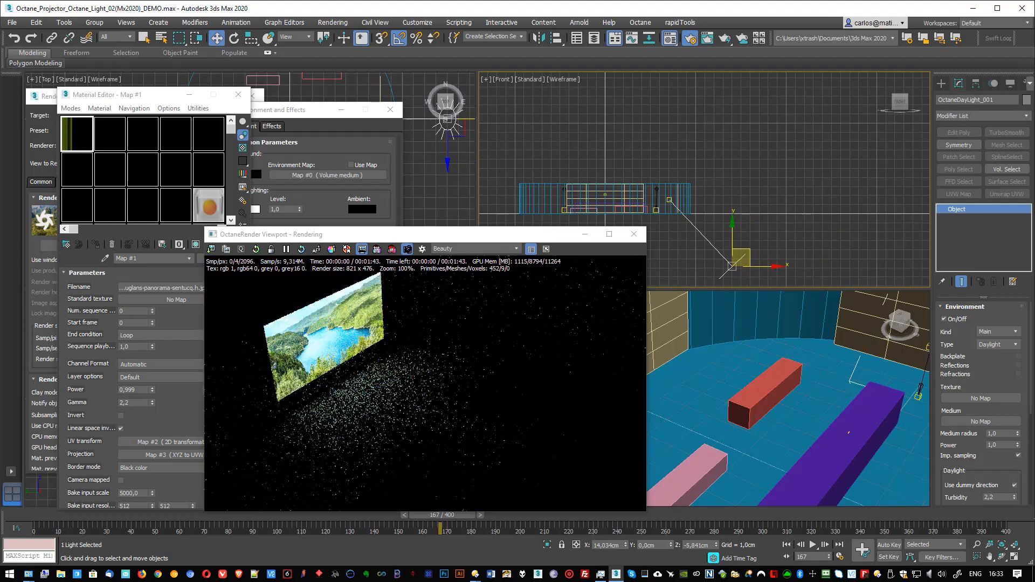
Step: Lower the daylight's power to 0,001
scroll(990, 420, down, 5)
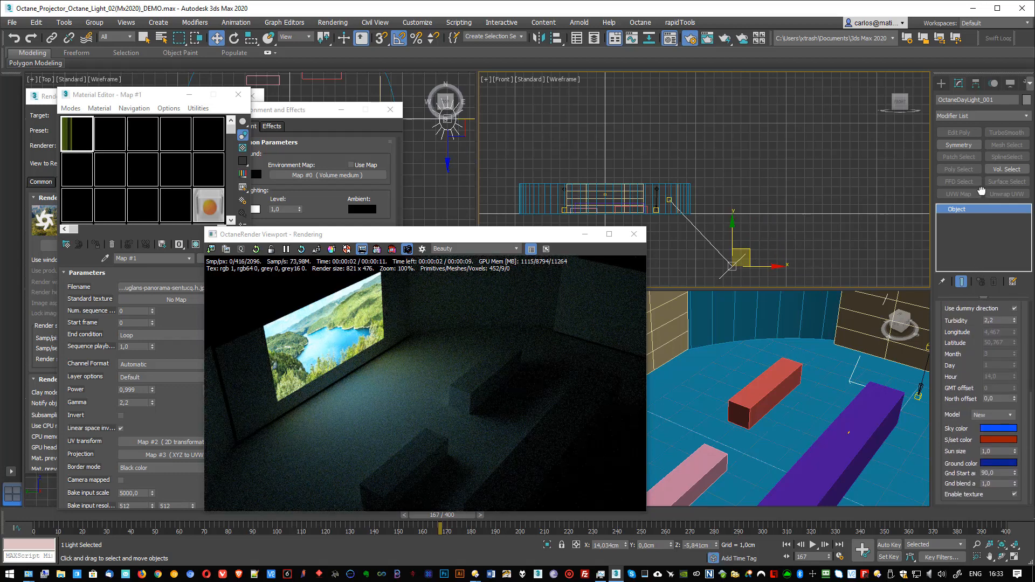
scroll(970, 366, up, 3)
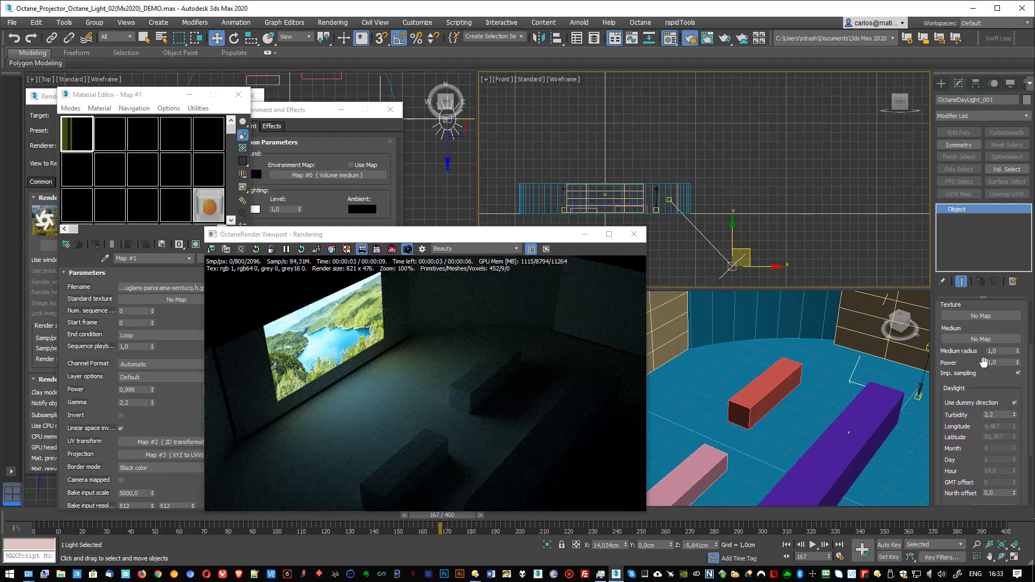
drag(1018, 364, 1017, 446)
Step: Try the daylight above the room in the Front view, and finally place it below the floor directly under its target
drag(750, 256, 752, 118)
drag(726, 121, 721, 123)
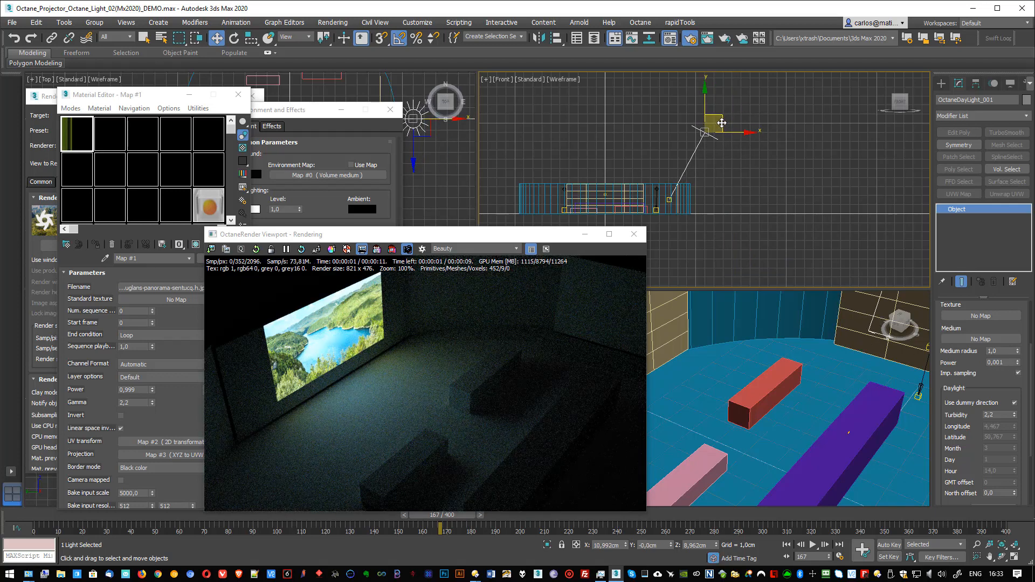
drag(722, 123, 686, 242)
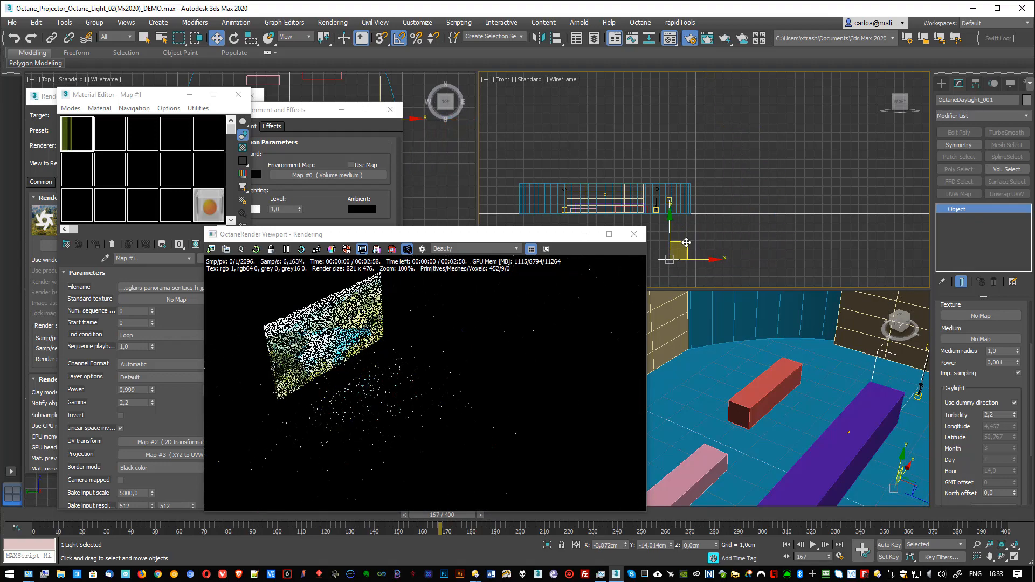
Step: Assign an Octane Scattering map to the daylight's Medium
drag(518, 235, 595, 186)
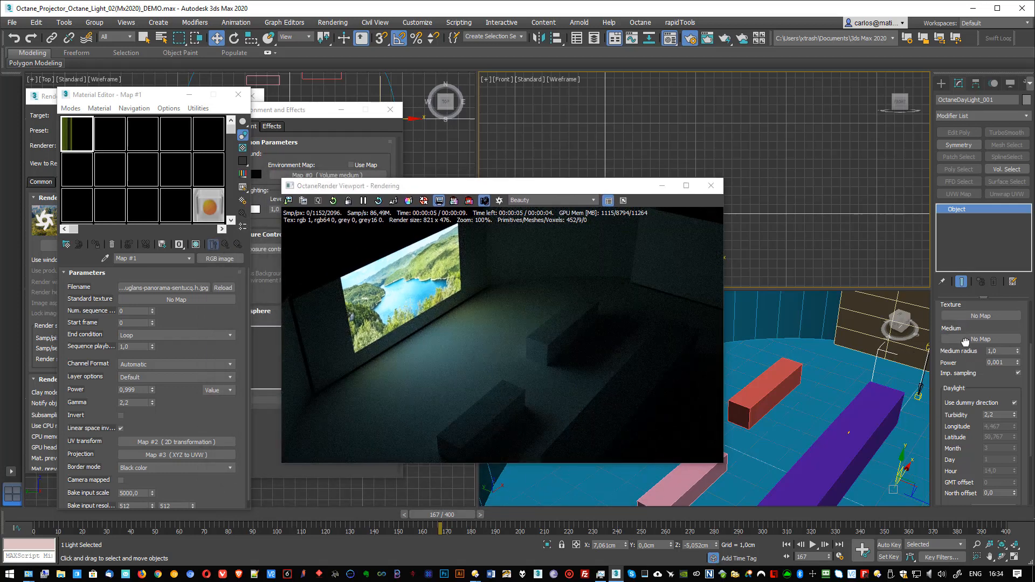
drag(955, 329, 954, 353)
click(978, 363)
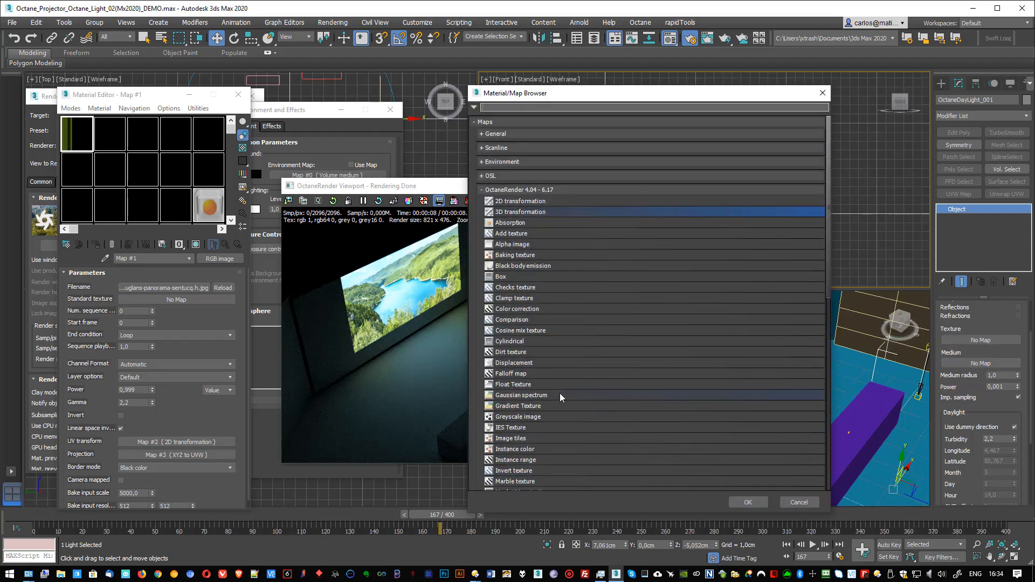
scroll(560, 393, down, 5)
scroll(560, 391, down, 4)
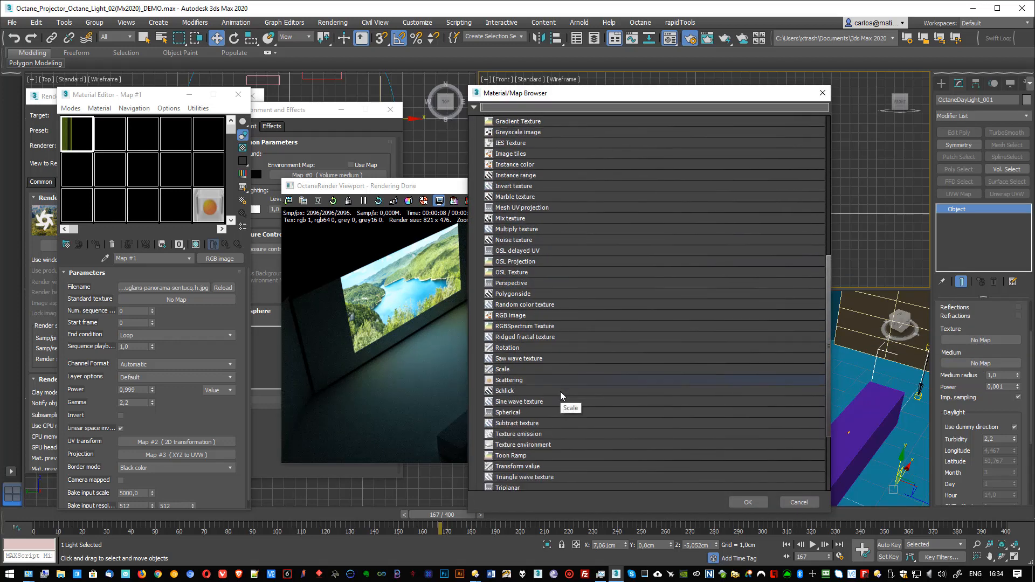
click(509, 380)
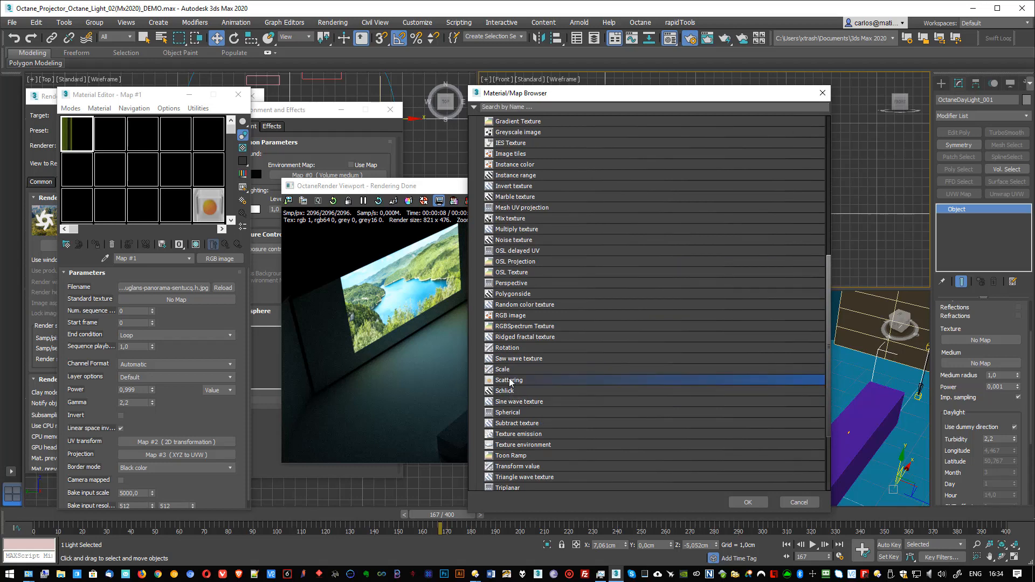
double_click(510, 380)
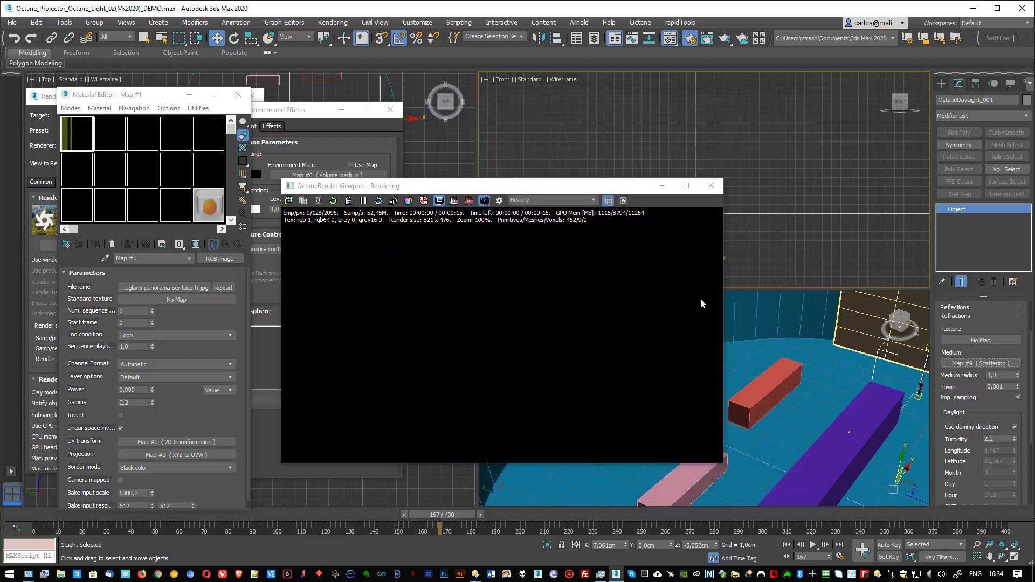
Step: Place an instance of the daylight's Scattering map in an empty material slot and set its density to 20,0
drag(580, 180, 787, 171)
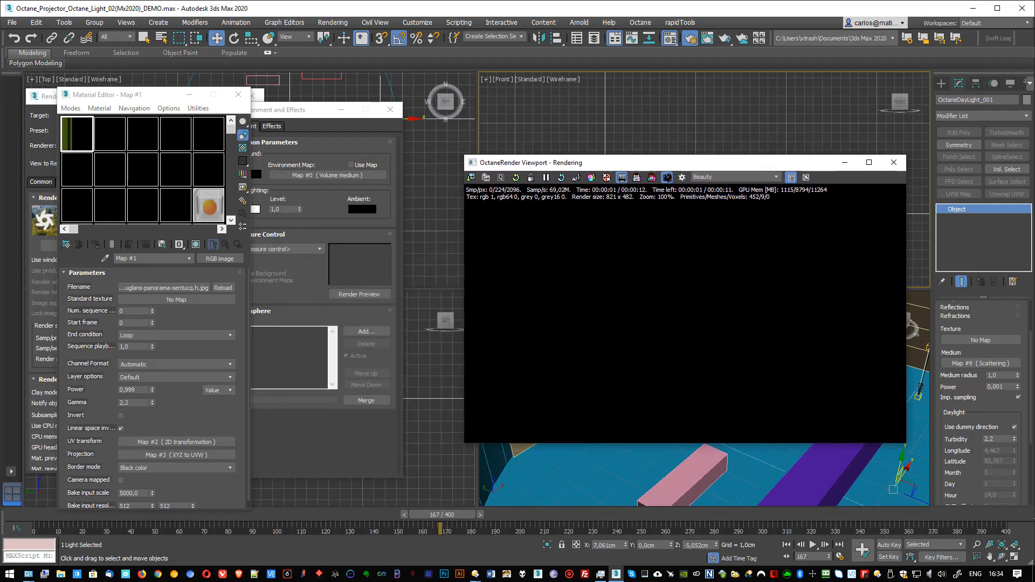
drag(988, 363, 77, 202)
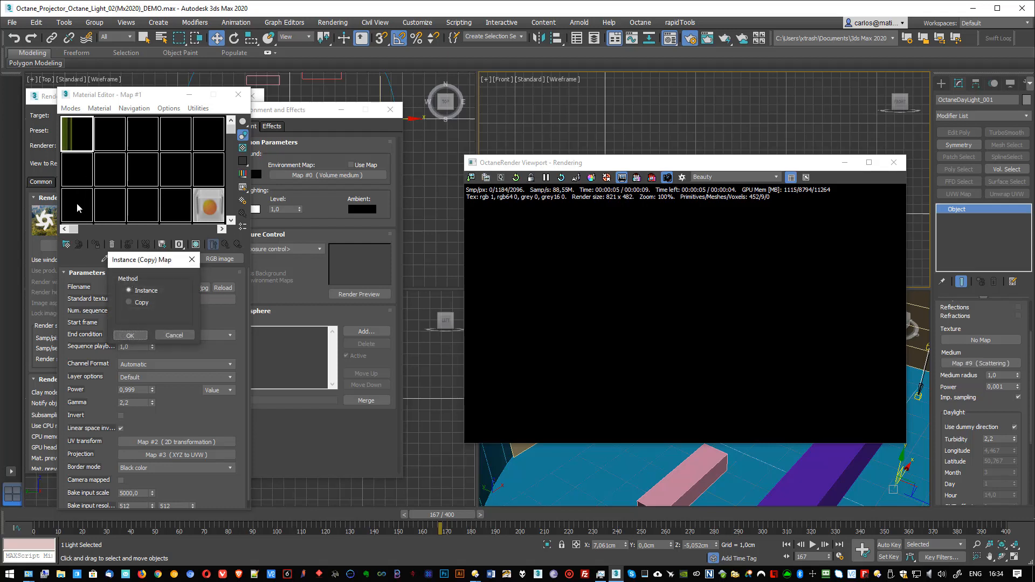
click(128, 335)
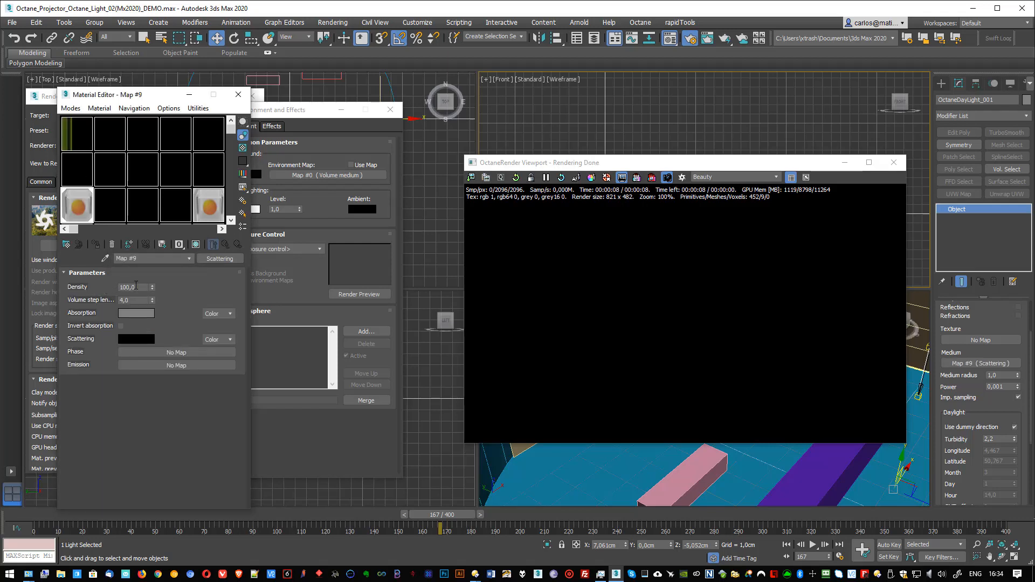
drag(154, 287, 150, 337)
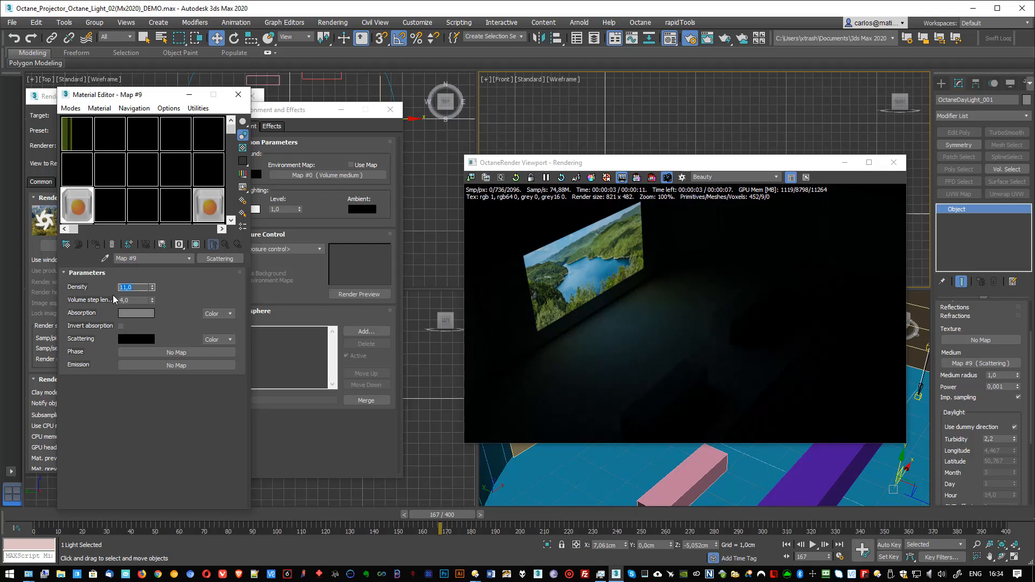
key(Return)
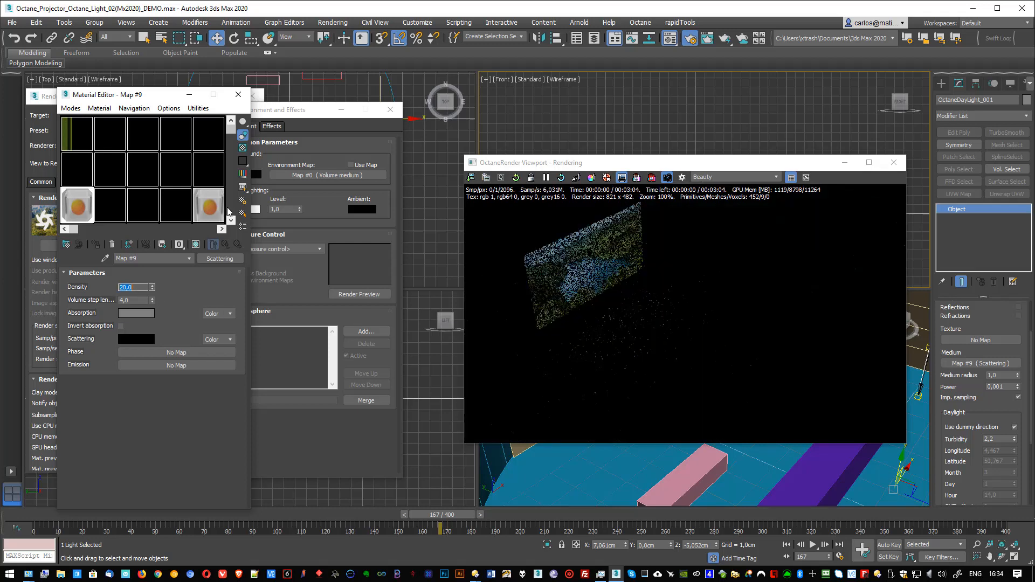
Step: Select the projector's Octane light in the Front view and set its power to 8
drag(673, 166, 619, 244)
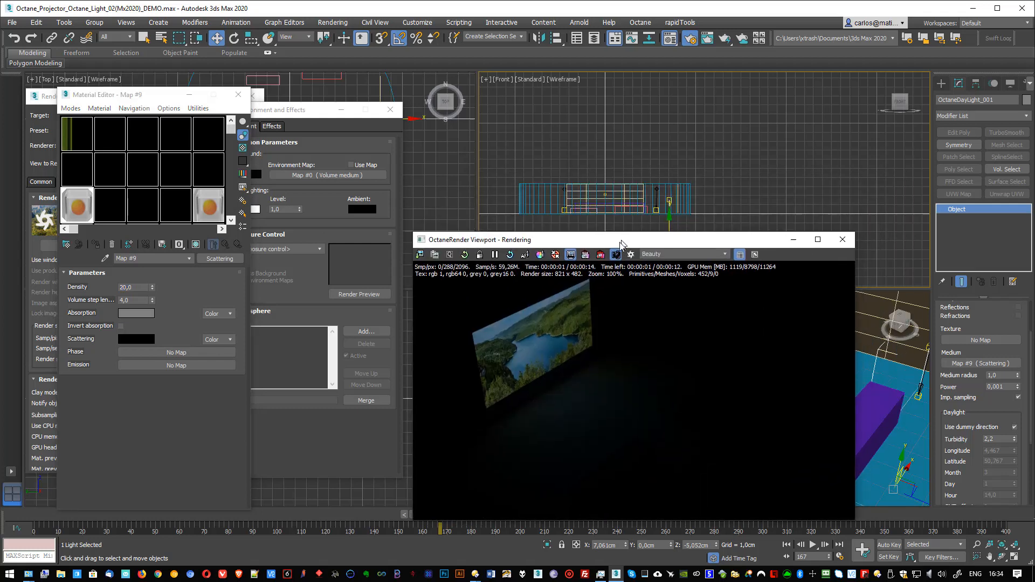
scroll(662, 170, up, 2)
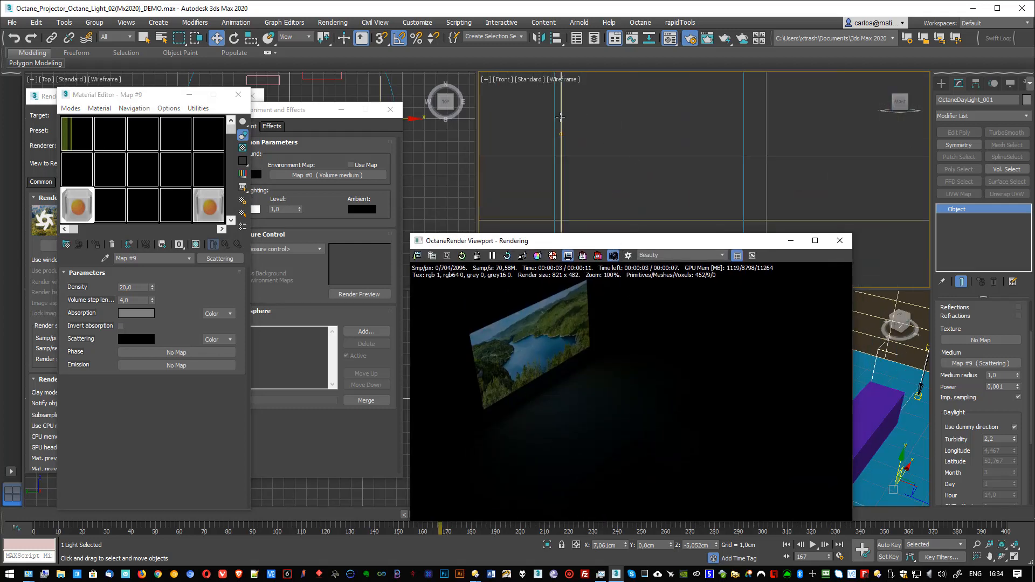
click(560, 134)
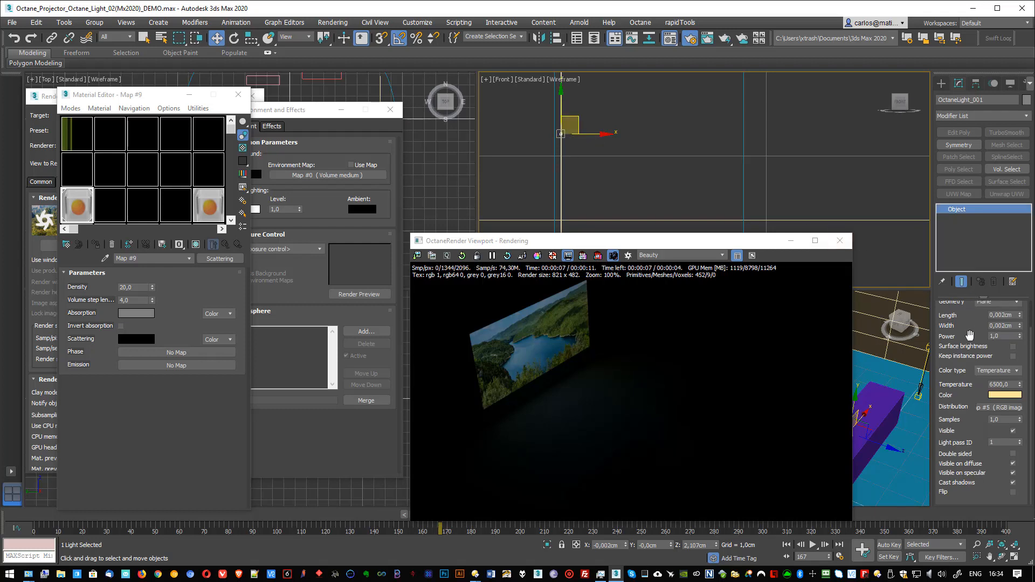
drag(1020, 339, 1013, 65)
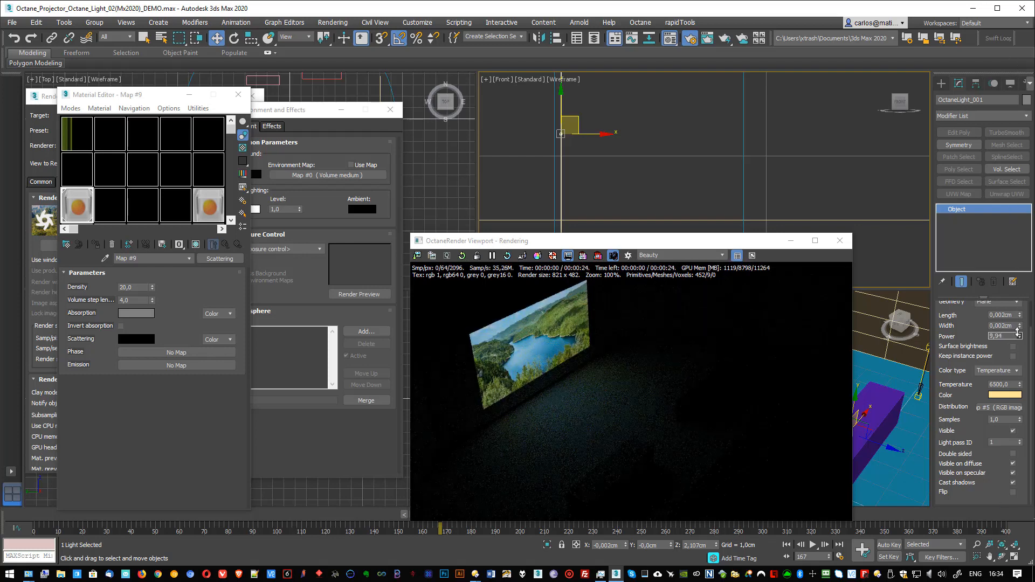
drag(1019, 334, 948, 345)
text(8)
key(Return)
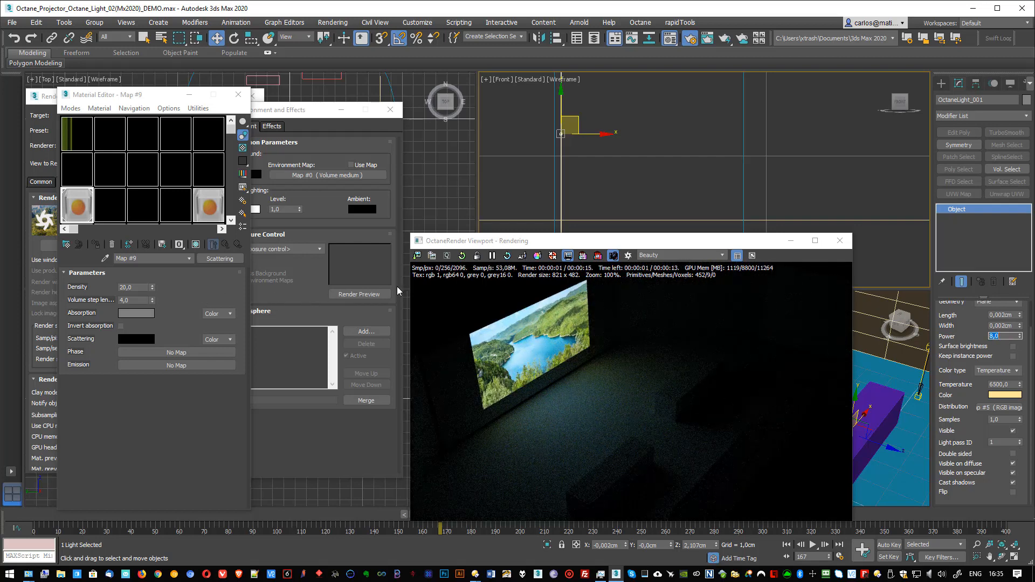
Step: Try several grey levels up to white for the Scattering map's scattering colour, and accept a dark grey of value 40
drag(523, 241, 544, 224)
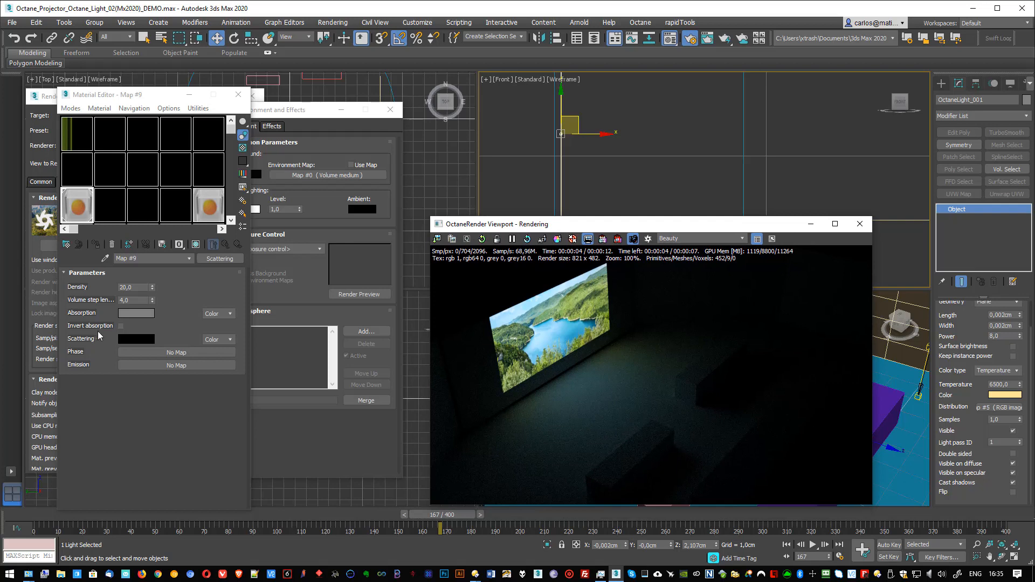
click(135, 339)
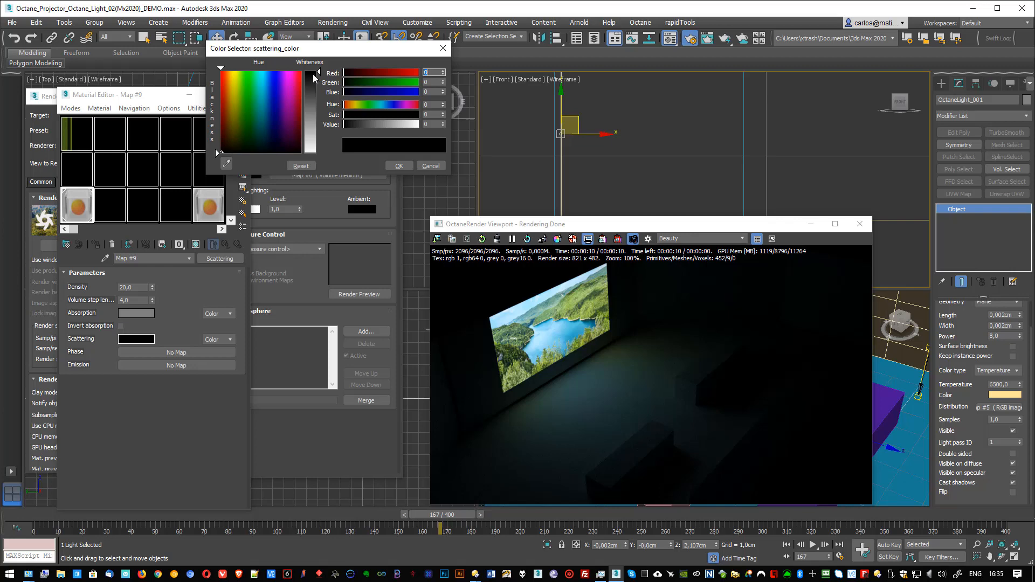
drag(320, 72, 318, 86)
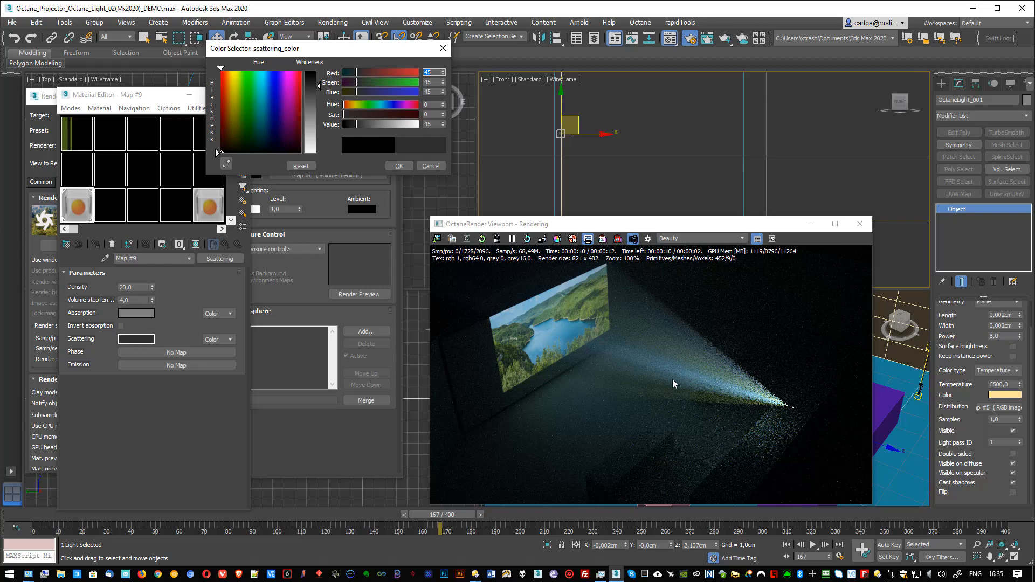
drag(318, 86, 317, 116)
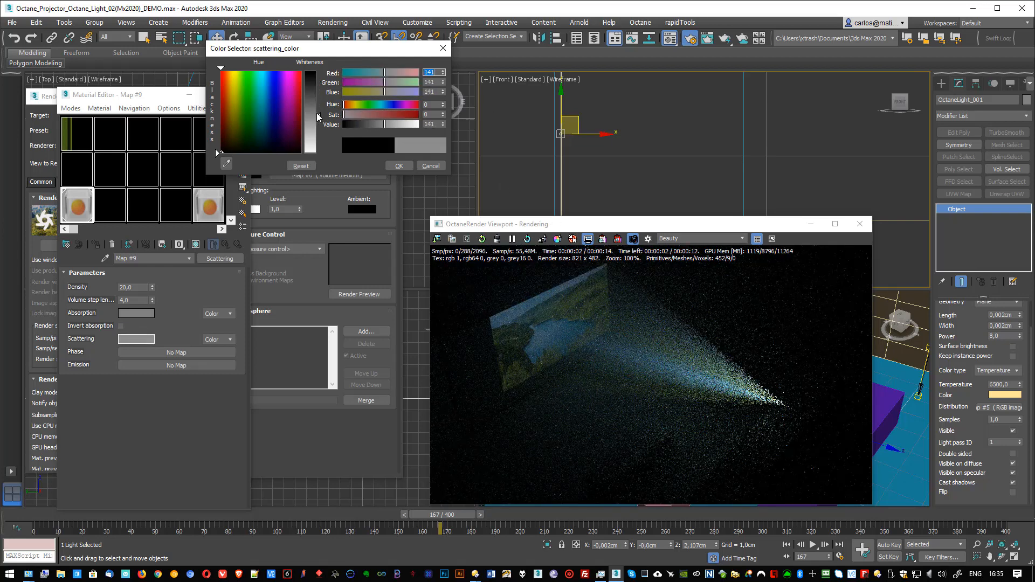
drag(319, 116, 319, 153)
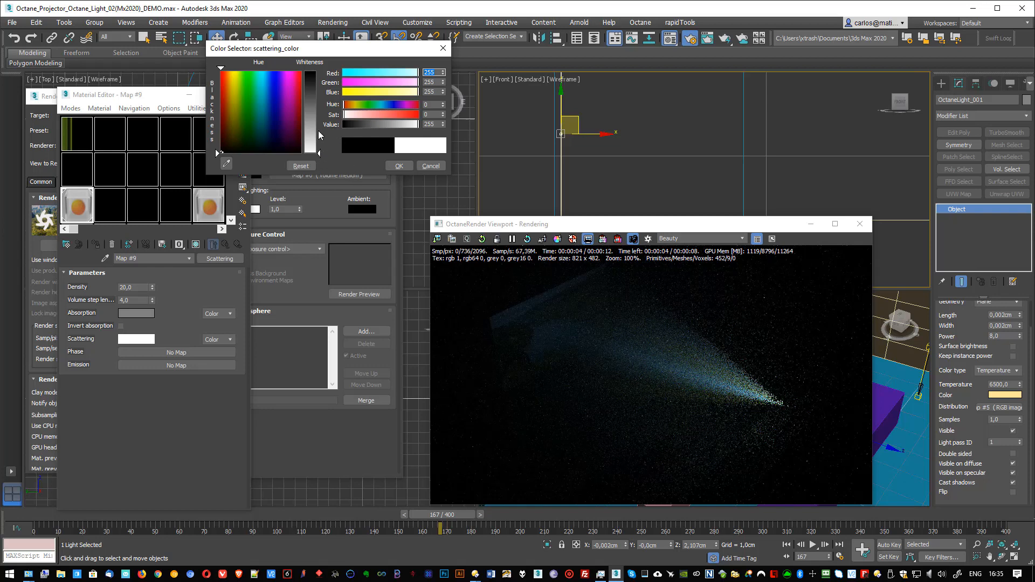
drag(320, 135, 311, 84)
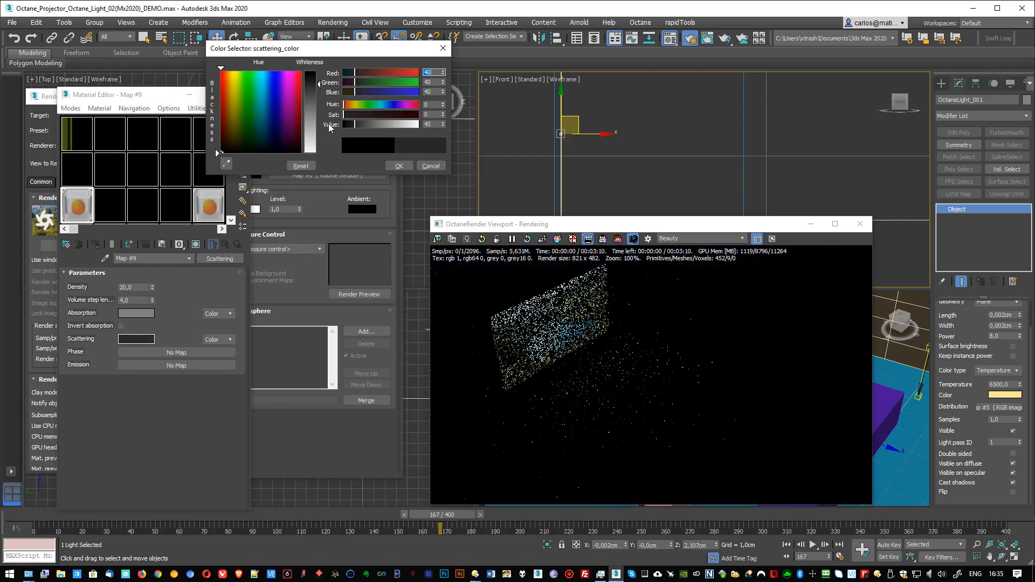
click(400, 166)
Step: Try the Value input type for the map's scattering, and return it to Color
click(217, 339)
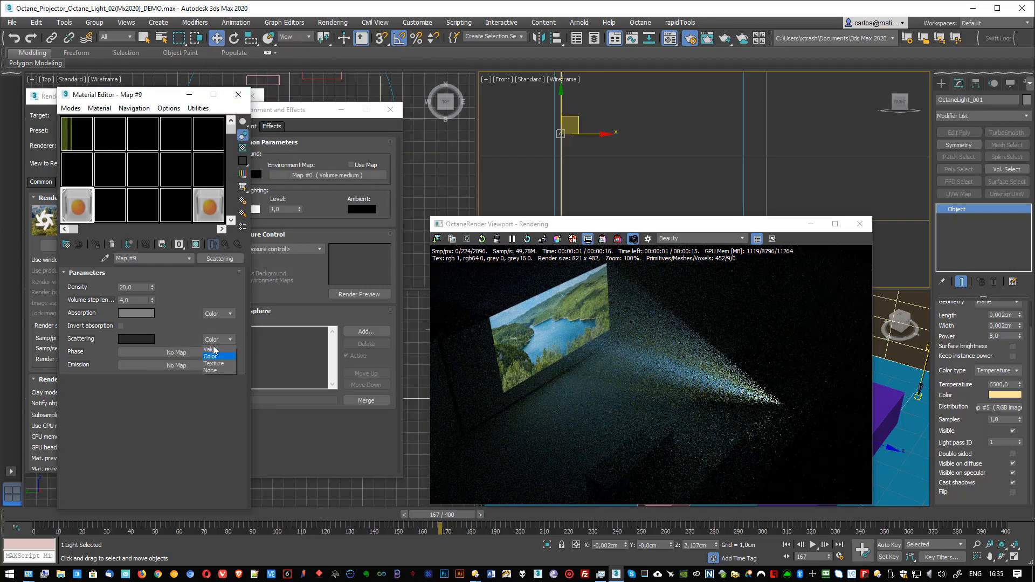
click(210, 349)
click(217, 339)
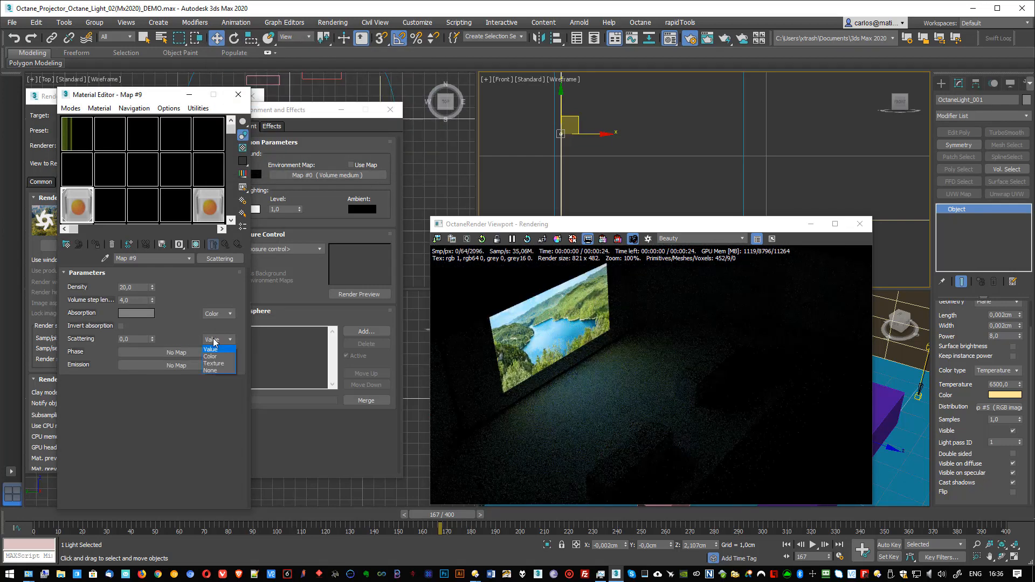
click(211, 356)
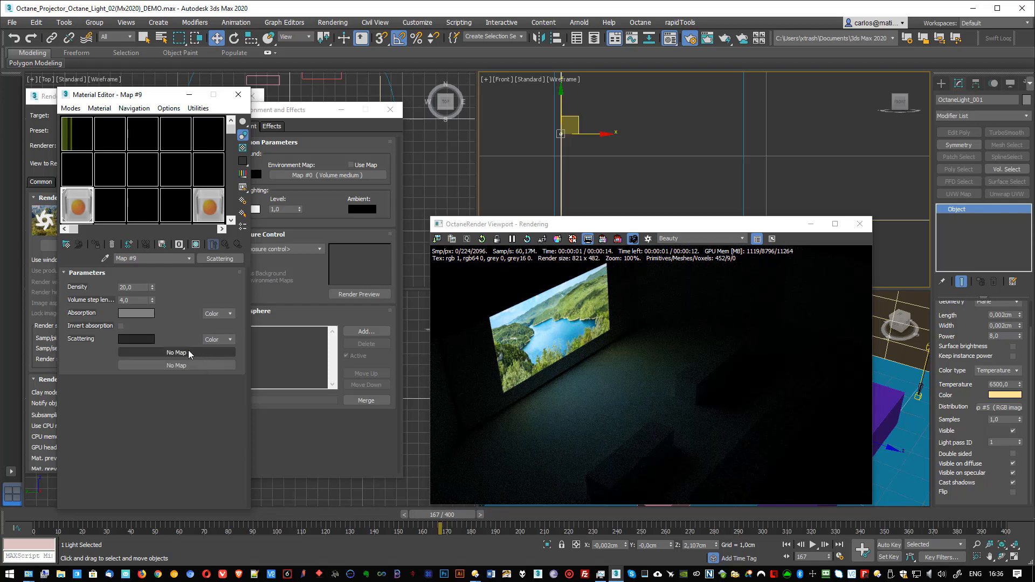
Step: Try red and blue as the scattering colour, and finally set it to a dark grey of value 18
click(136, 338)
mouse_move(284, 102)
mouse_down()
mouse_move(263, 71)
mouse_move(339, 70)
mouse_up()
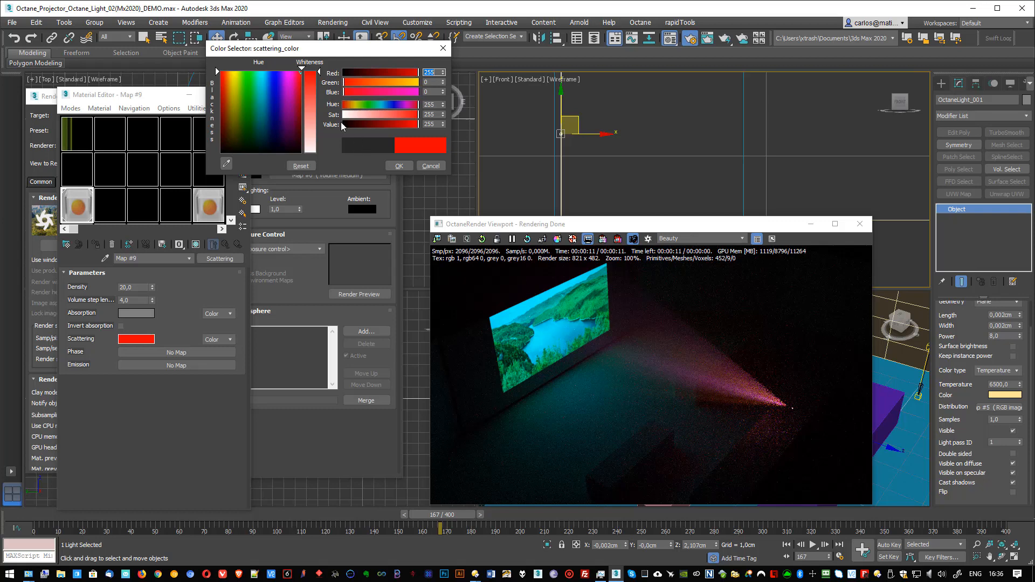
click(273, 70)
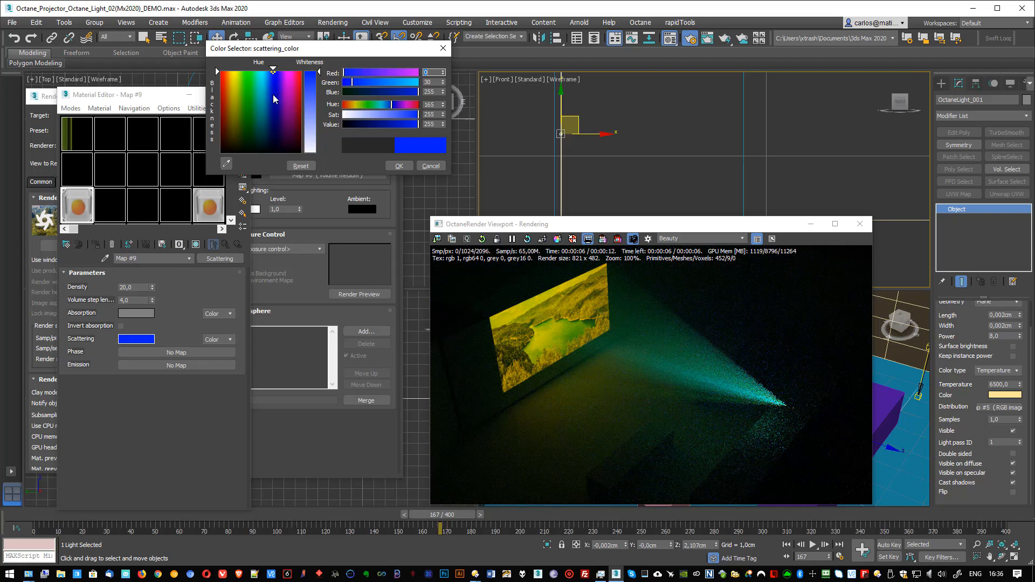
mouse_move(270, 91)
mouse_down()
mouse_move(268, 73)
mouse_move(300, 152)
mouse_up()
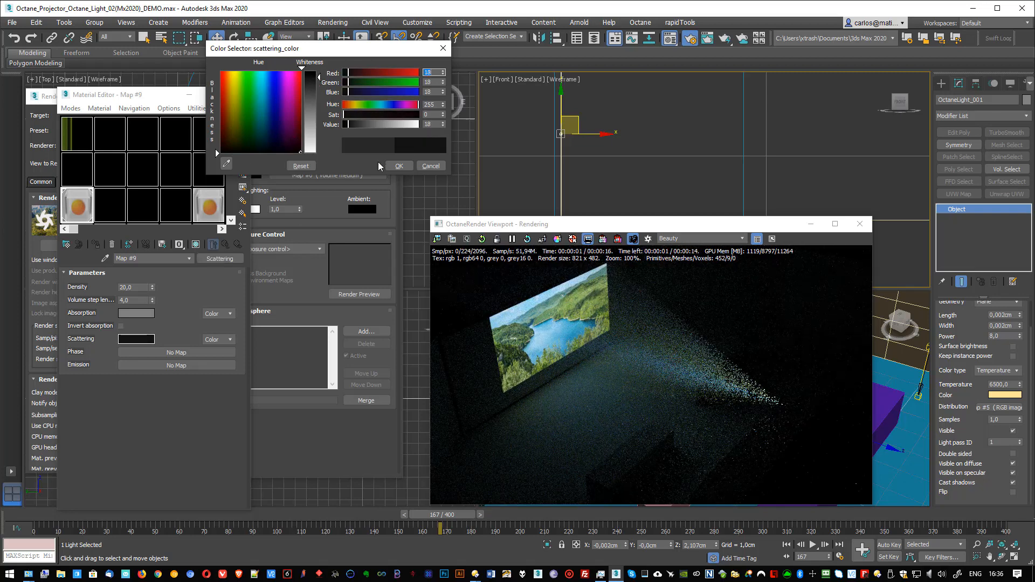
click(391, 166)
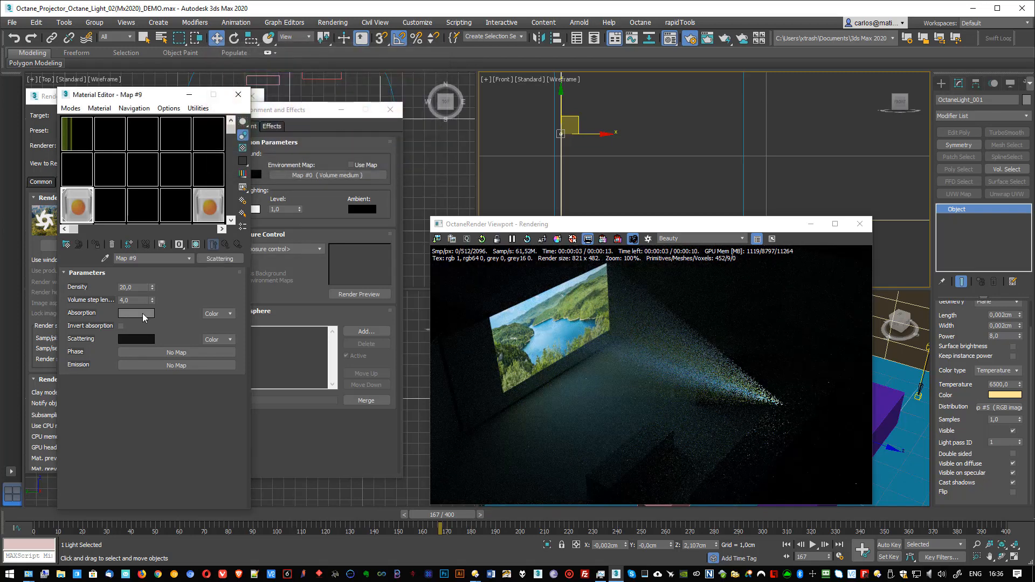
Step: Try black and near-white for the map's absorption colour, and accept a dark grey of value 49
click(142, 312)
drag(312, 99, 313, 70)
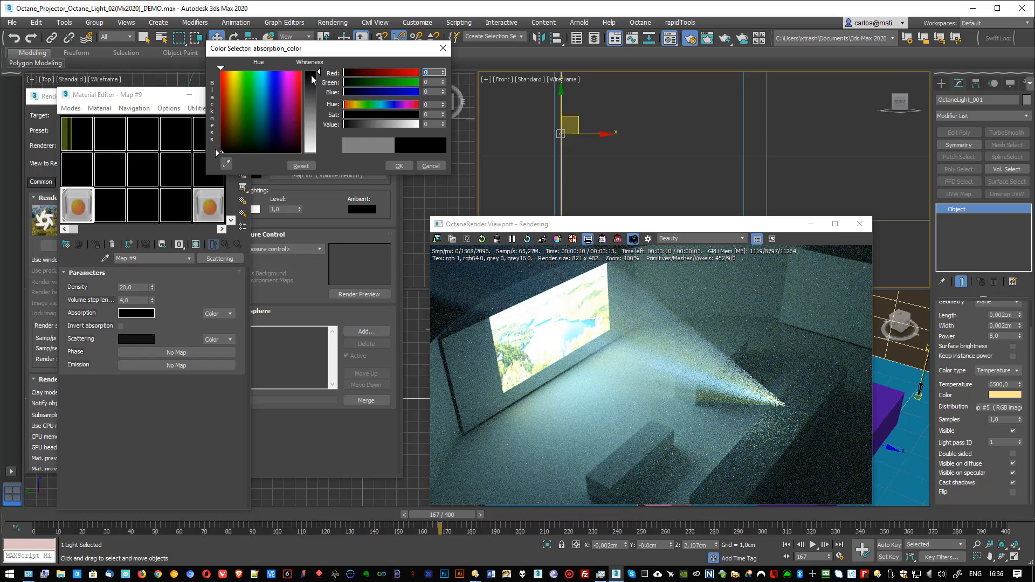
drag(311, 75, 313, 148)
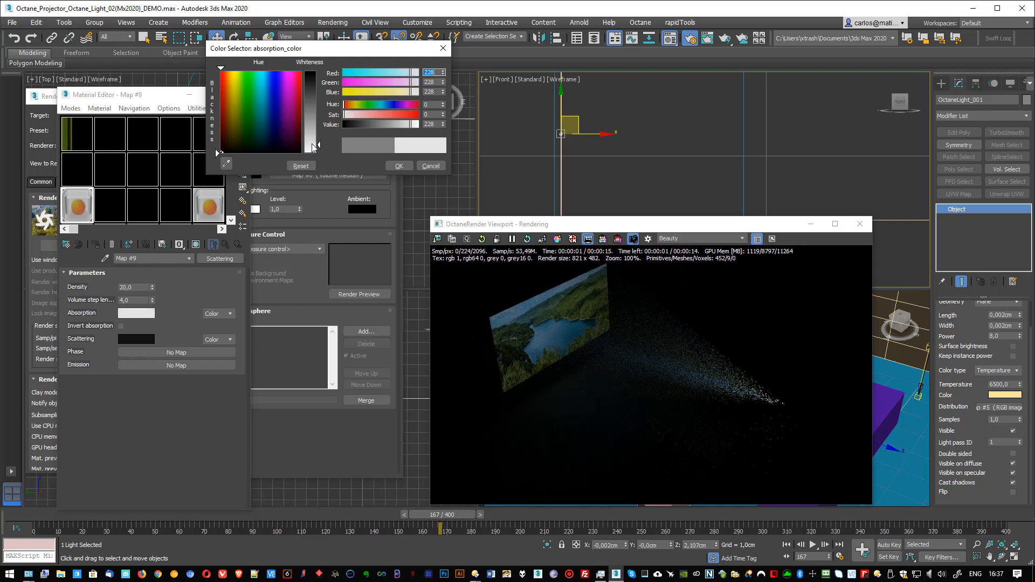
drag(316, 143, 305, 87)
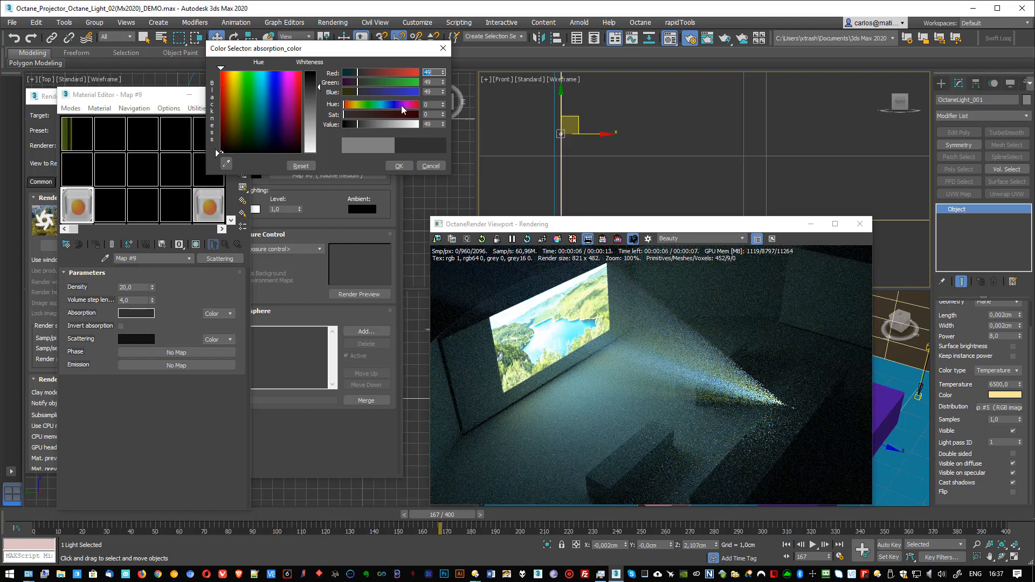
click(359, 105)
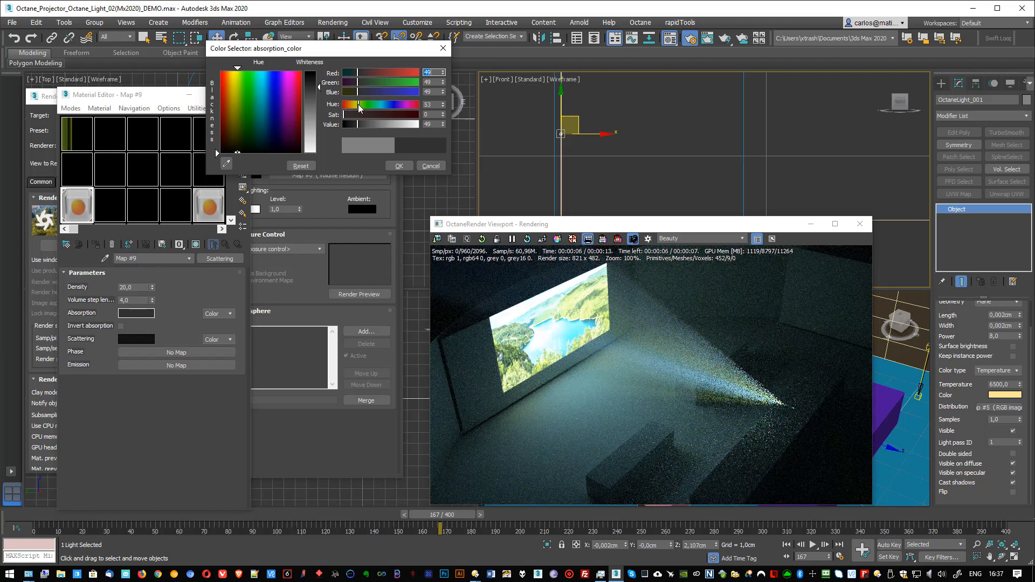
click(399, 167)
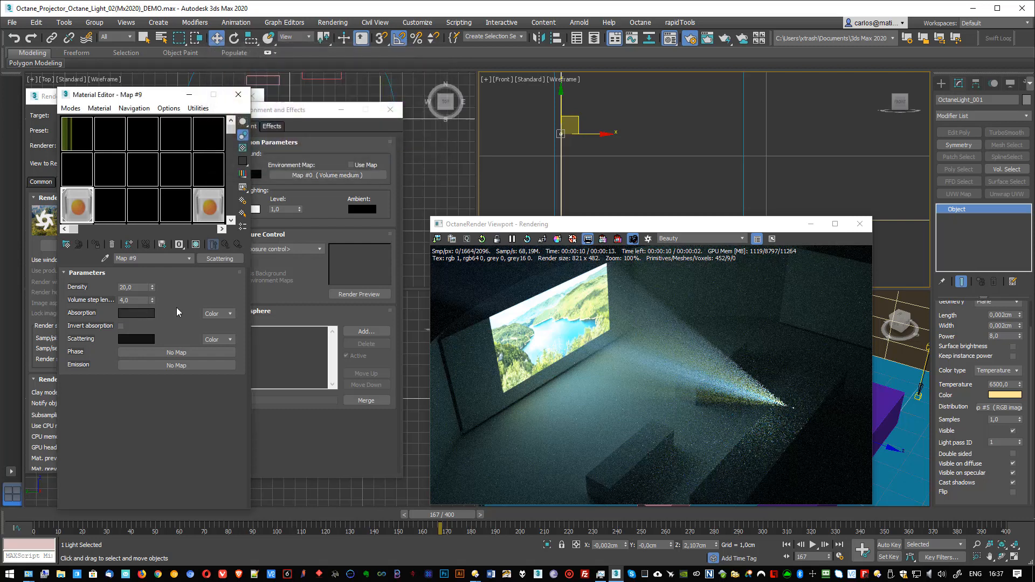
Step: Switch the map's absorption to the Texture type and assign an Octane Noise texture to it
click(212, 314)
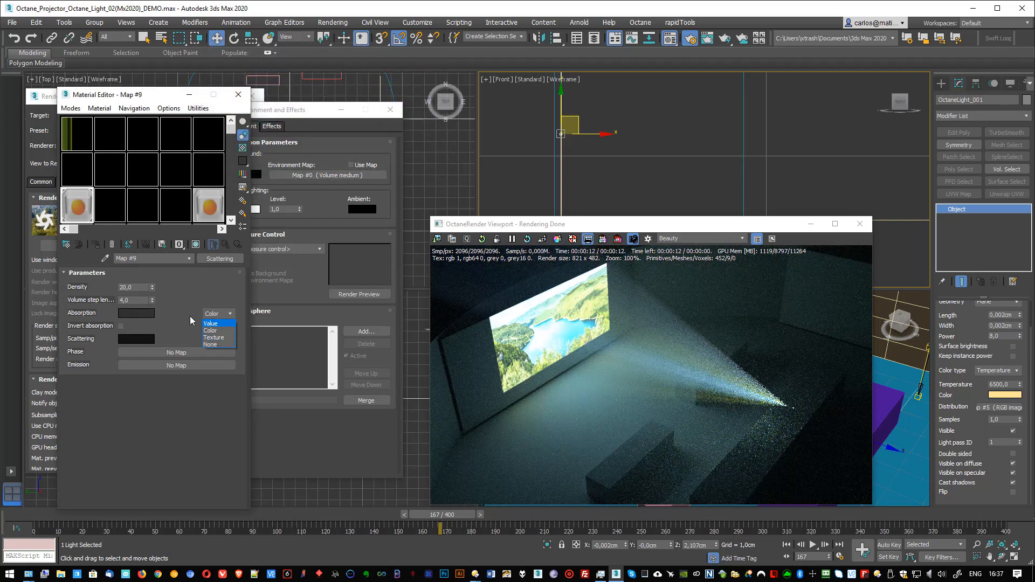
click(215, 337)
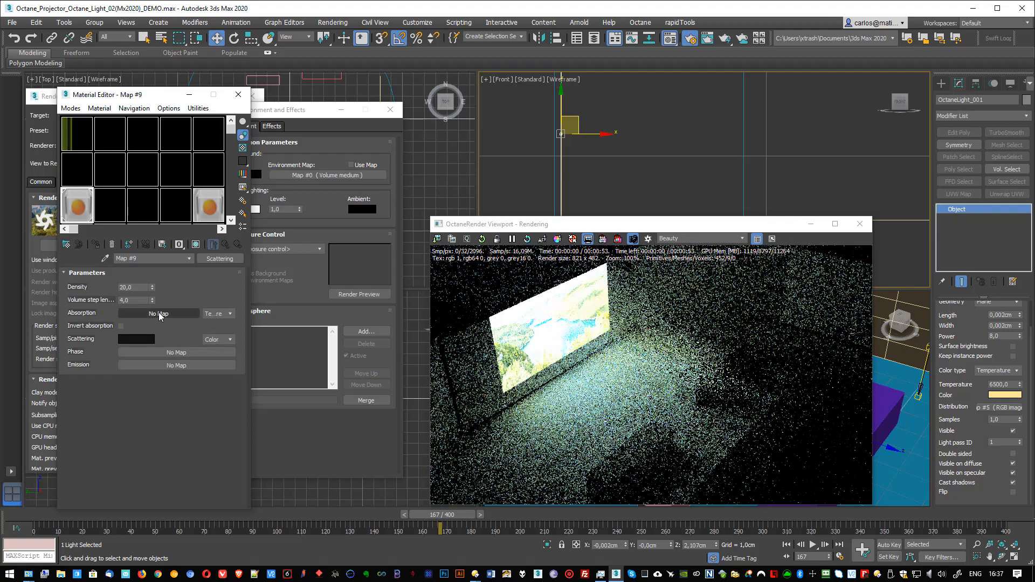
click(158, 314)
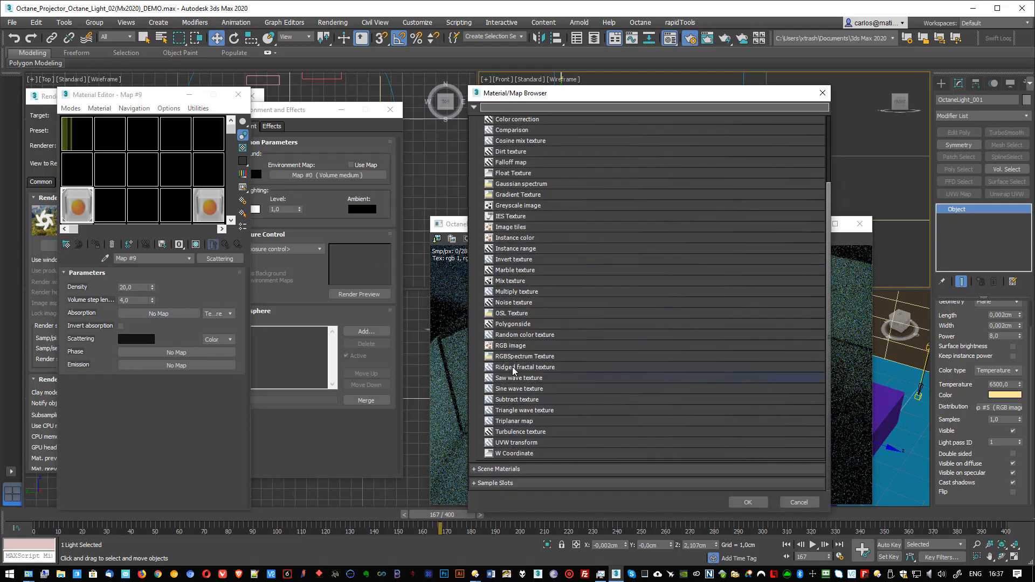
double_click(507, 303)
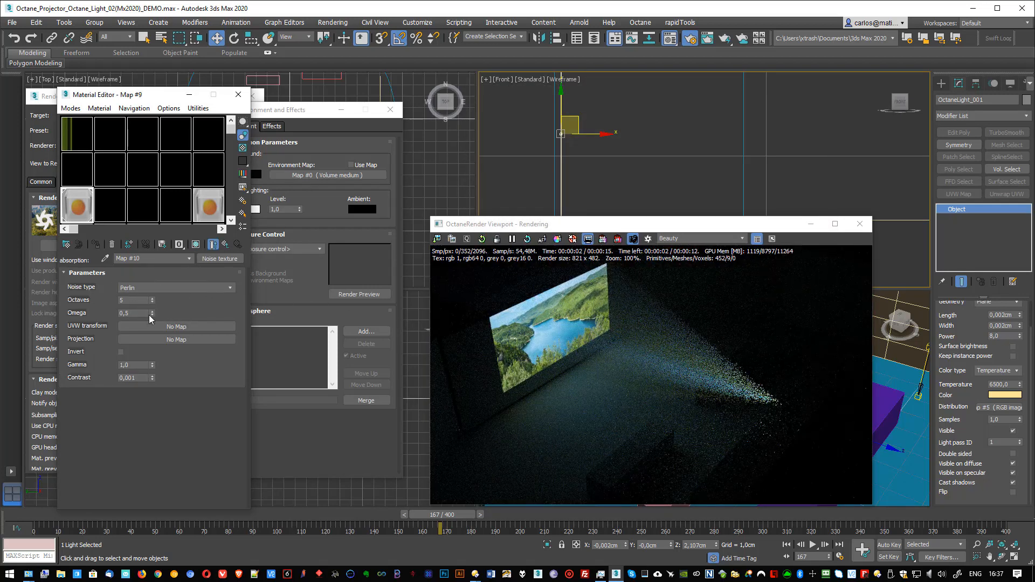
Step: Add a Scale map as the noise texture's UVW transform with scale values 0,24, 0,29 and 0,18, and return to the Scattering map
click(171, 327)
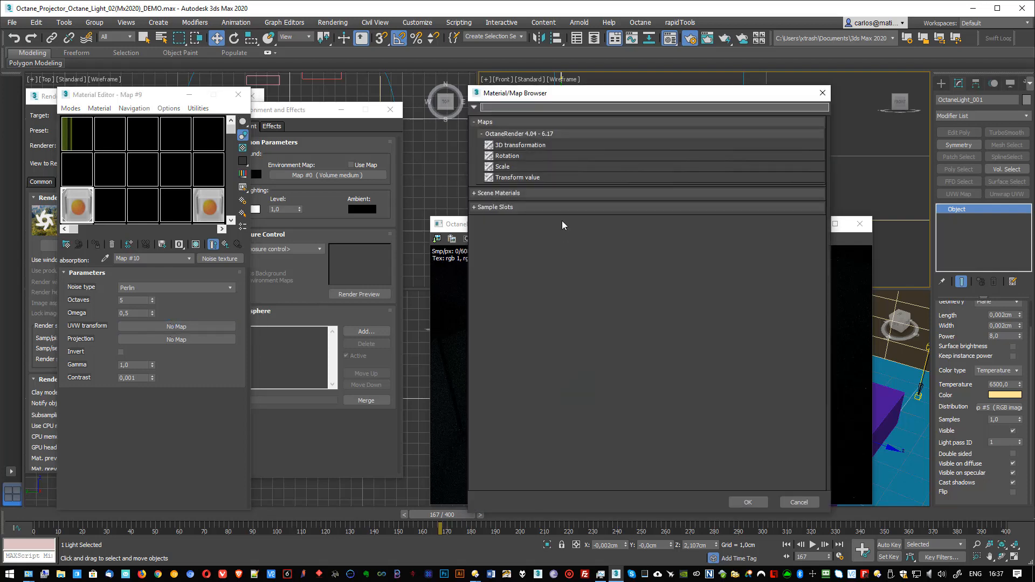
double_click(506, 167)
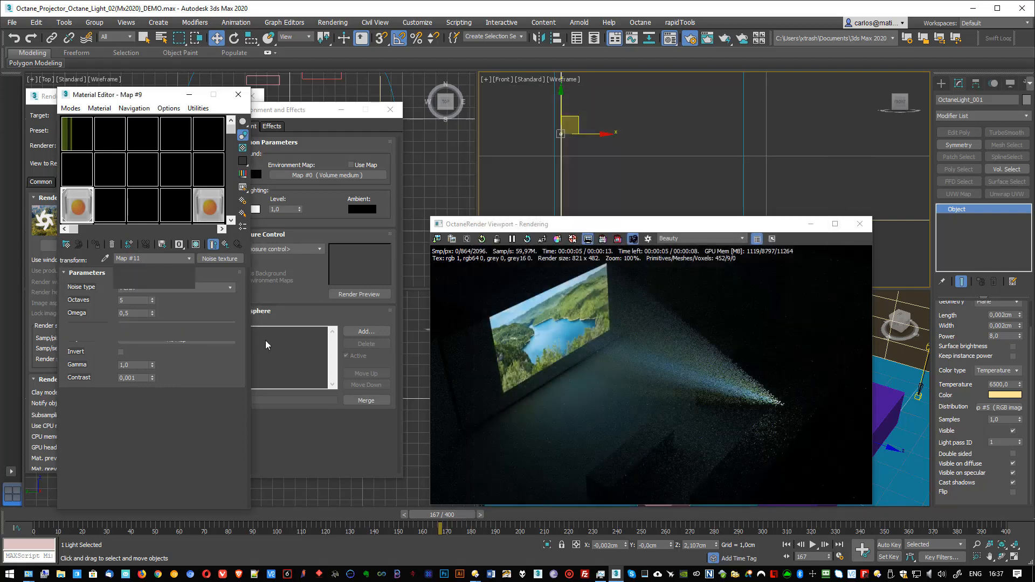
drag(153, 290, 157, 331)
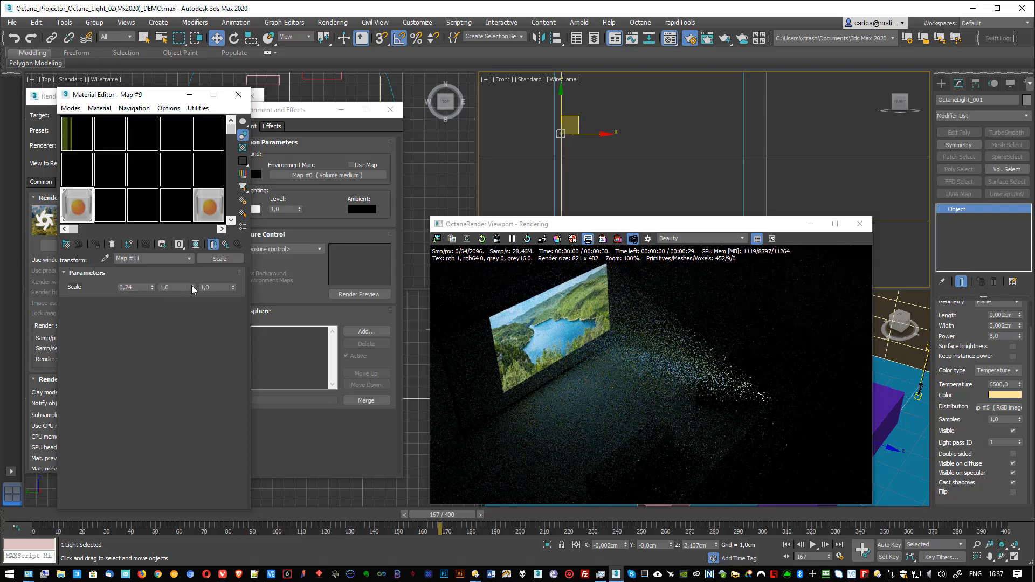
drag(192, 288, 195, 326)
drag(233, 287, 235, 329)
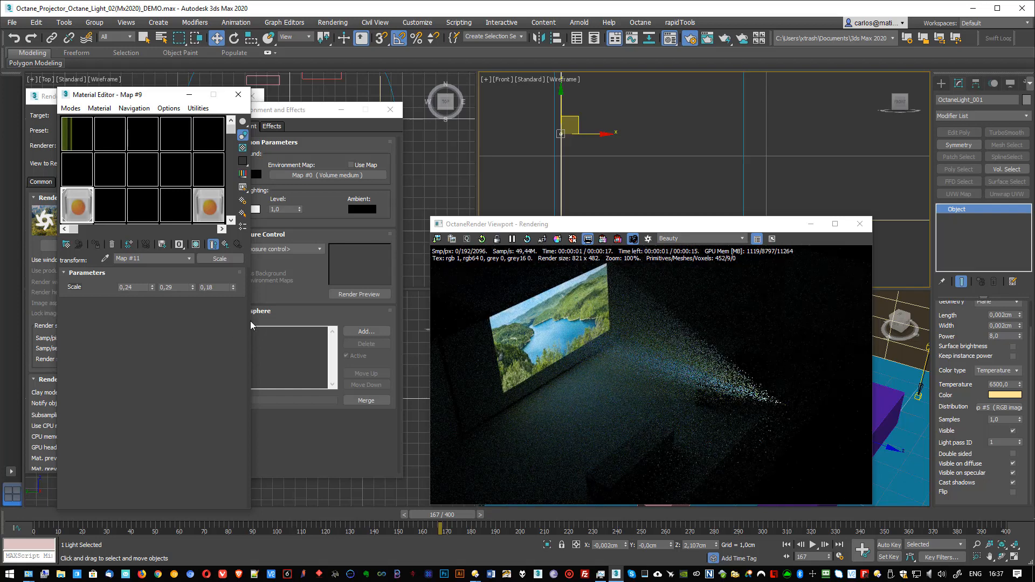
click(226, 244)
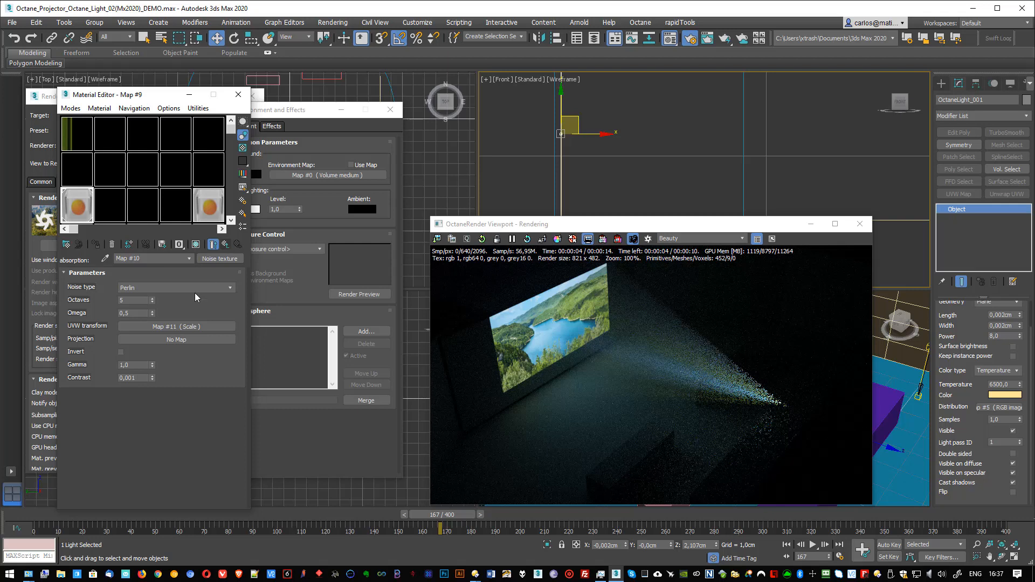
click(225, 244)
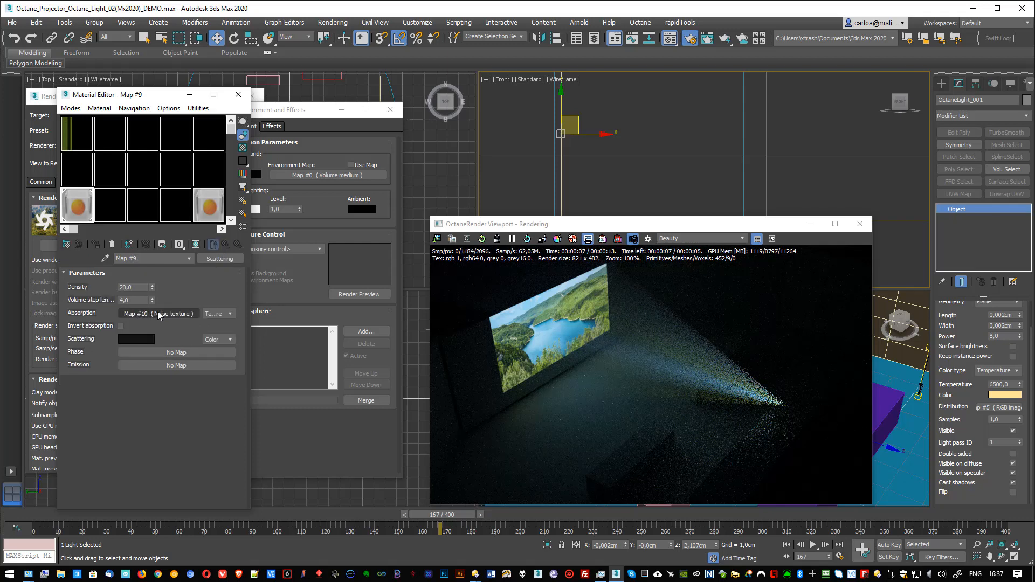
click(160, 315)
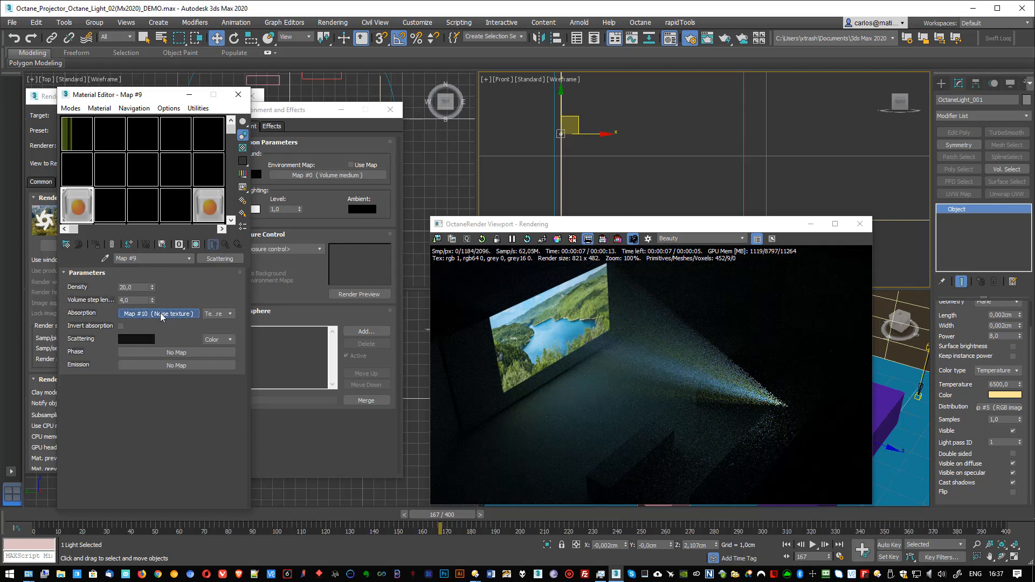
click(225, 244)
Step: Switch the map's absorption to the Value type and set it to 0,4
click(211, 314)
click(211, 325)
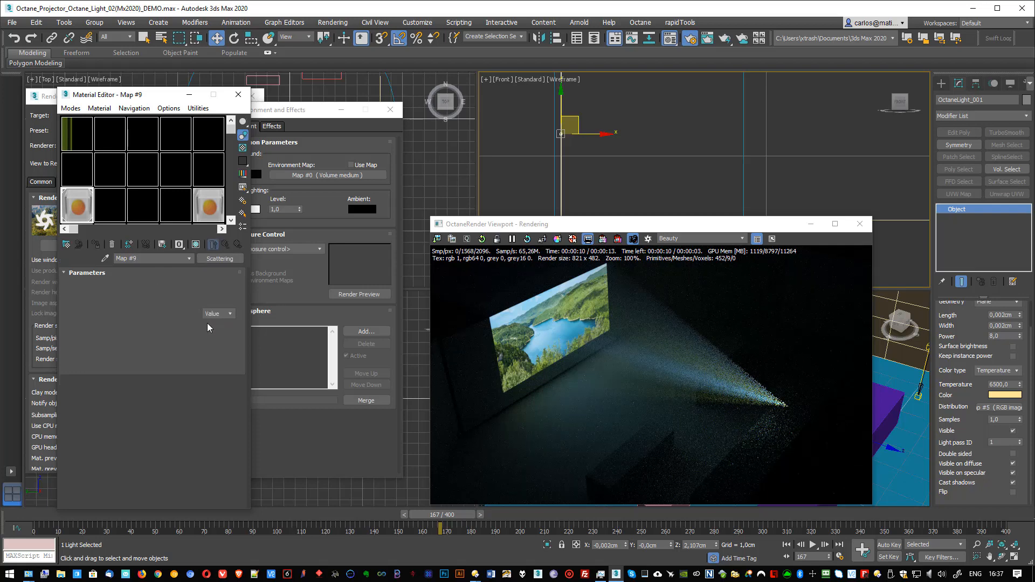
mouse_move(152, 314)
mouse_down()
mouse_move(153, 339)
mouse_move(154, 296)
mouse_up()
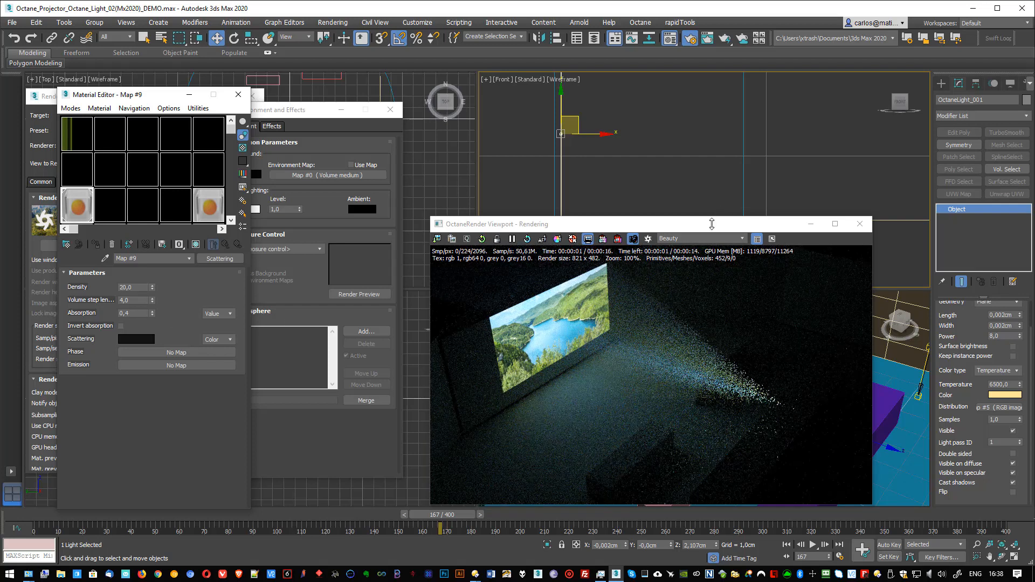
Step: Orbit the Perspective view to a lower angle and examine the projector's volumetric beam in the render
drag(682, 227, 457, 193)
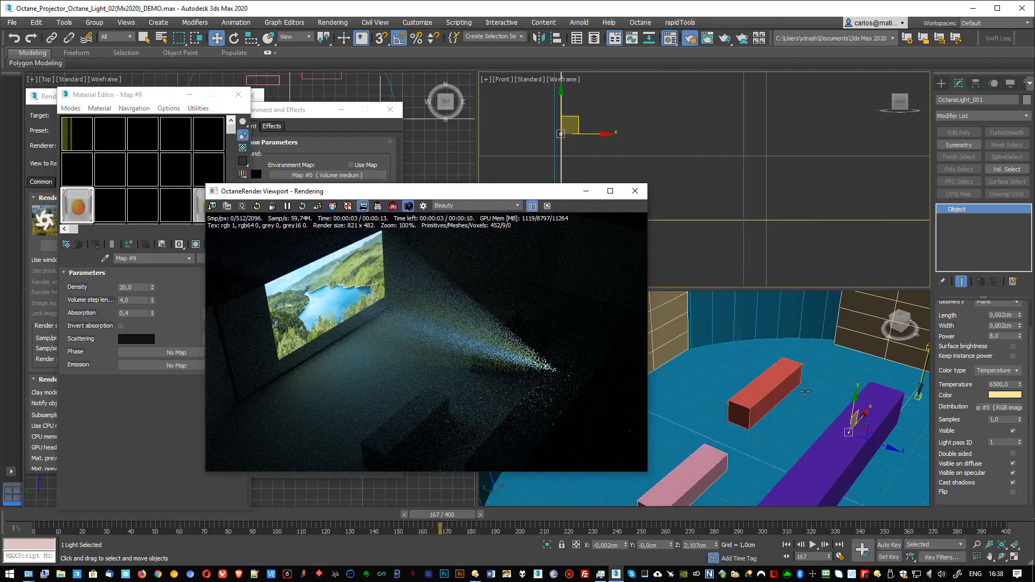
alt+middle_drag(799, 421, 822, 390)
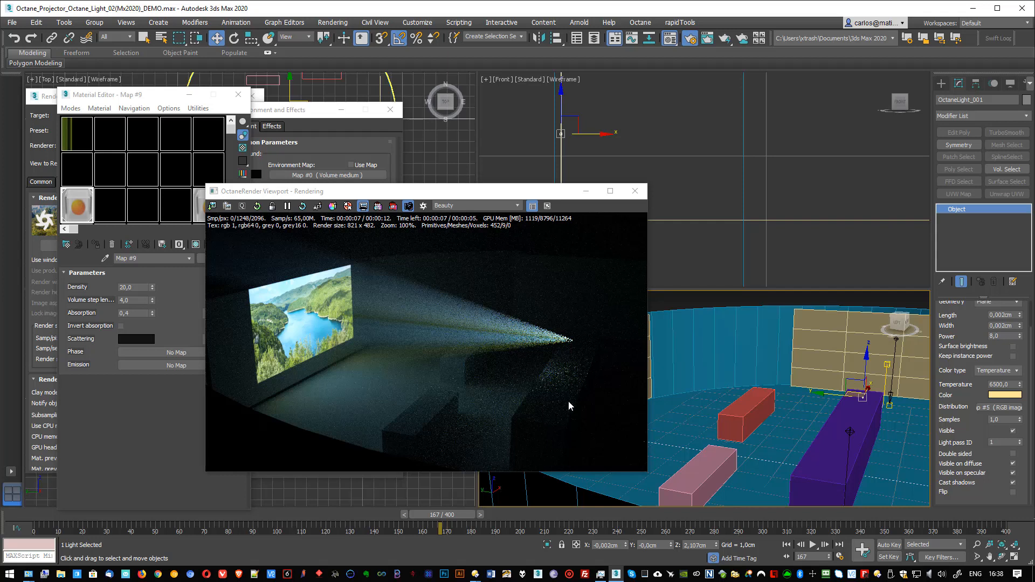
drag(475, 190, 665, 160)
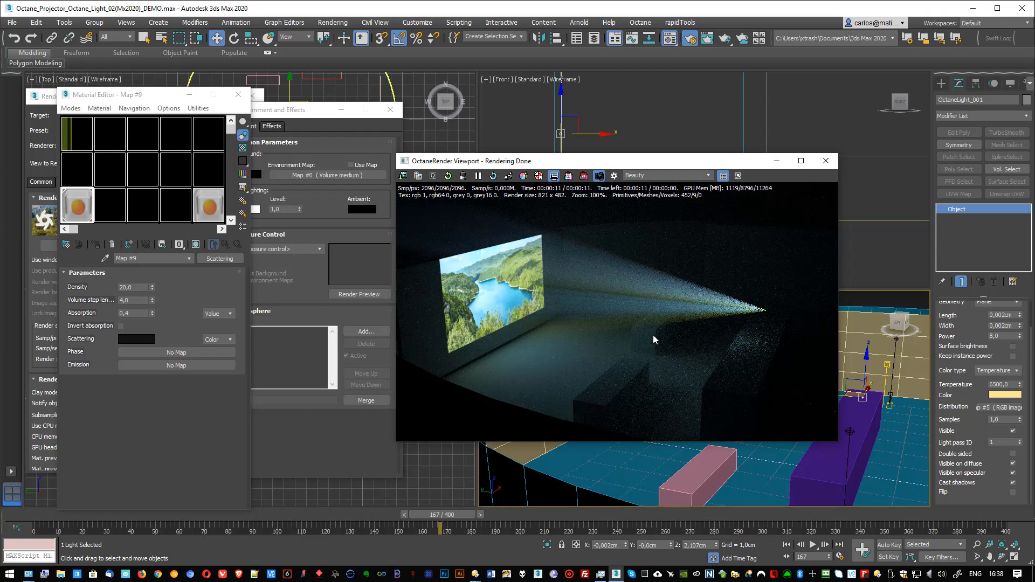
Step: Try out different hotpixel removal amounts in the OctaneRender camera's imager settings, ending at 0,75
click(35, 284)
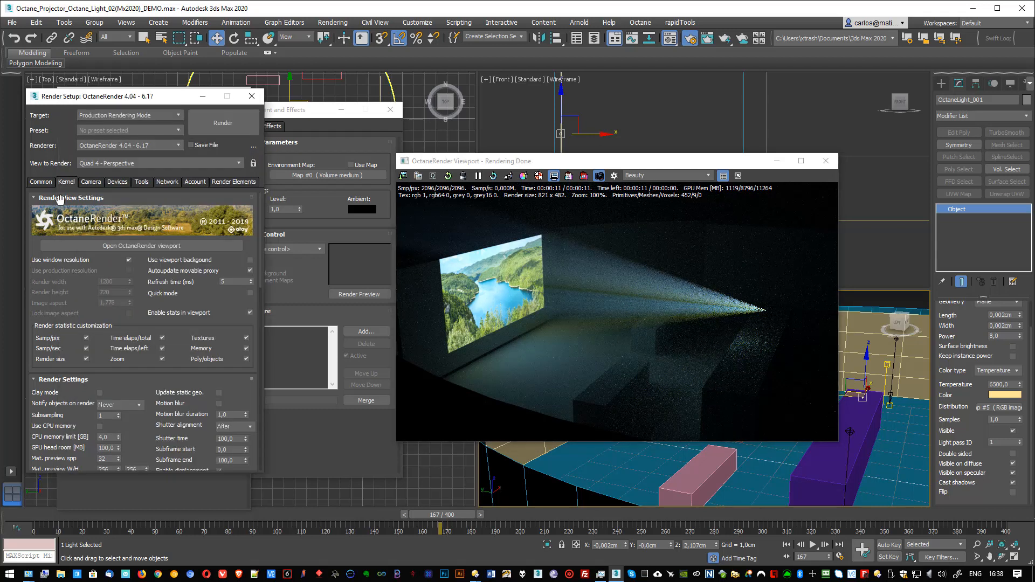
click(89, 182)
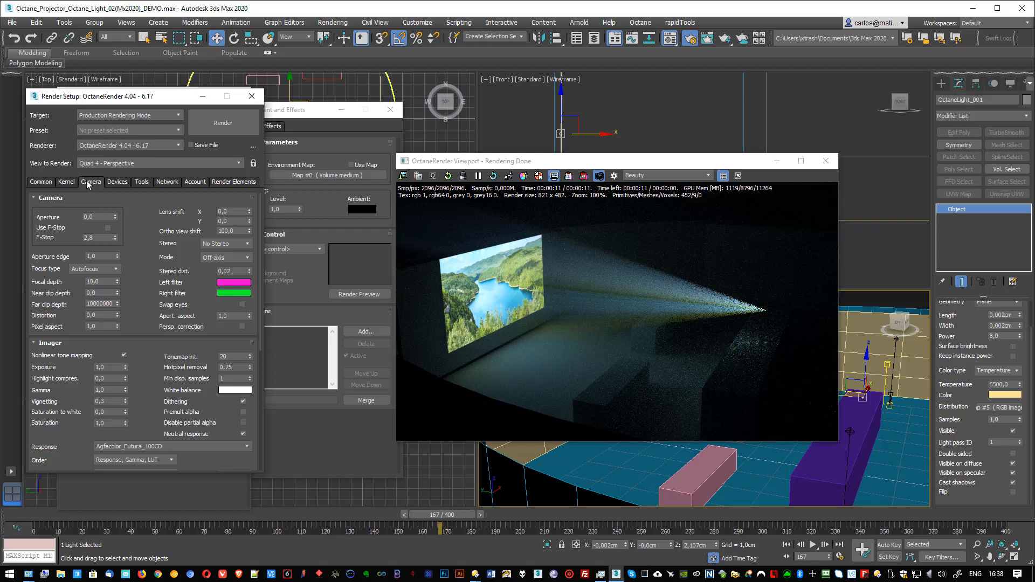
drag(250, 369, 248, 331)
drag(250, 367, 250, 386)
click(249, 369)
drag(250, 374, 250, 367)
Step: Limit the live render to a region around the projector's light source and the narrow end of its beam
click(569, 176)
drag(767, 354, 781, 376)
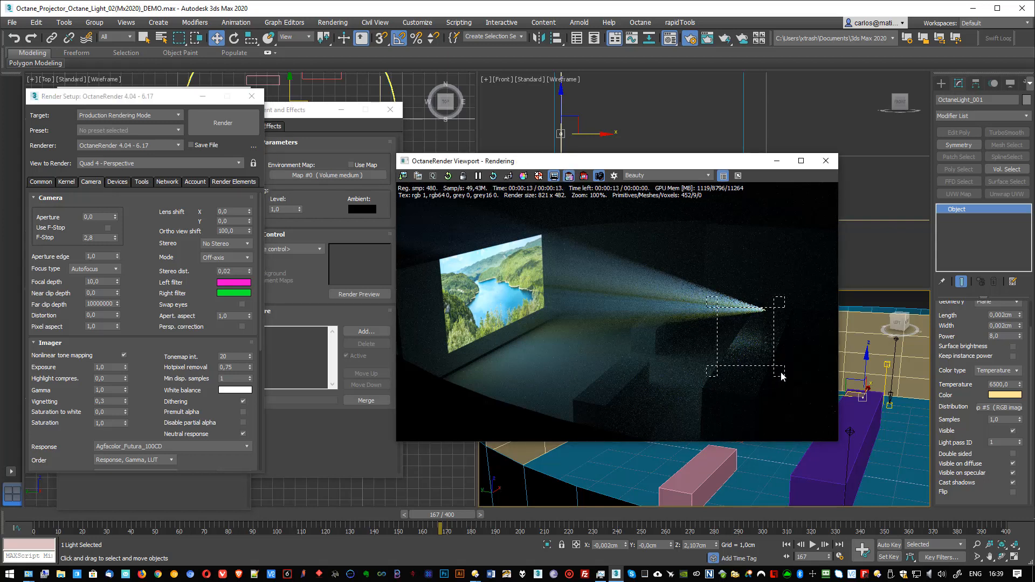
drag(715, 303, 713, 282)
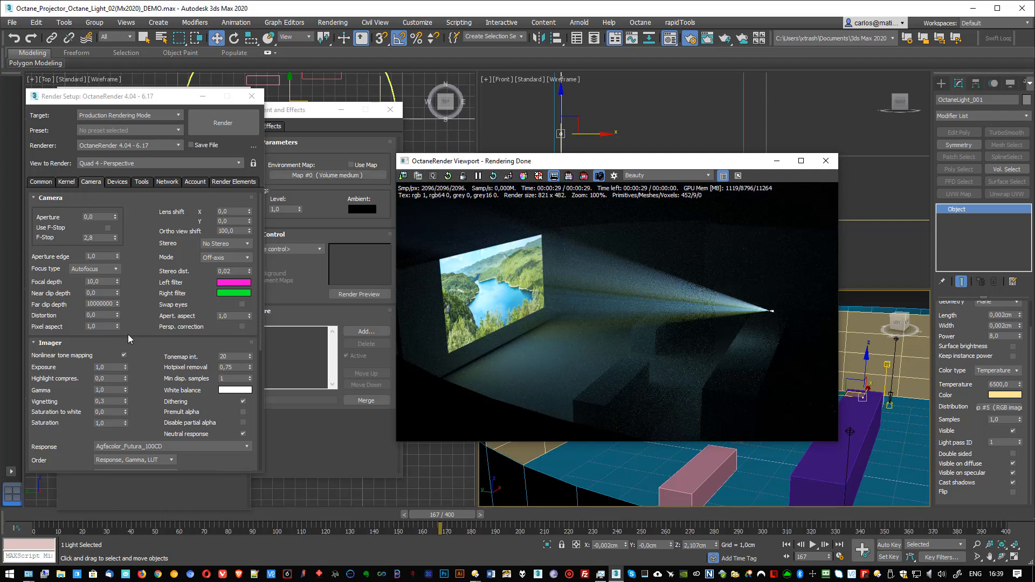
Step: Review the camera's imager and denoising settings, and set the Path Tracing kernel's GI clamp to 5,0
scroll(141, 377, down, 5)
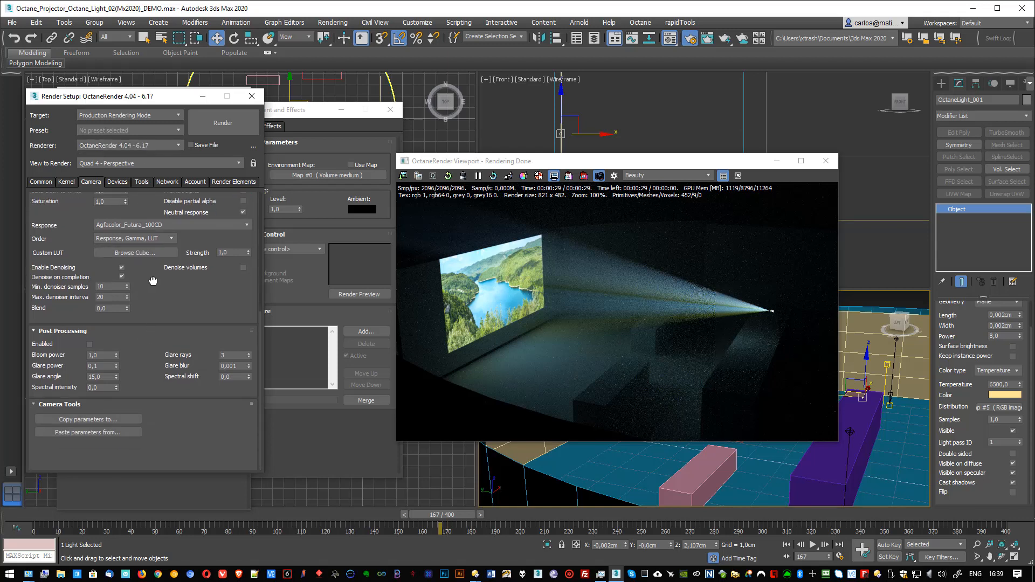
scroll(153, 369, up, 3)
scroll(155, 378, up, 2)
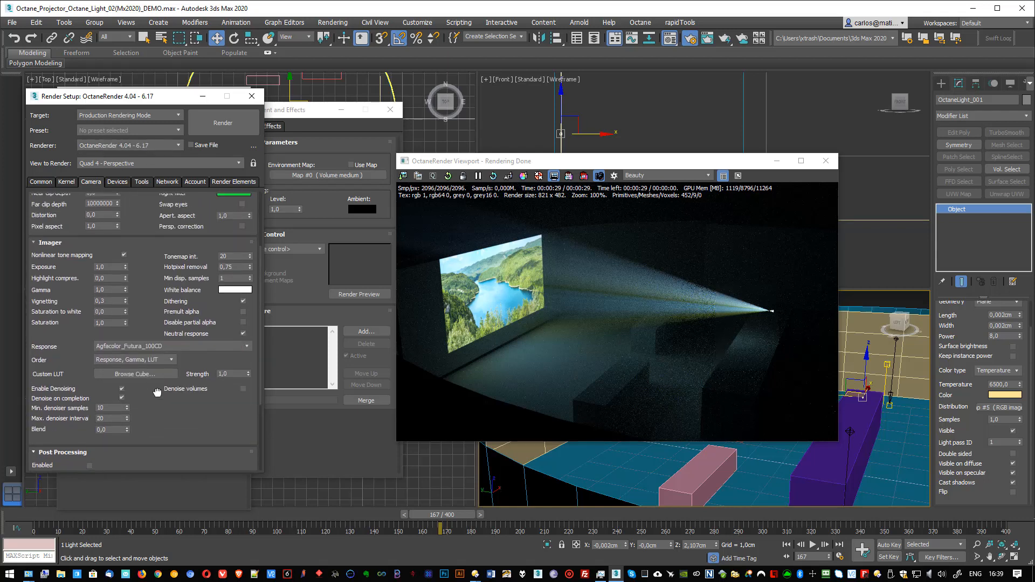
drag(156, 271, 149, 344)
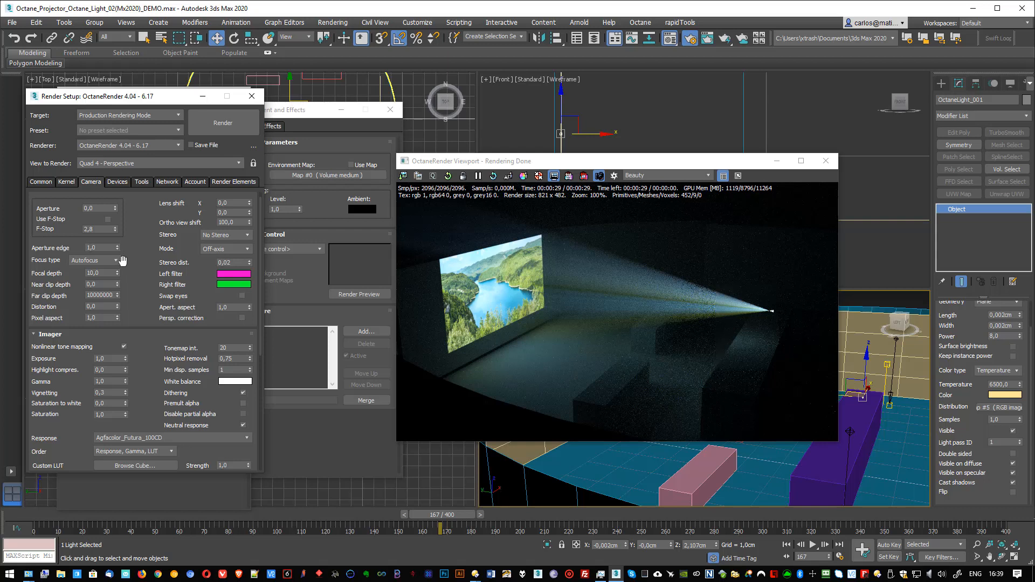
click(67, 182)
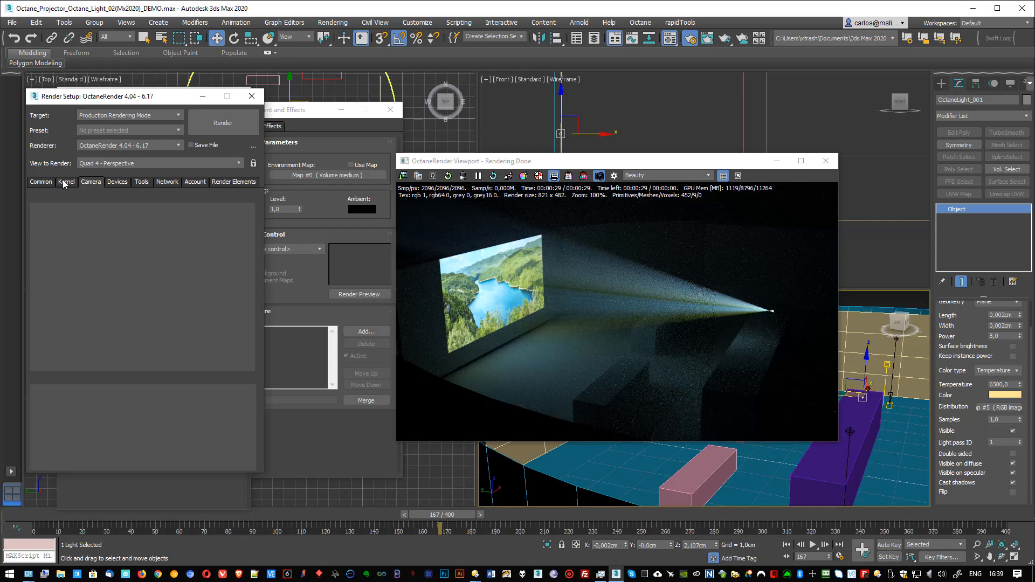
drag(118, 377, 128, 187)
mouse_move(169, 338)
mouse_down()
mouse_move(158, 166)
mouse_move(173, 566)
mouse_move(176, 116)
mouse_up()
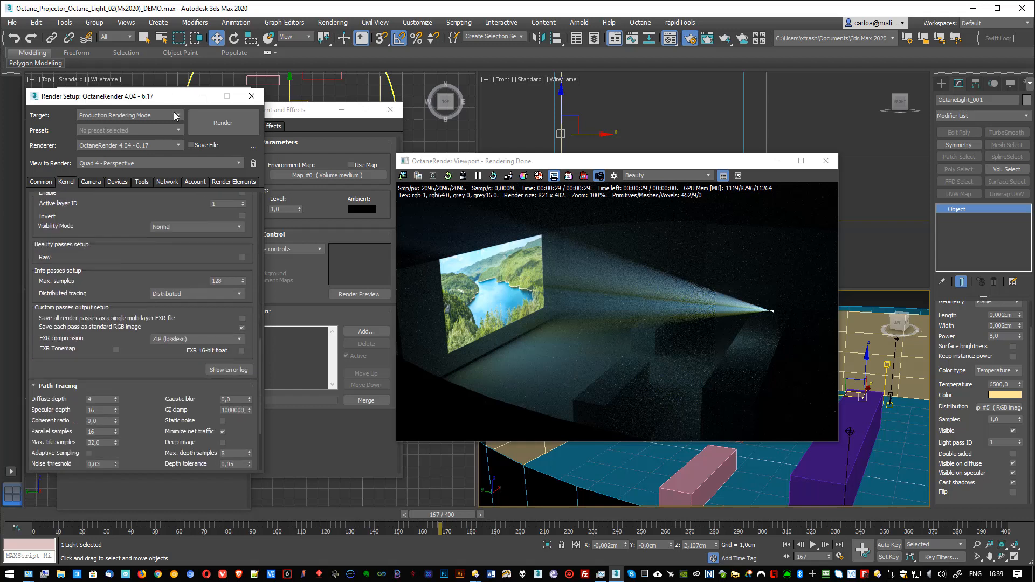
drag(147, 388, 134, 304)
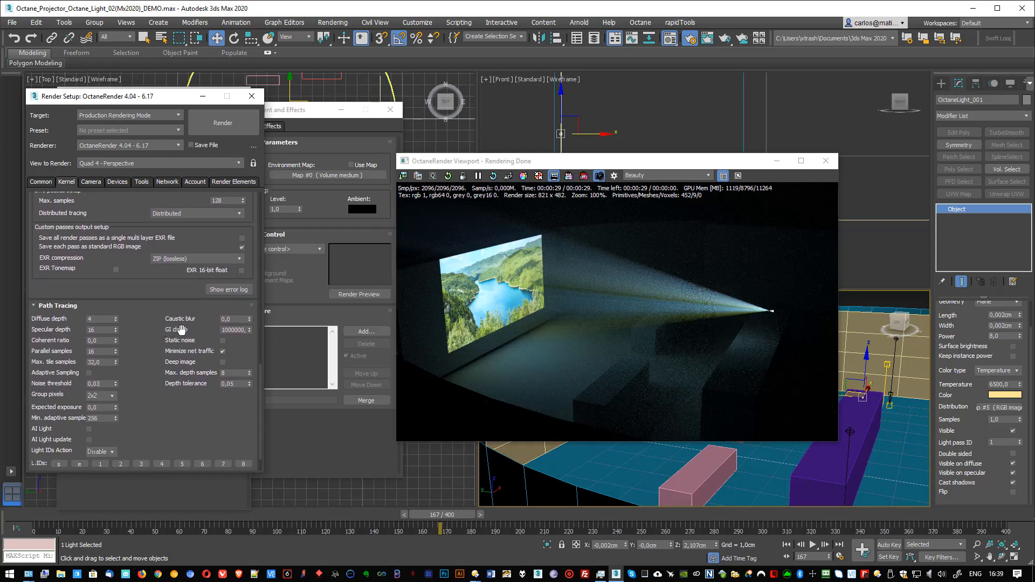
click(245, 329)
drag(246, 330, 221, 330)
text(2)
key(Return)
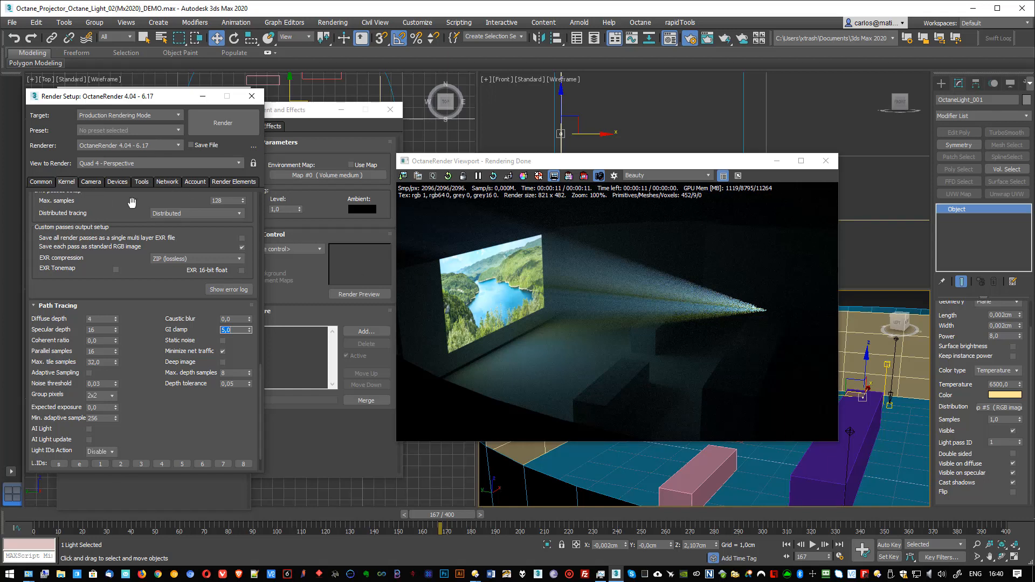
Step: Set the camera imager's hotpixel removal to 1,0 and check the denoising and post-processing settings
scroll(139, 297, up, 5)
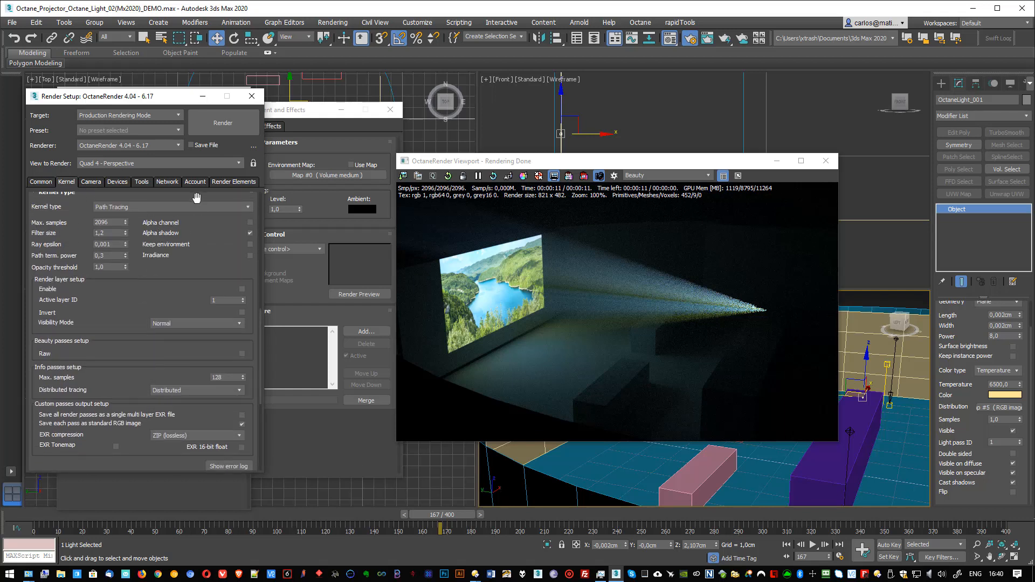
mouse_move(196, 198)
mouse_down()
mouse_move(210, 388)
mouse_move(187, 180)
mouse_move(189, 345)
mouse_move(258, 287)
mouse_up()
click(90, 184)
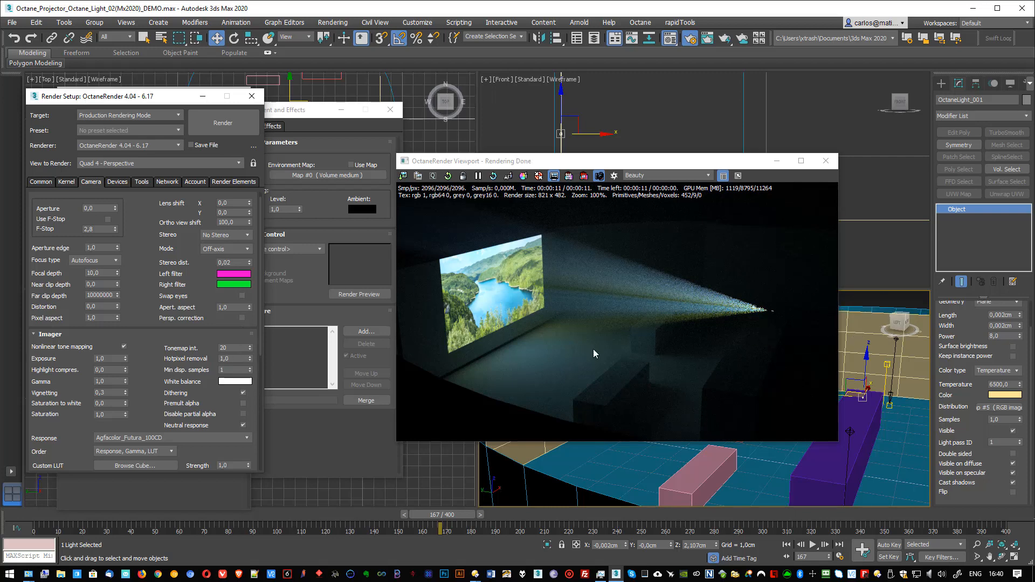
scroll(143, 401, down, 5)
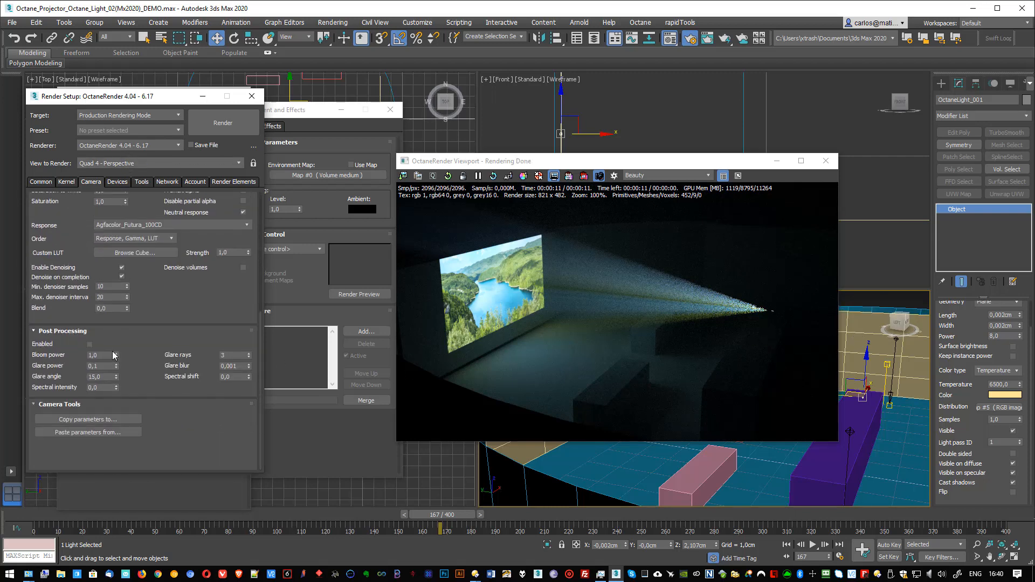
Step: Set the Path Tracing kernel's maximum samples to 10000
click(66, 183)
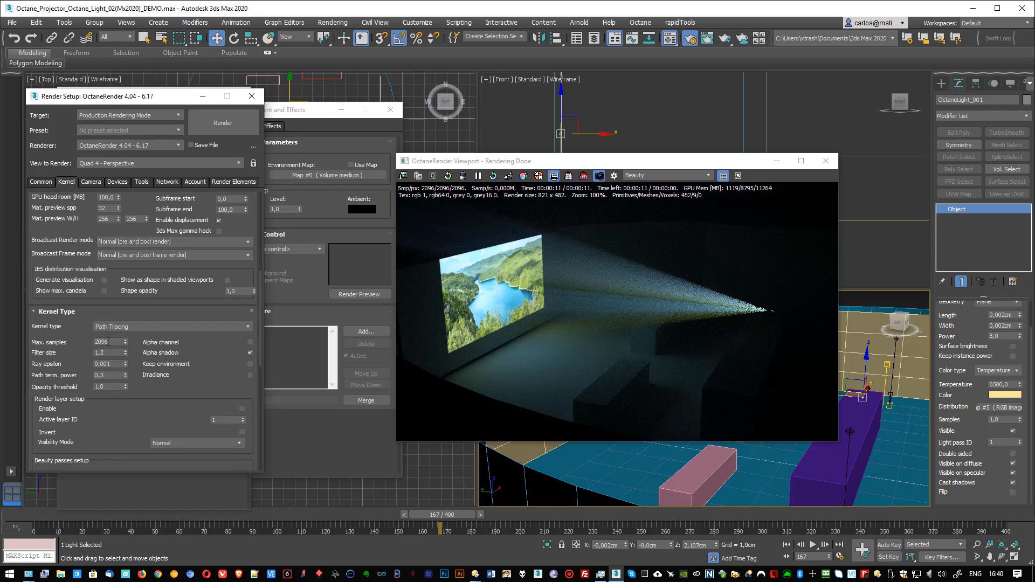
double_click(110, 341)
text(10000)
key(Return)
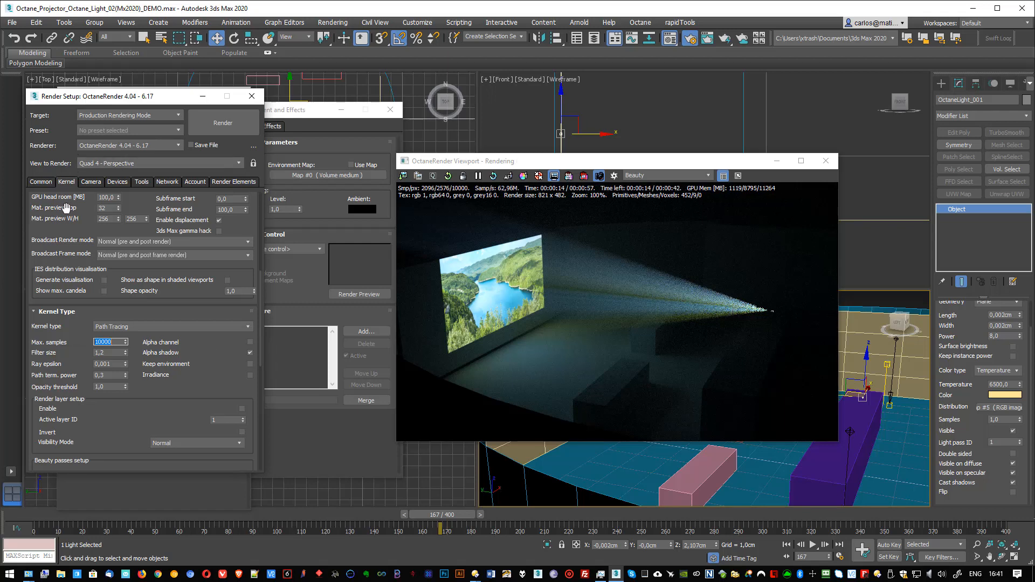
Step: Disable window resolution so the live render uses 1280 x 720, and enlarge the OctaneRender viewport window
scroll(67, 210, up, 5)
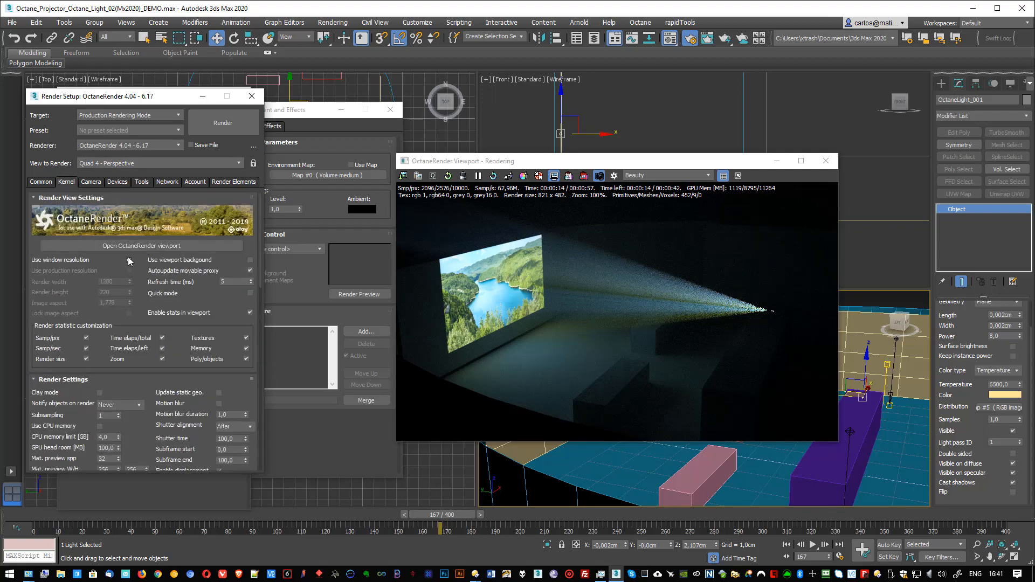
click(129, 260)
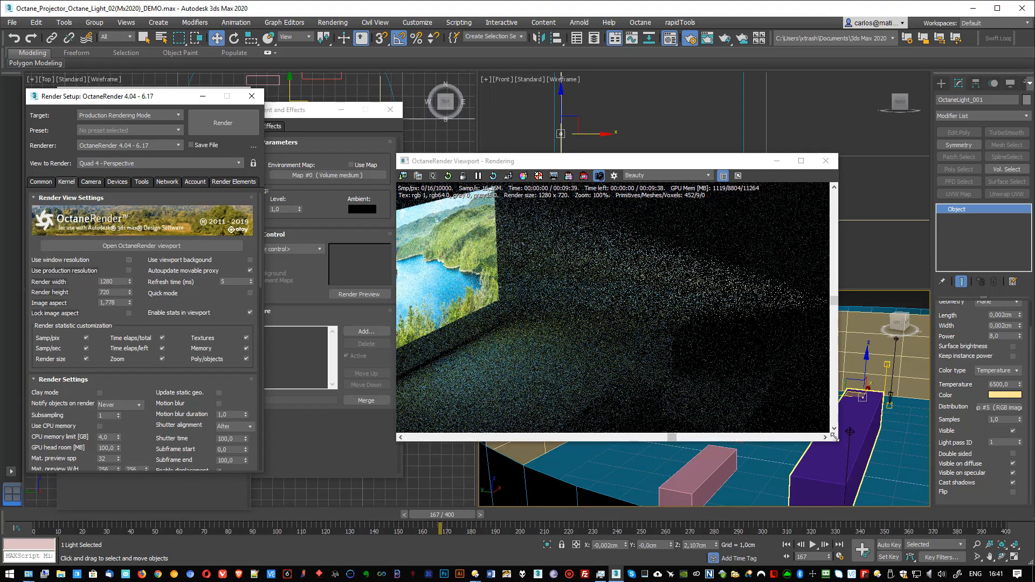
drag(834, 437, 1005, 496)
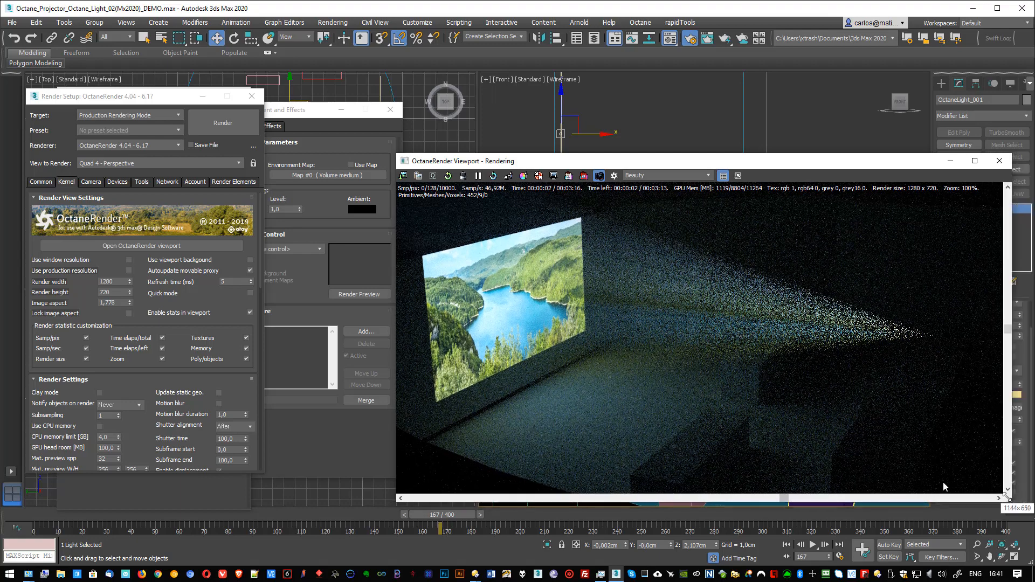
drag(398, 156, 332, 99)
Step: Magnify the beam's source in the render and limit rendering to a region around the beam's tip
scroll(921, 302, up, 1)
middle_drag(906, 296, 604, 306)
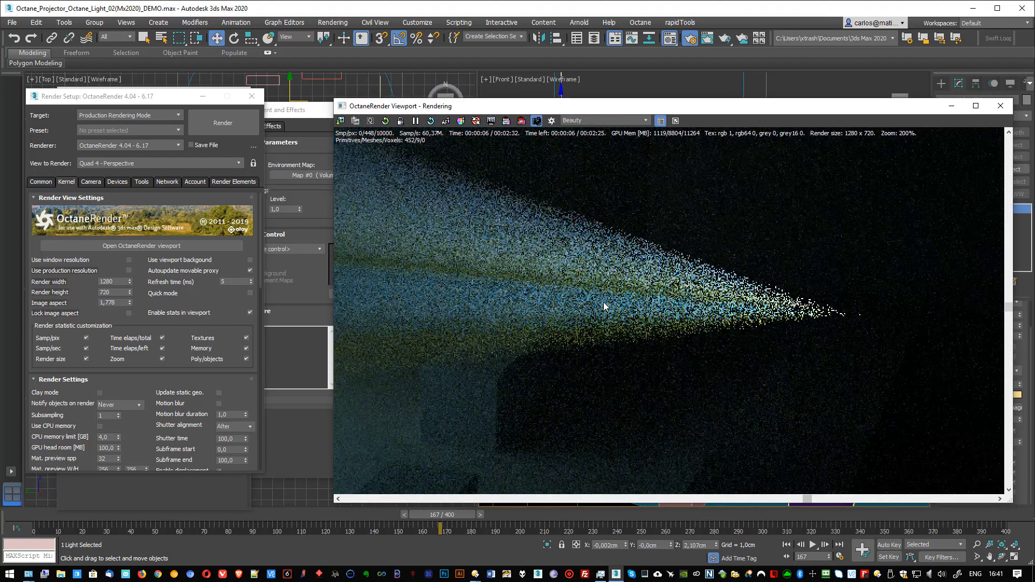
scroll(856, 320, up, 2)
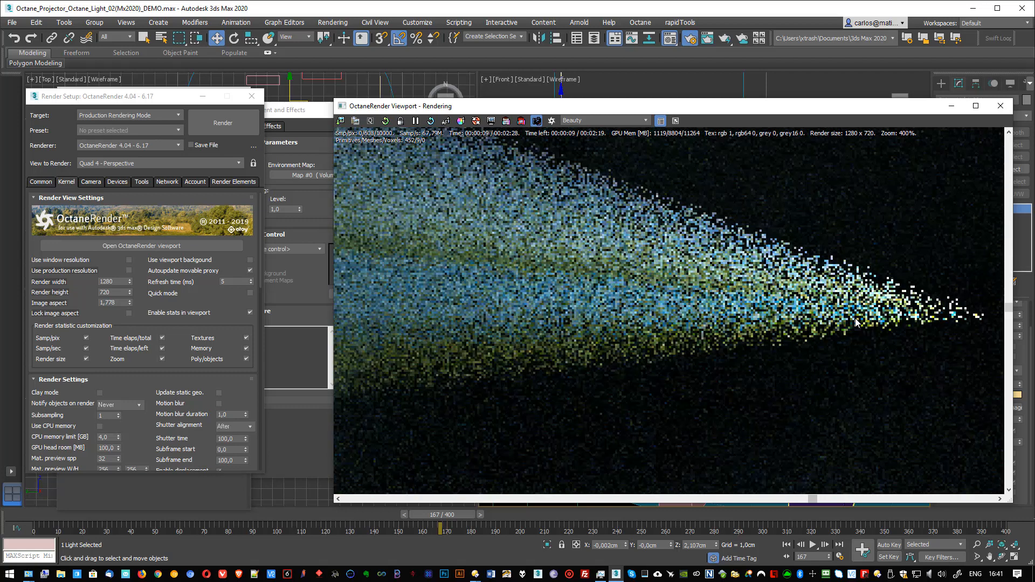
scroll(856, 320, down, 2)
middle_drag(855, 320, 771, 312)
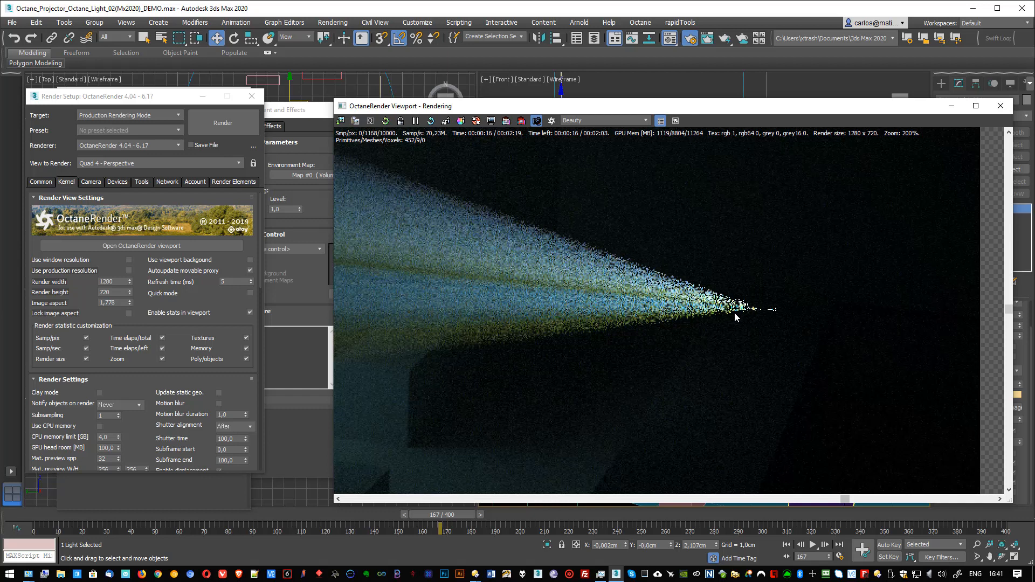
click(505, 122)
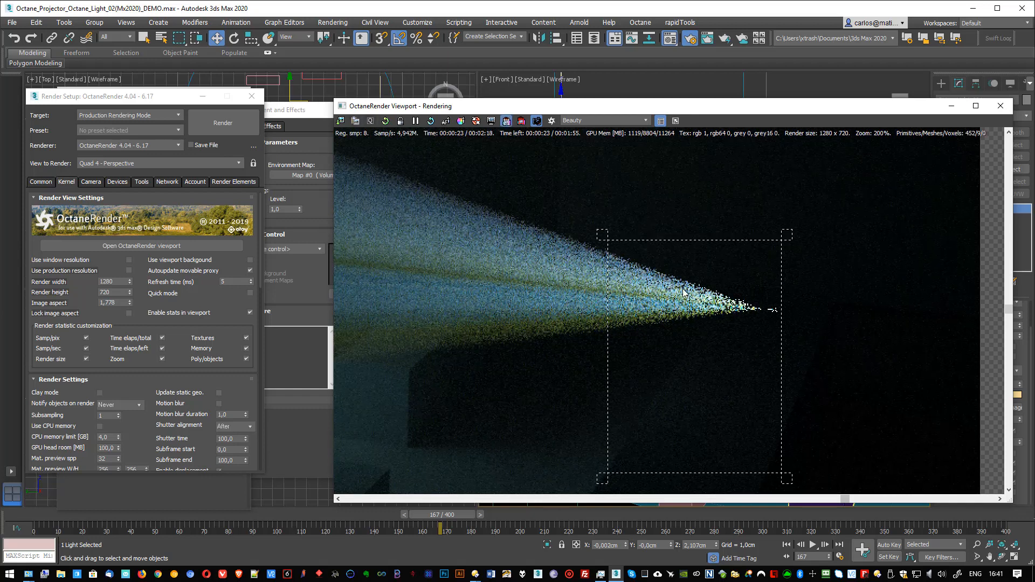
drag(774, 489, 811, 351)
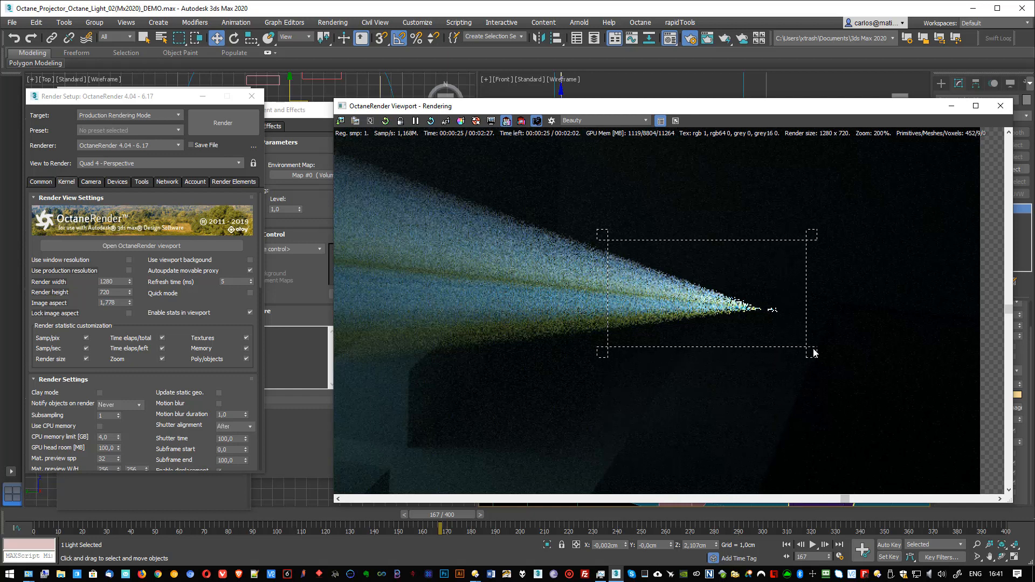
Step: Turn off the render region and bring the whole image back into view in the OctaneRender viewport
click(507, 122)
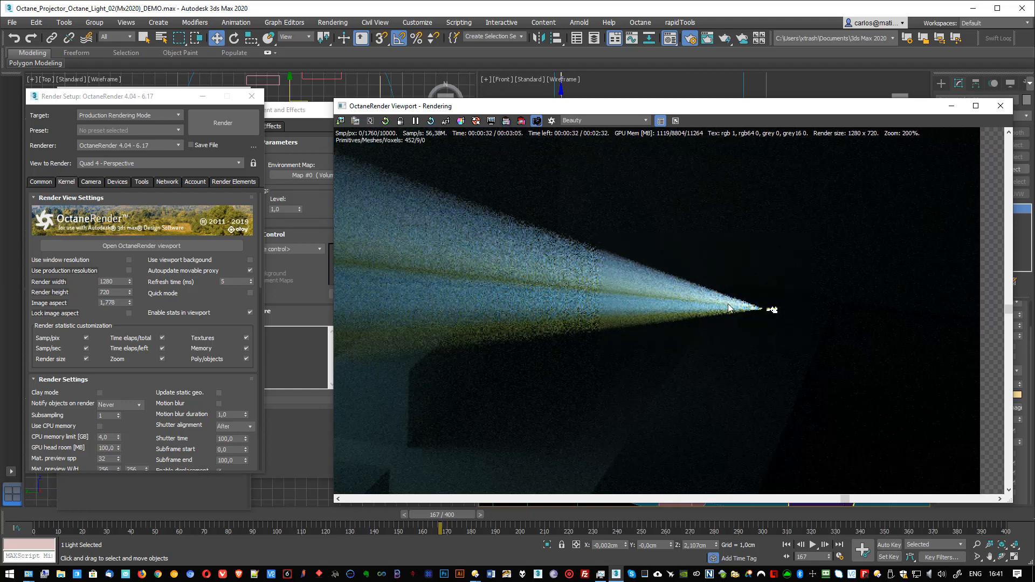
scroll(744, 315, up, 2)
scroll(743, 313, down, 5)
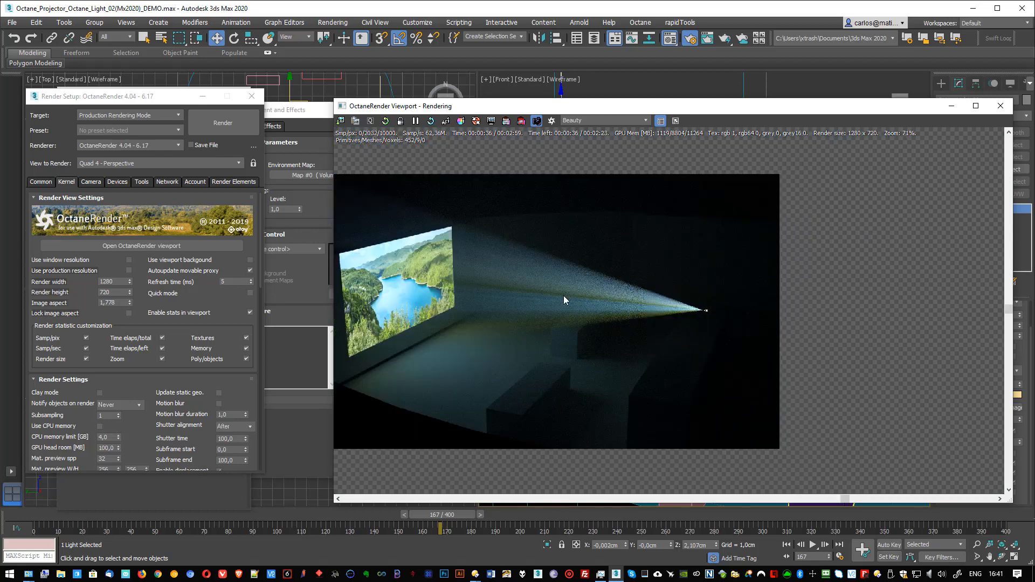
middle_drag(563, 301, 640, 313)
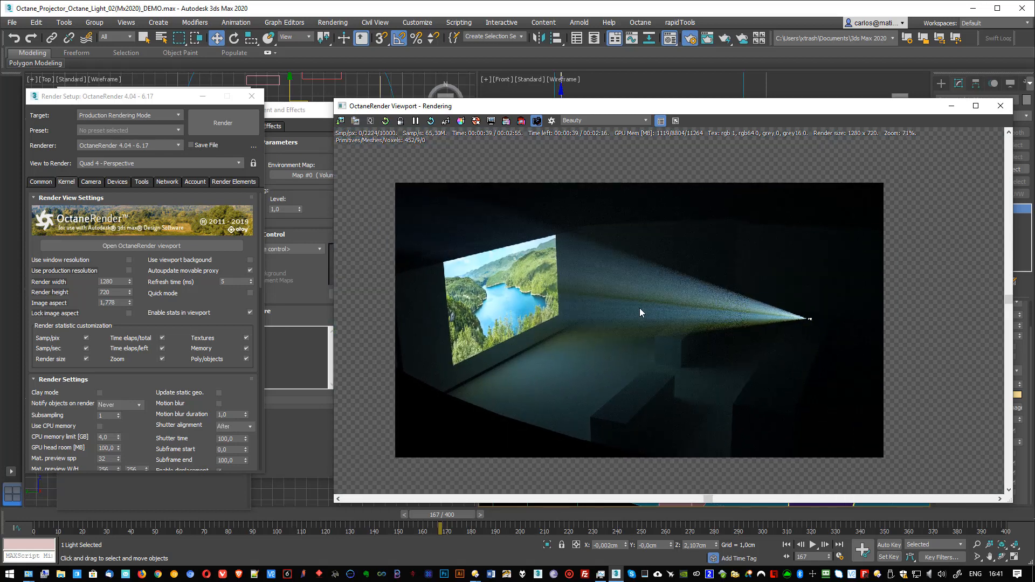